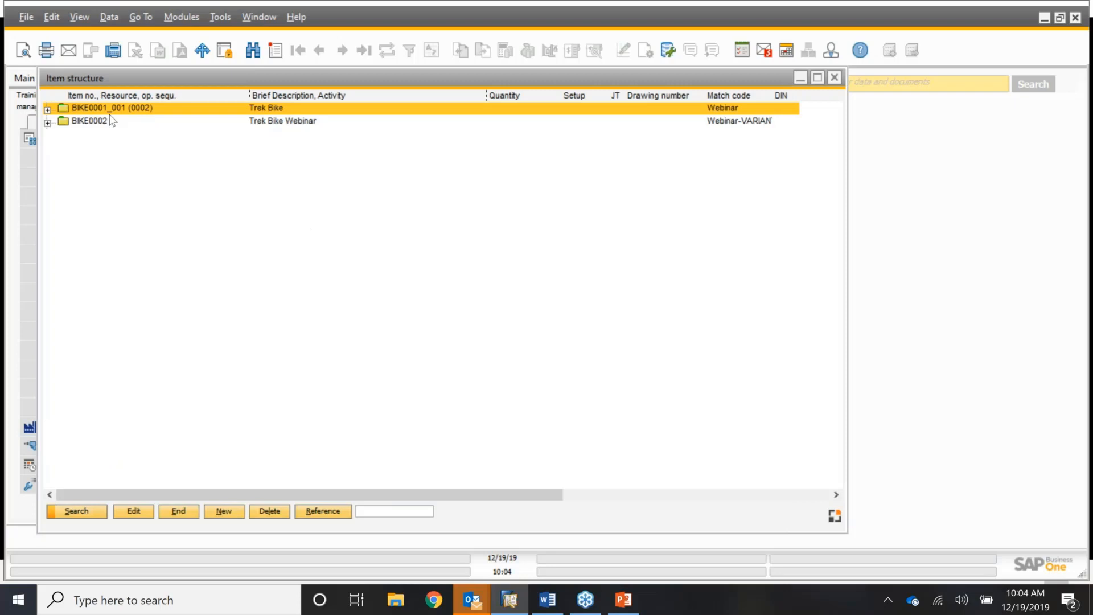
Expand BIKE0002 in the item structure, open its item master data and display its variant list
left_click(85, 121)
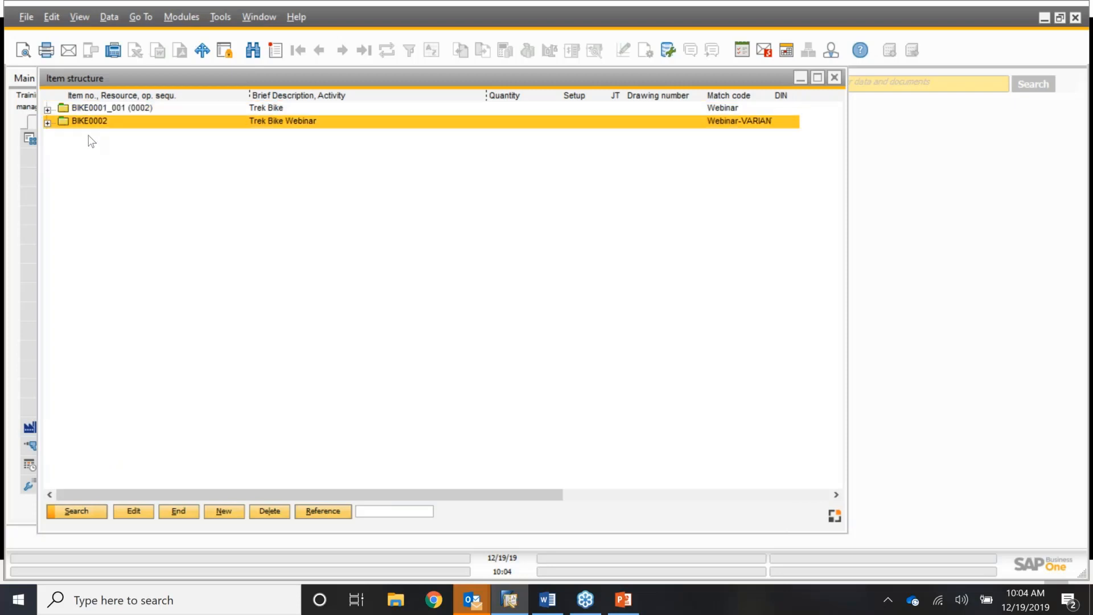
left_click(47, 122)
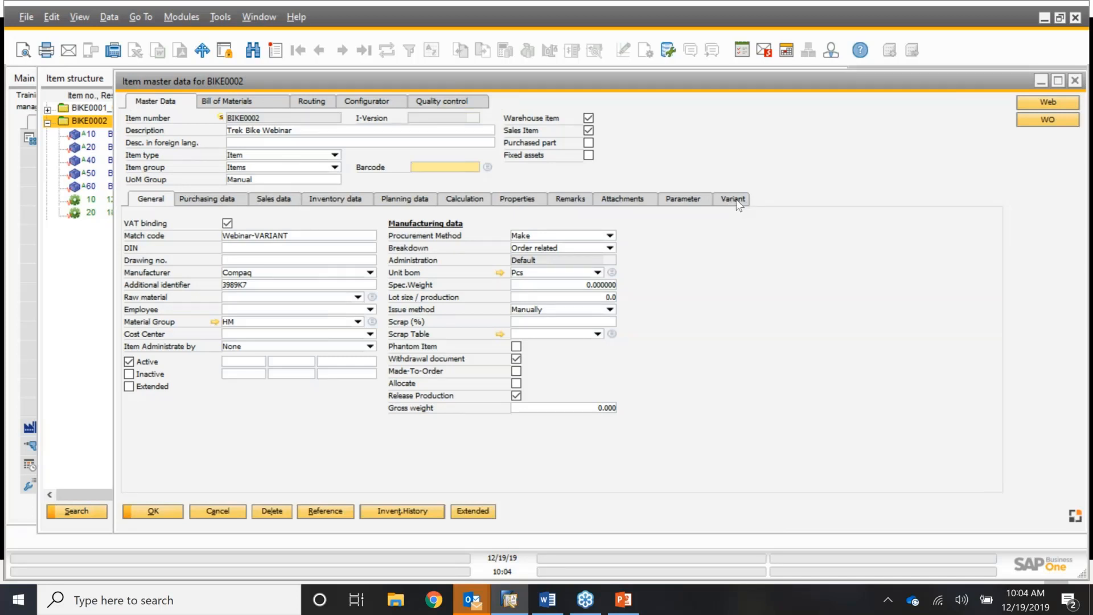
left_click(735, 198)
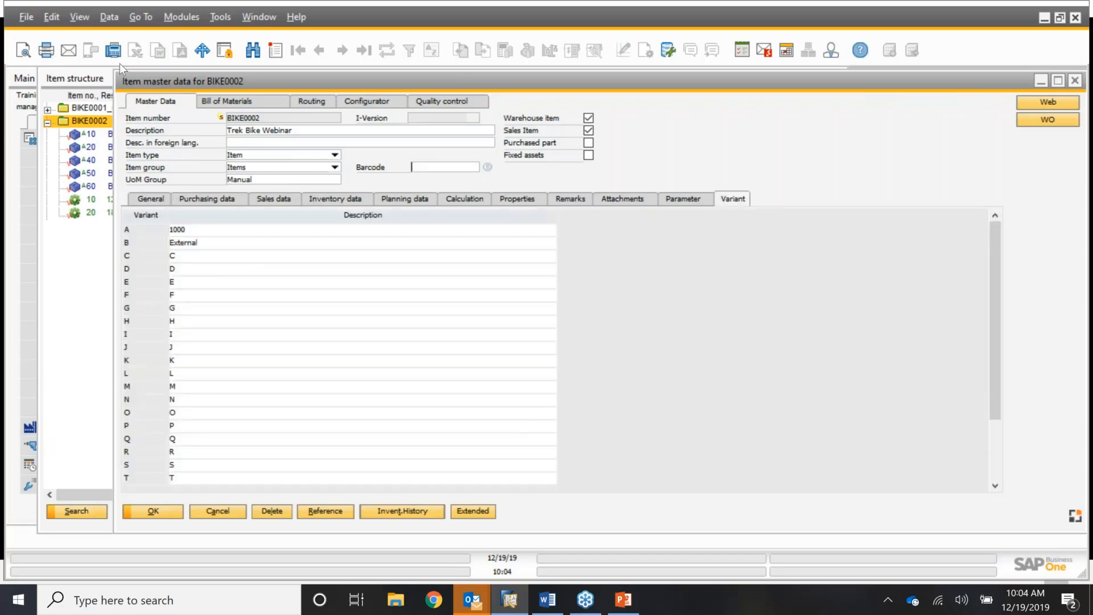
Check the Variants per item setting for item master data in the Configuration wizard and close the wizard
left_click(175, 20)
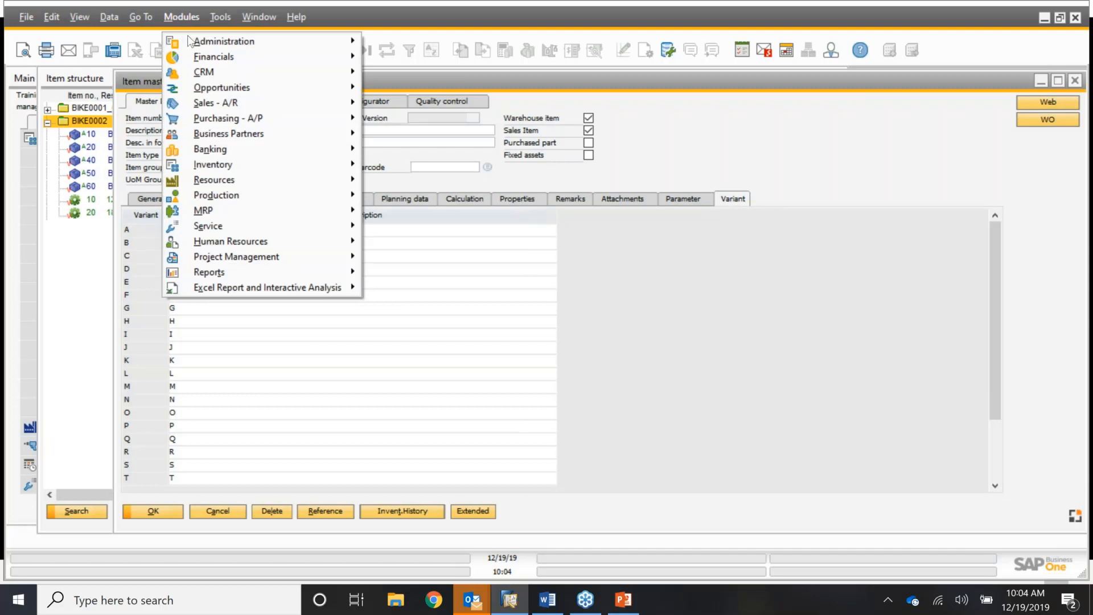
mouse_move(239, 41)
mouse_move(444, 74)
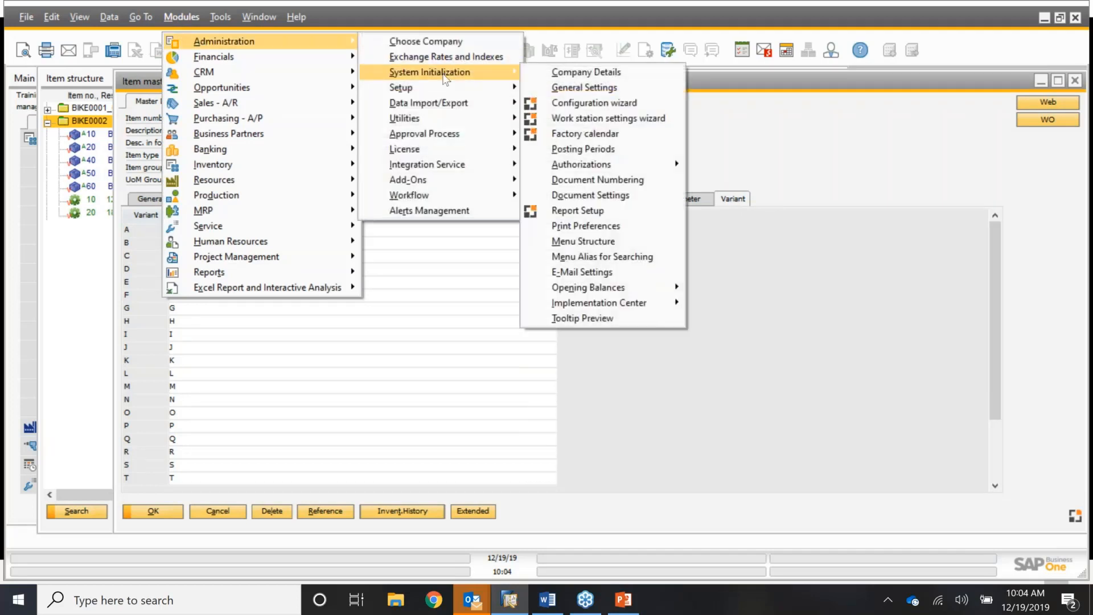
left_click(619, 102)
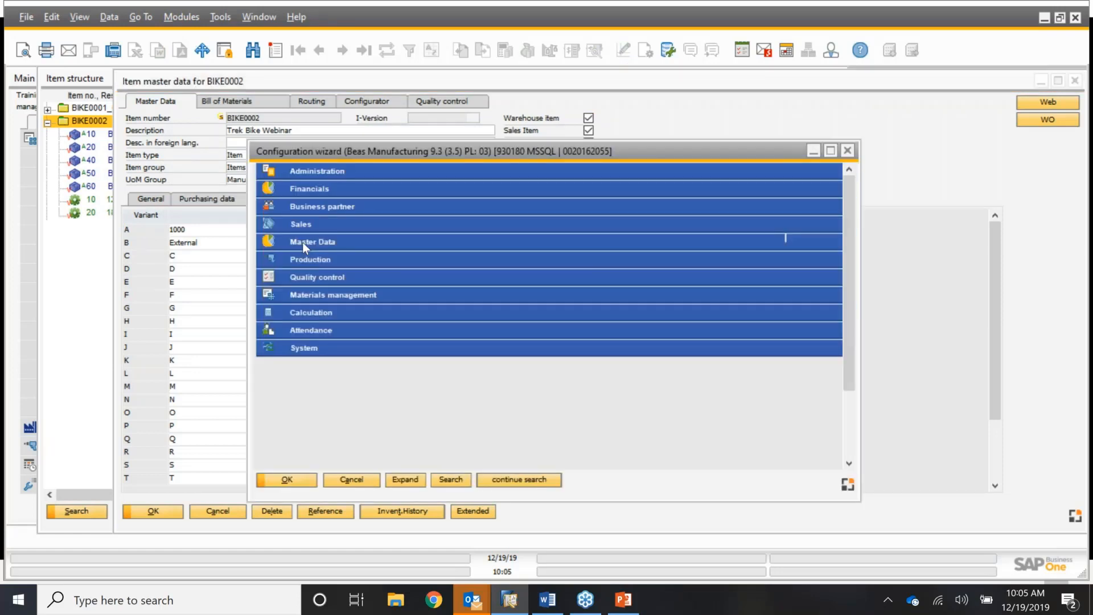
left_click(302, 242)
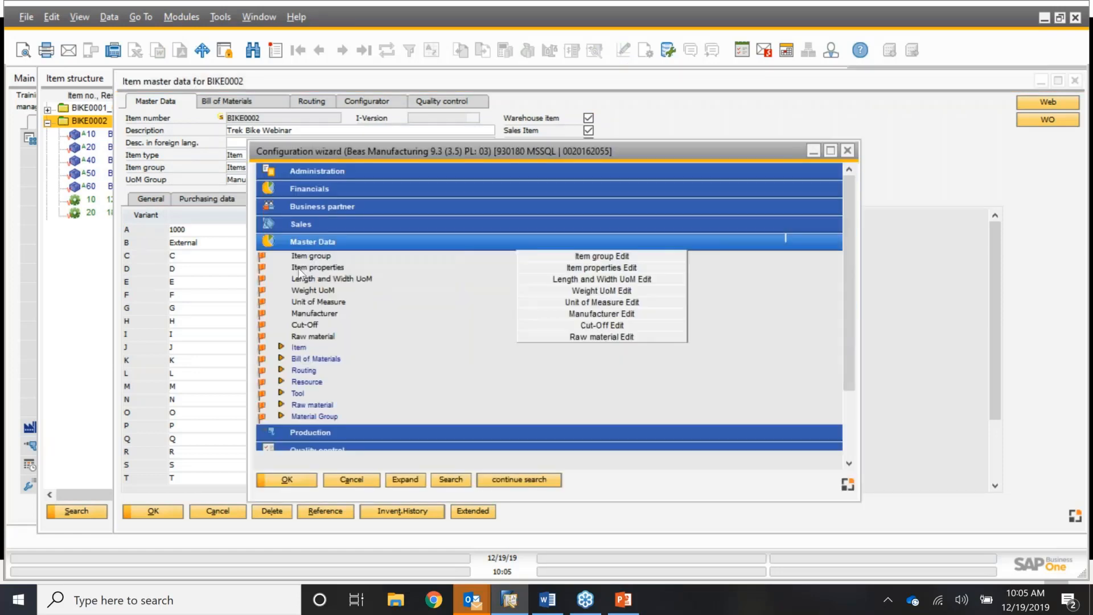
left_click(281, 347)
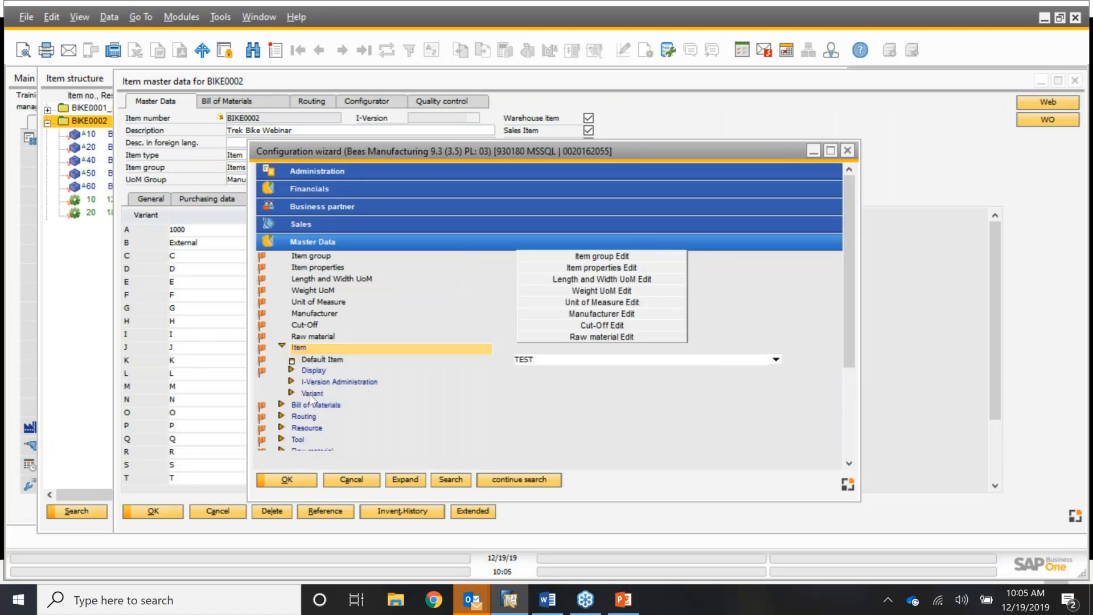
left_click(290, 391)
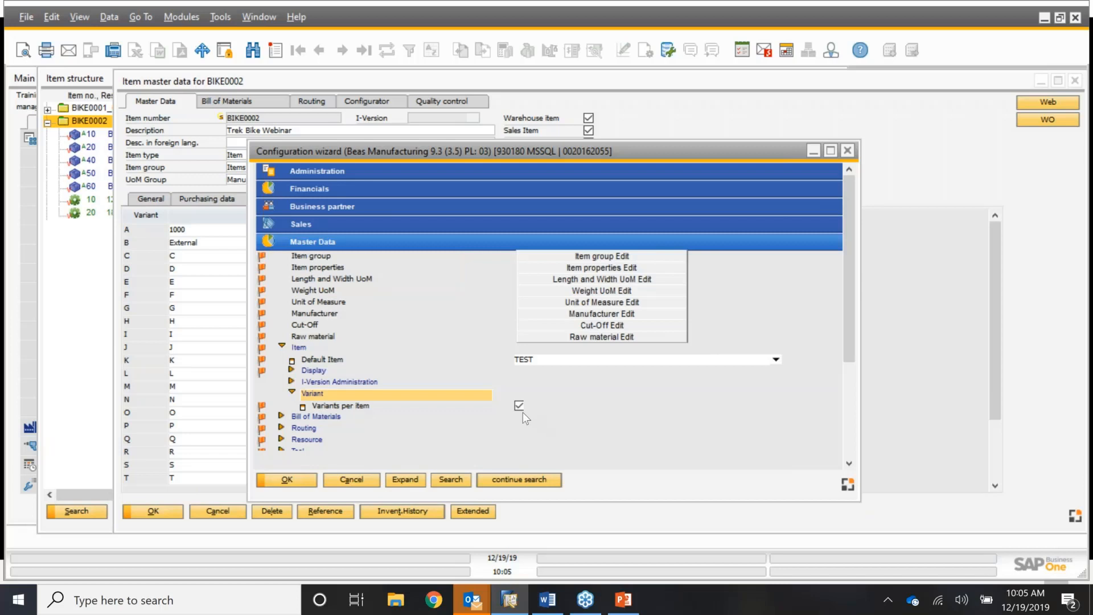
left_click(849, 150)
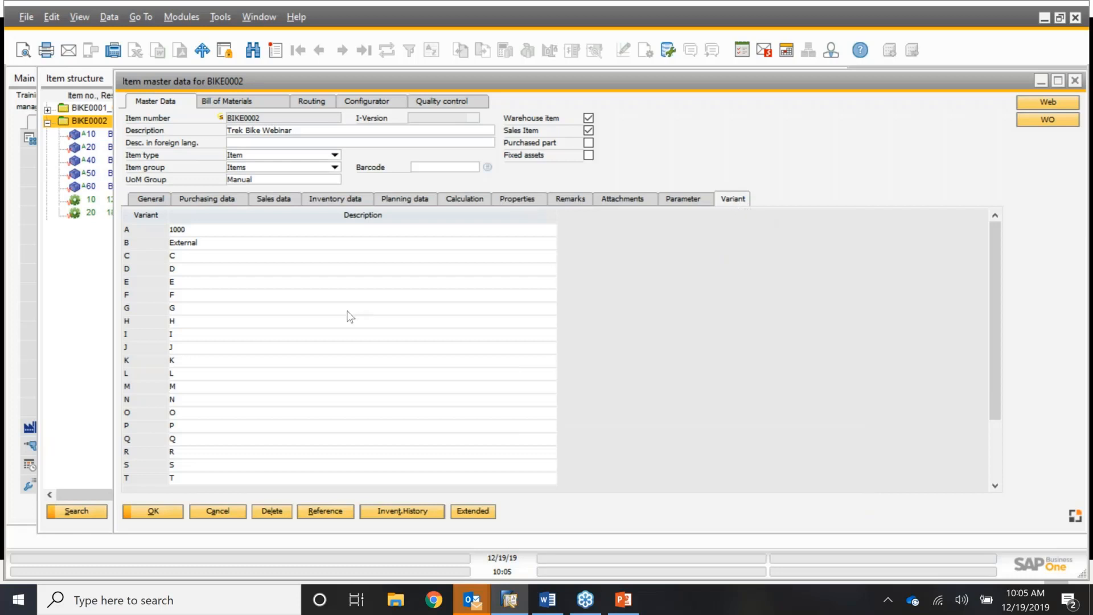
Review the item's variant descriptions from A to Z, including the description of variant A
scroll(180, 244, "down", 2)
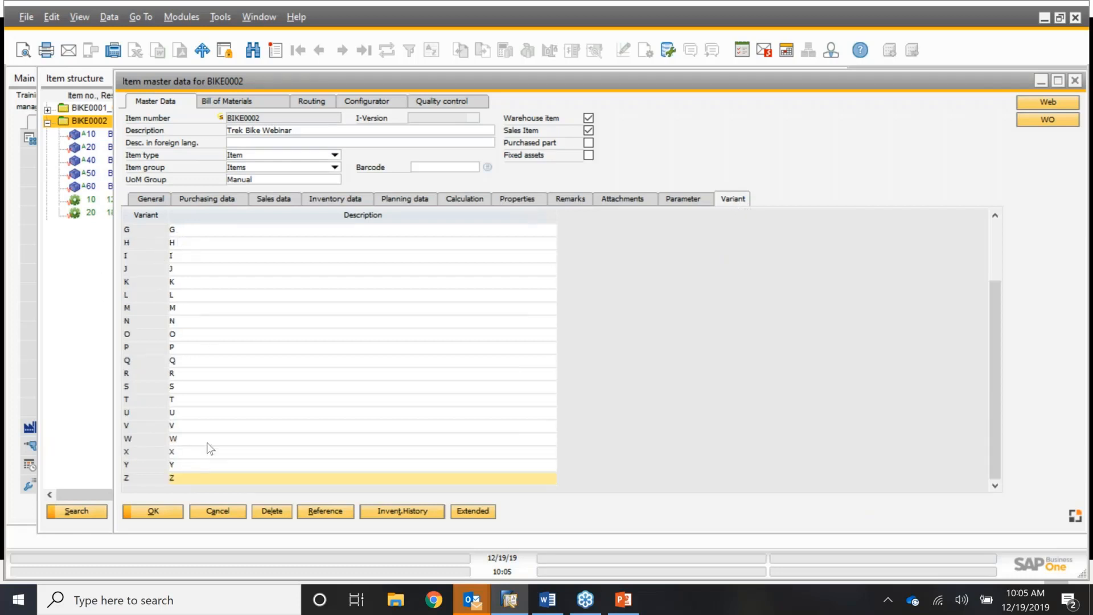
scroll(219, 399, "up", 2)
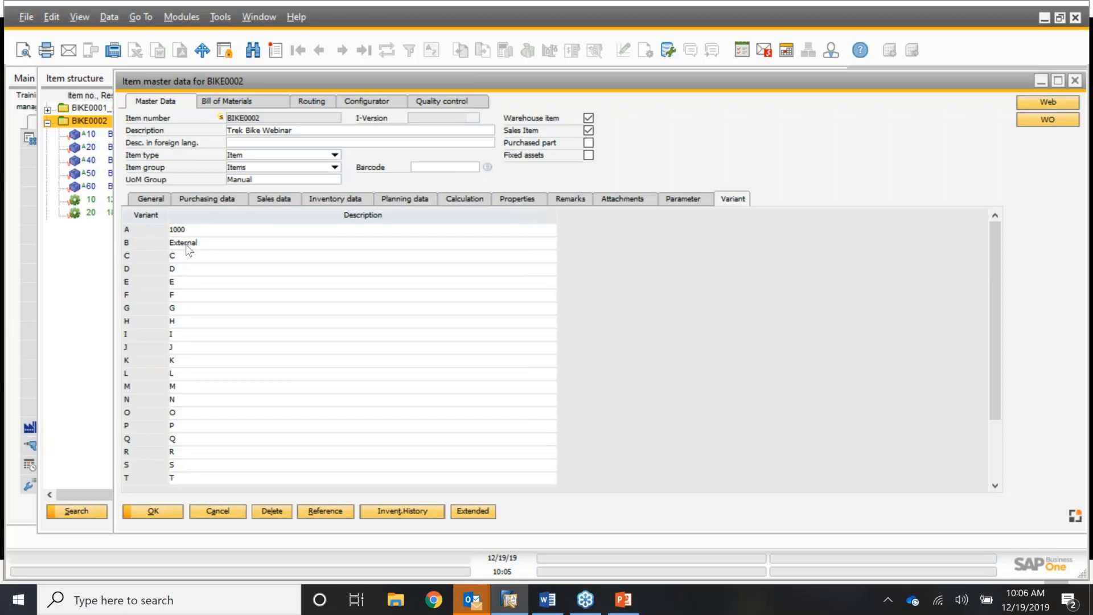
left_click(191, 230)
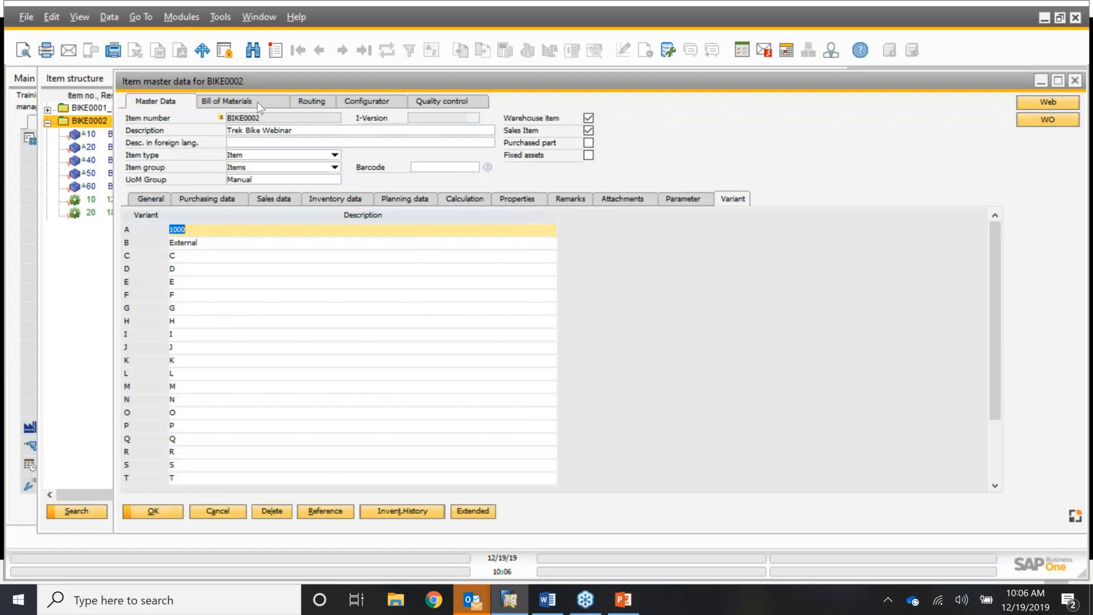
key("End")
Examine the bill of materials and the routing of BIKE0002, and return to the bill of materials
key("ctrl+Tab")
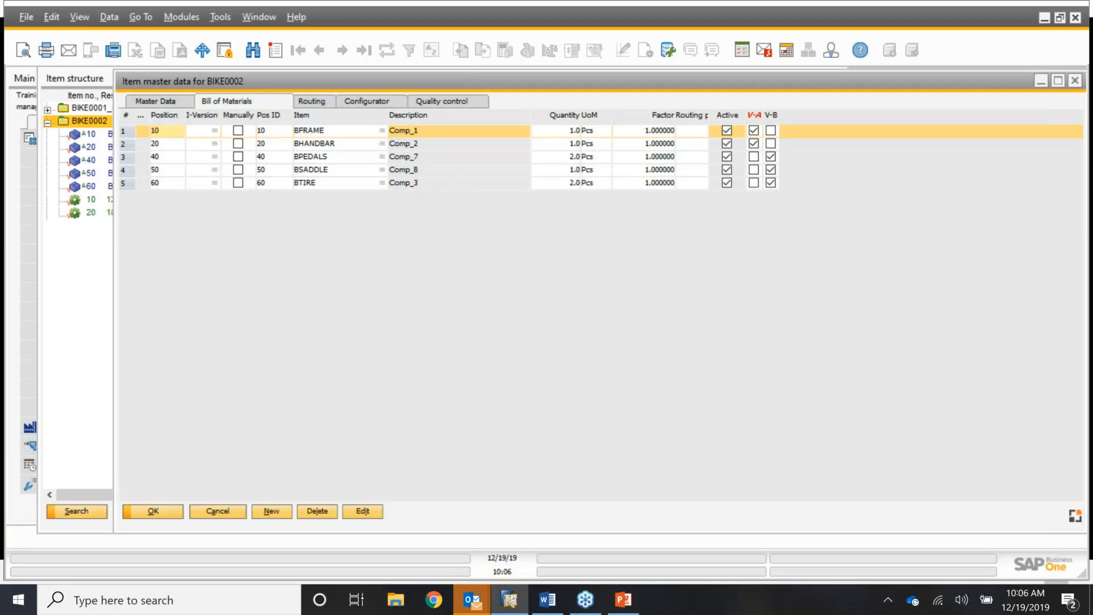
left_click(323, 100)
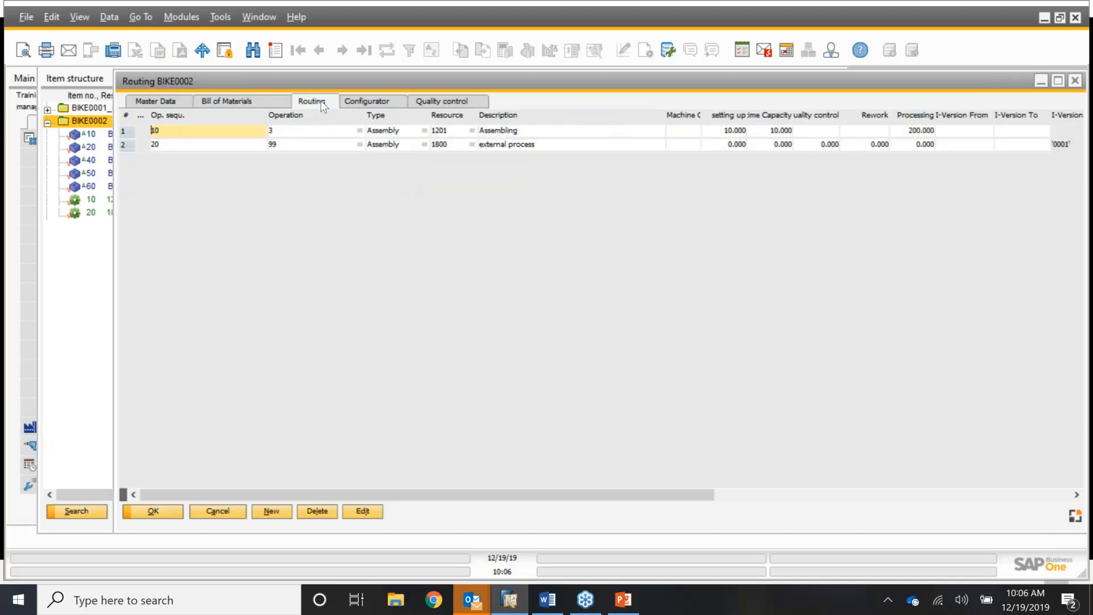
left_click(255, 102)
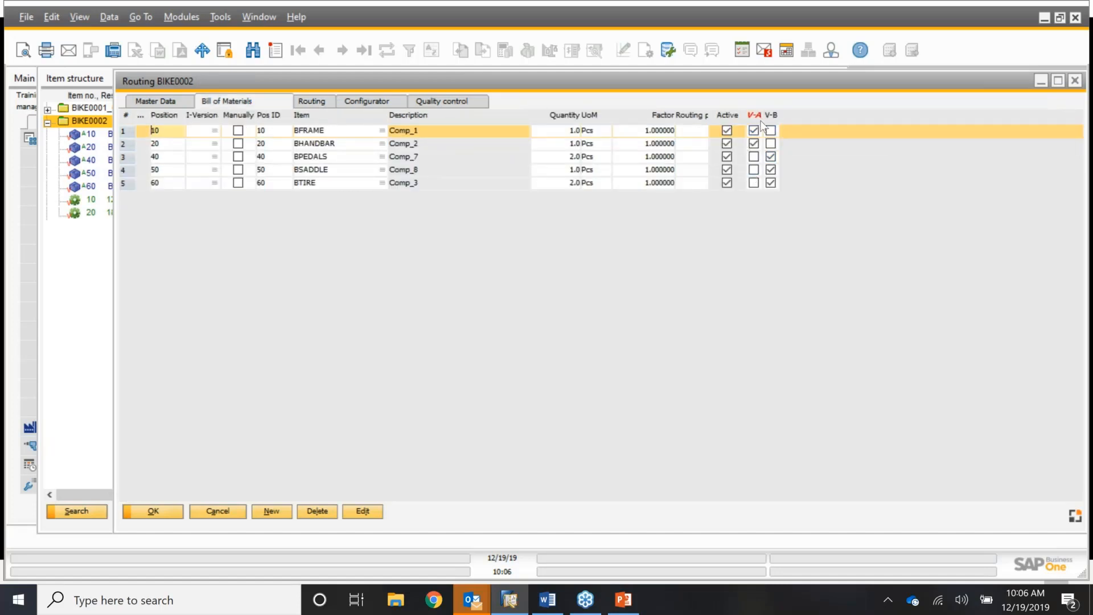
In the bill of materials window settings, make the Variant C column visible, bold and italic, and save the settings
right_click(422, 213)
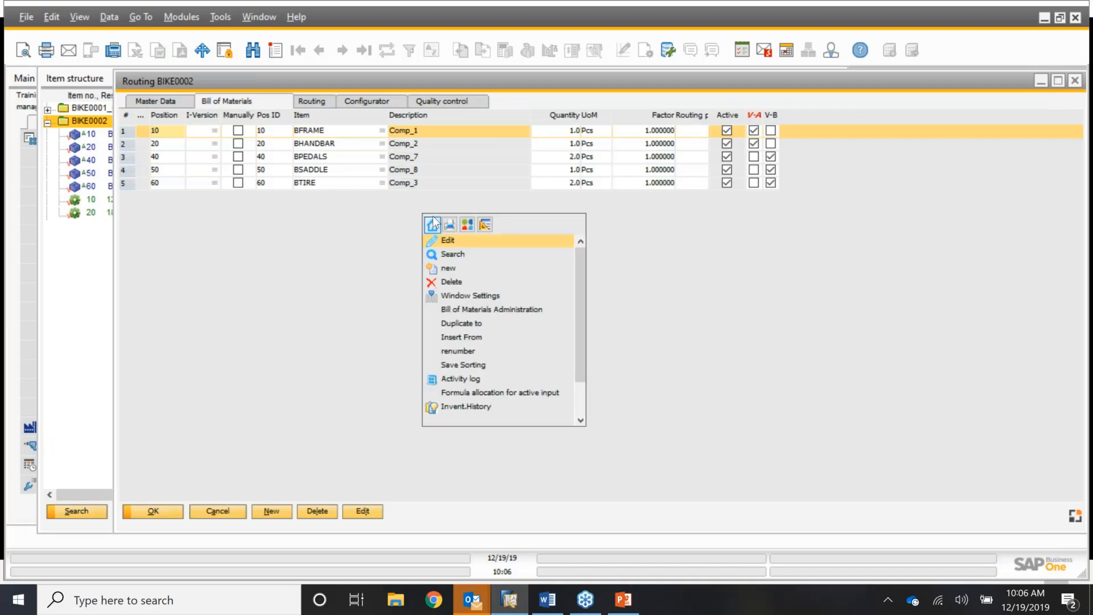
left_click(478, 296)
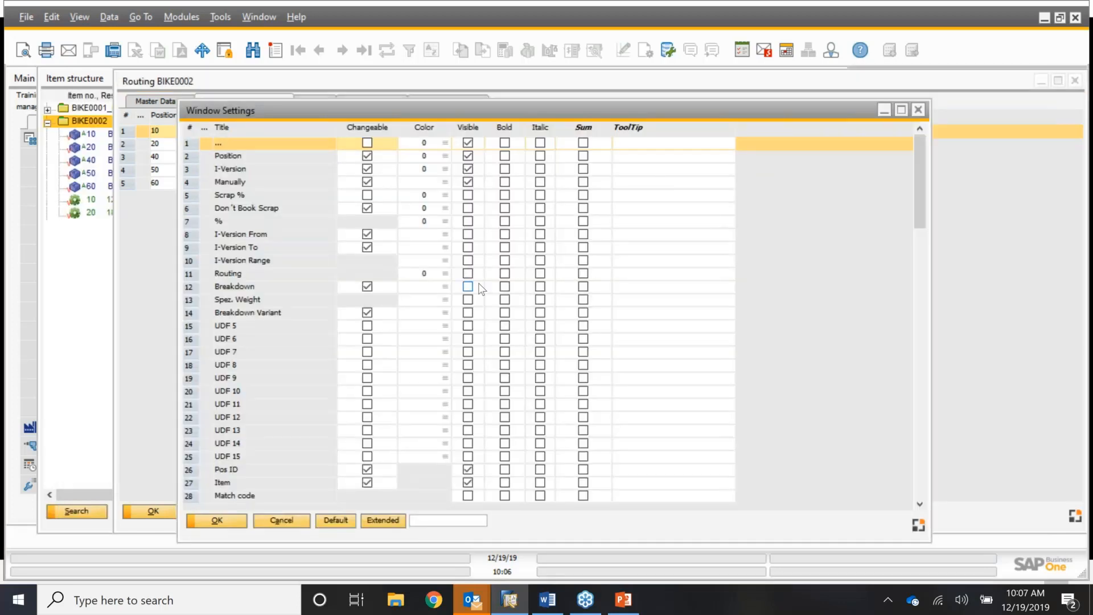
scroll(415, 310, "down", 8)
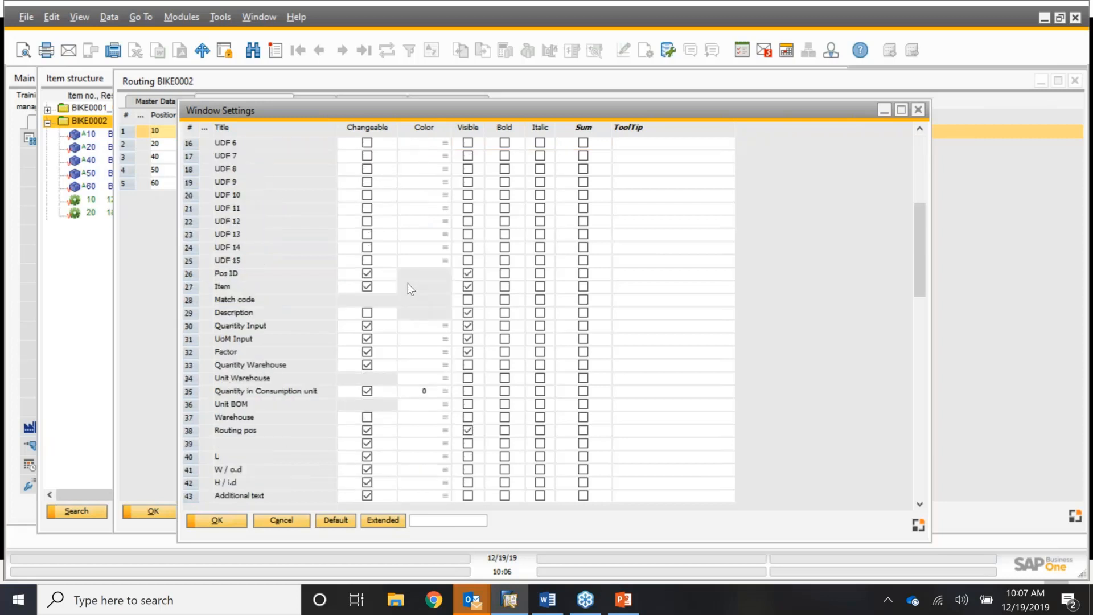
scroll(406, 279, "down", 12)
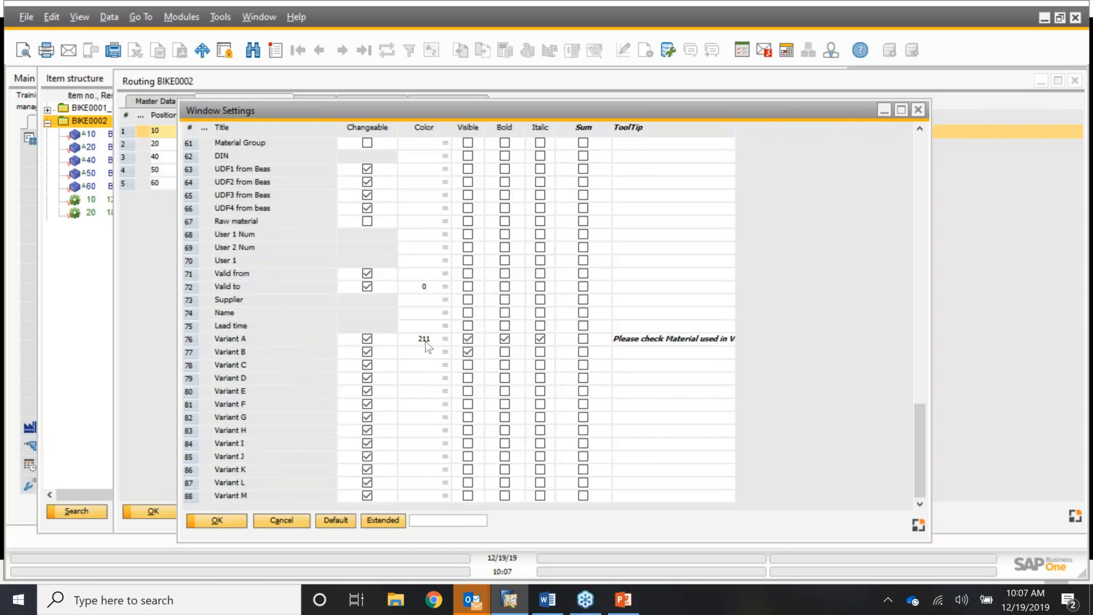
left_click(471, 368)
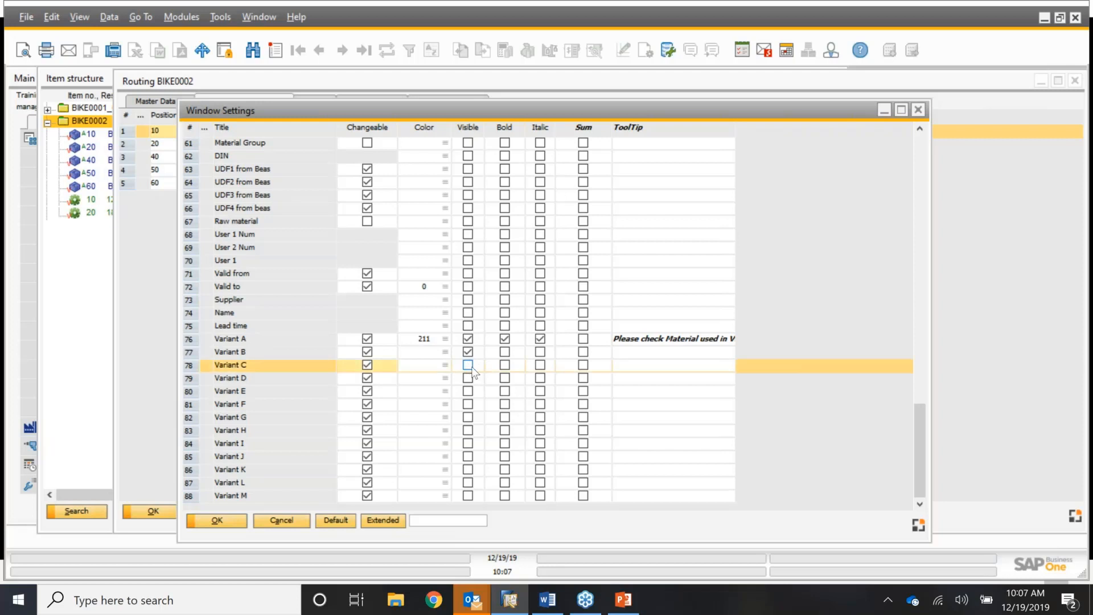
left_click(468, 365)
left_click(505, 365)
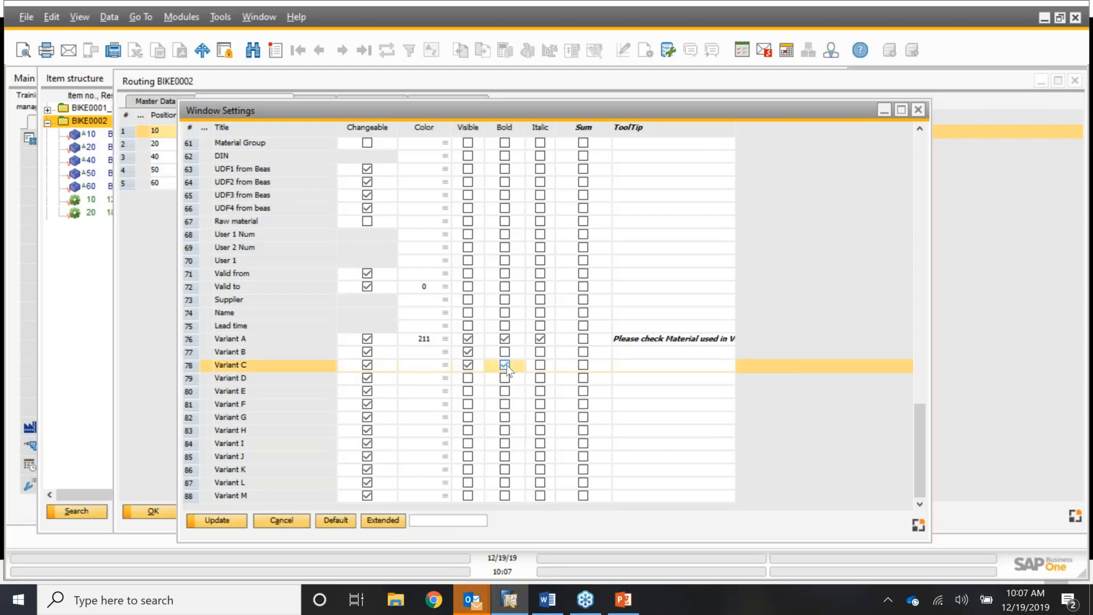
left_click(540, 366)
left_click(228, 522)
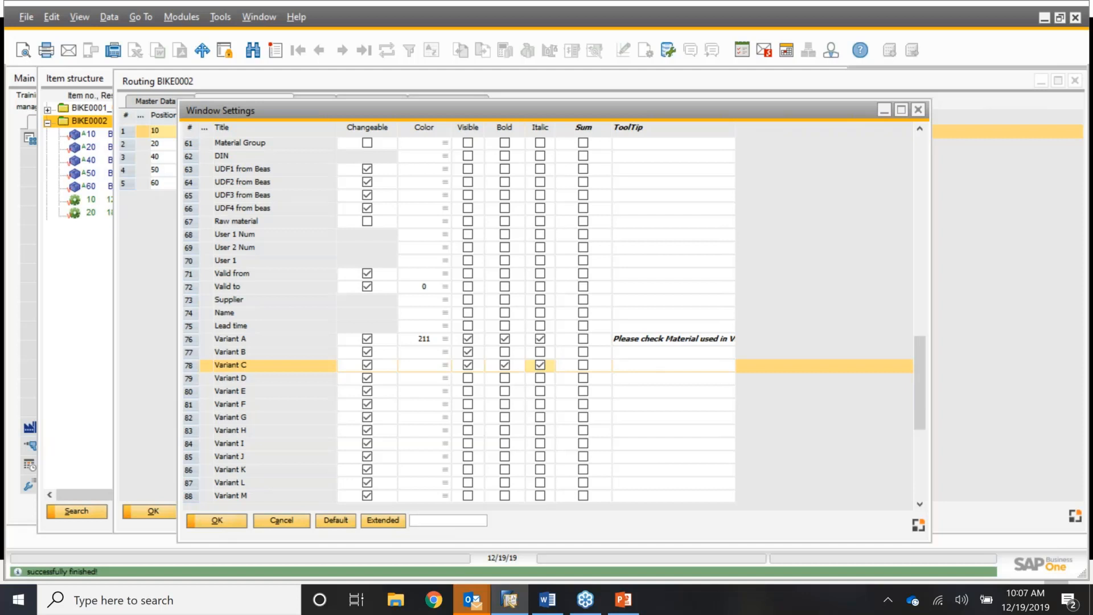
left_click(227, 520)
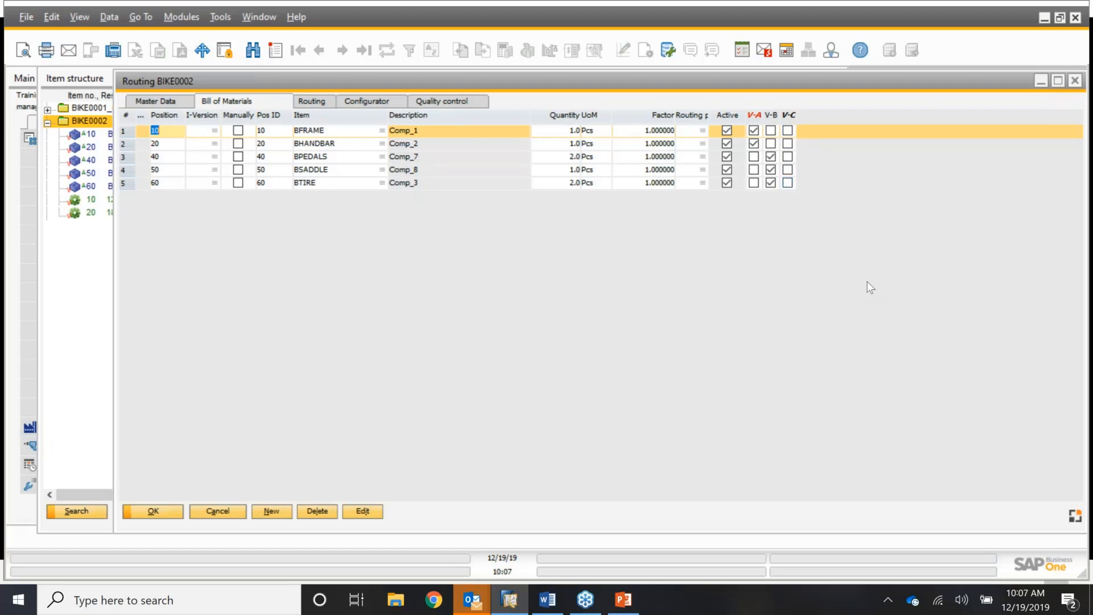
Assign the BTIRE component to variant A and clear that assignment again
left_click(755, 183)
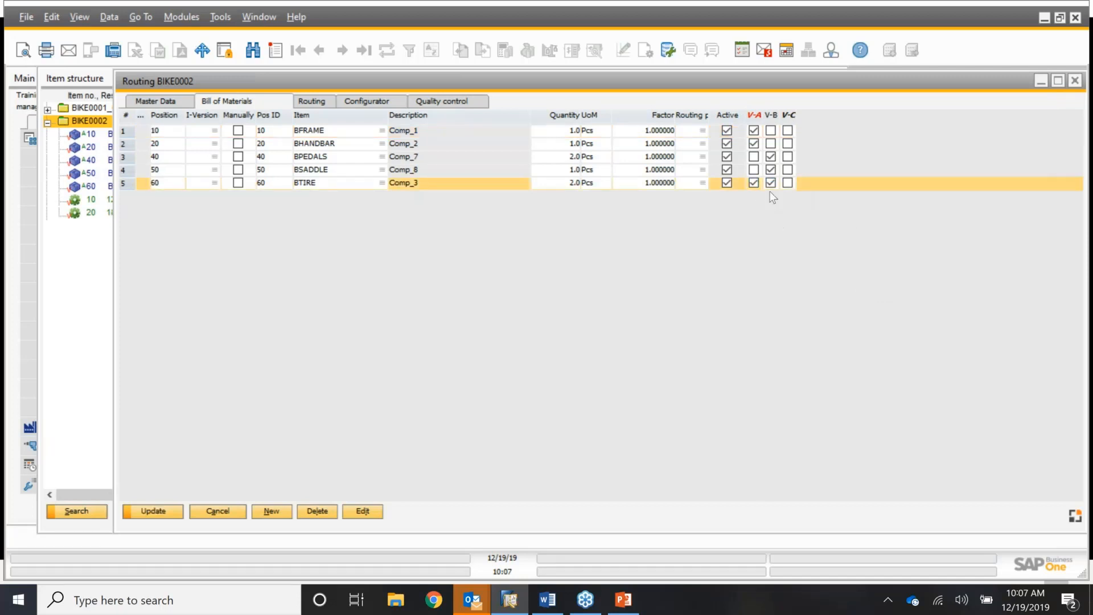
left_click(755, 182)
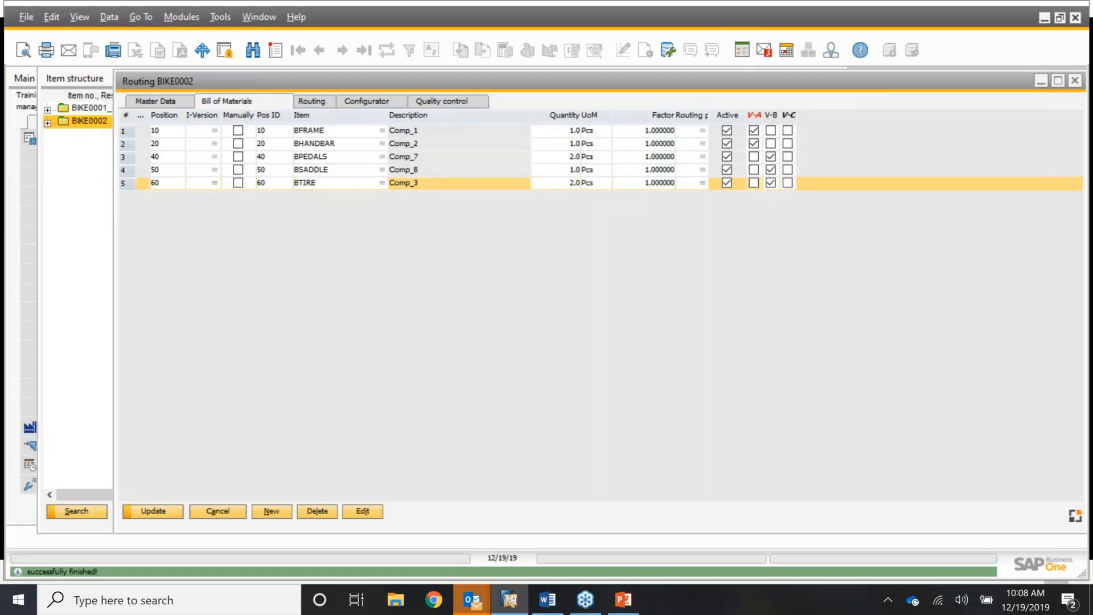
Check which routing operations of BIKE0002 are assigned to variants A and B, and close the routing
left_click(311, 101)
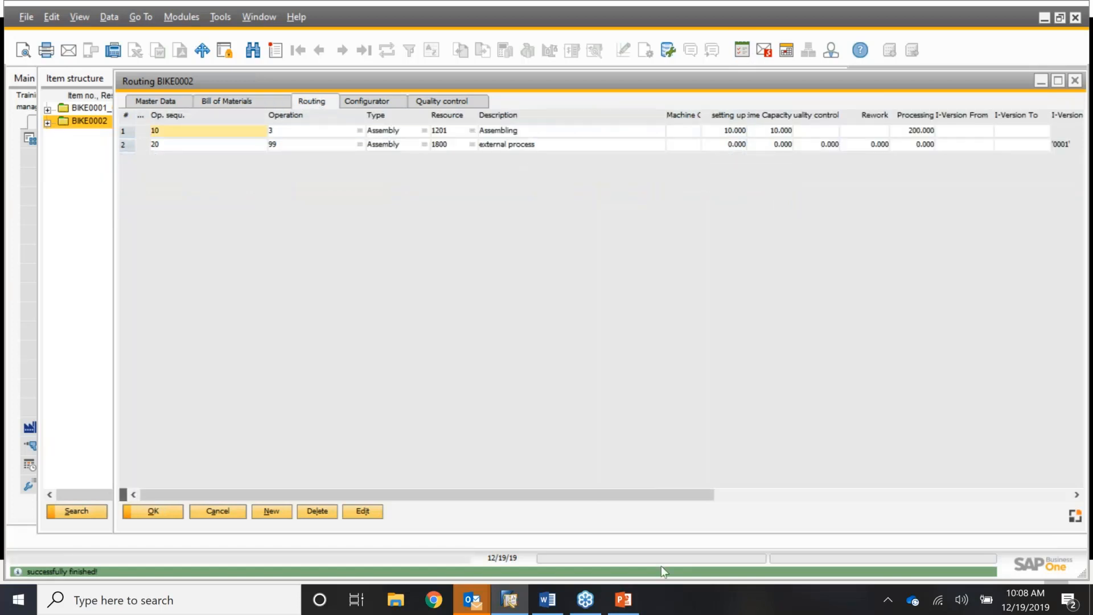
left_click_drag(655, 491, 1005, 505)
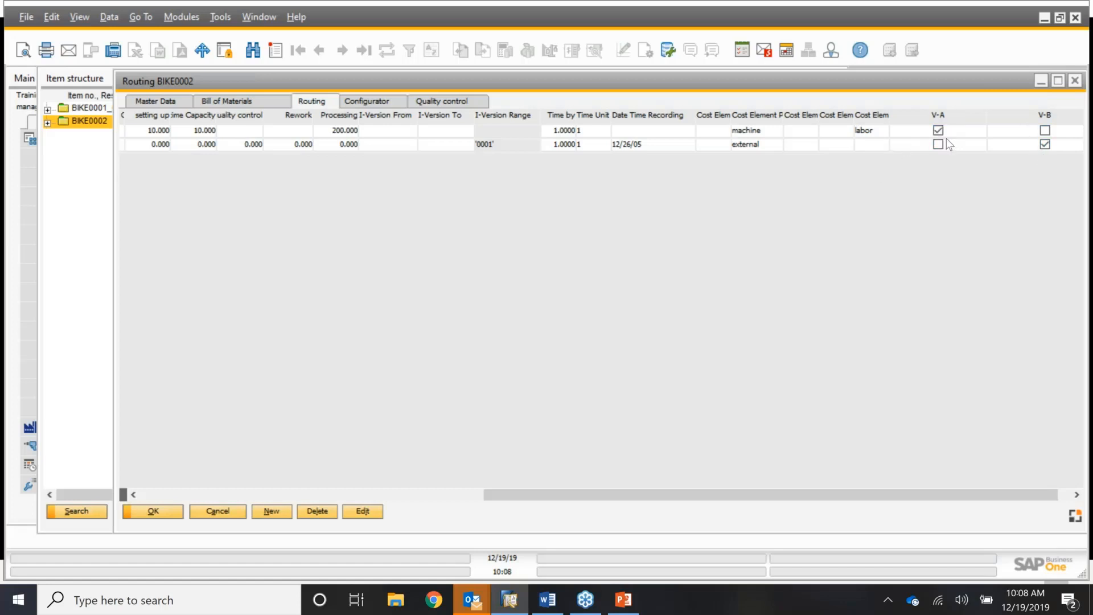
left_click_drag(746, 489, 483, 509)
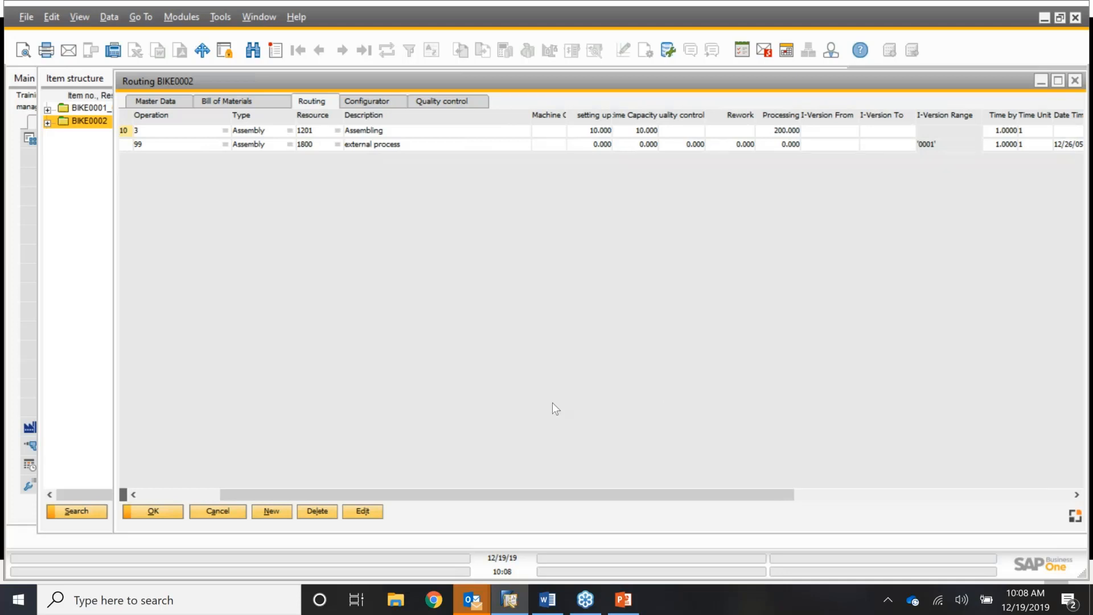
left_click(166, 511)
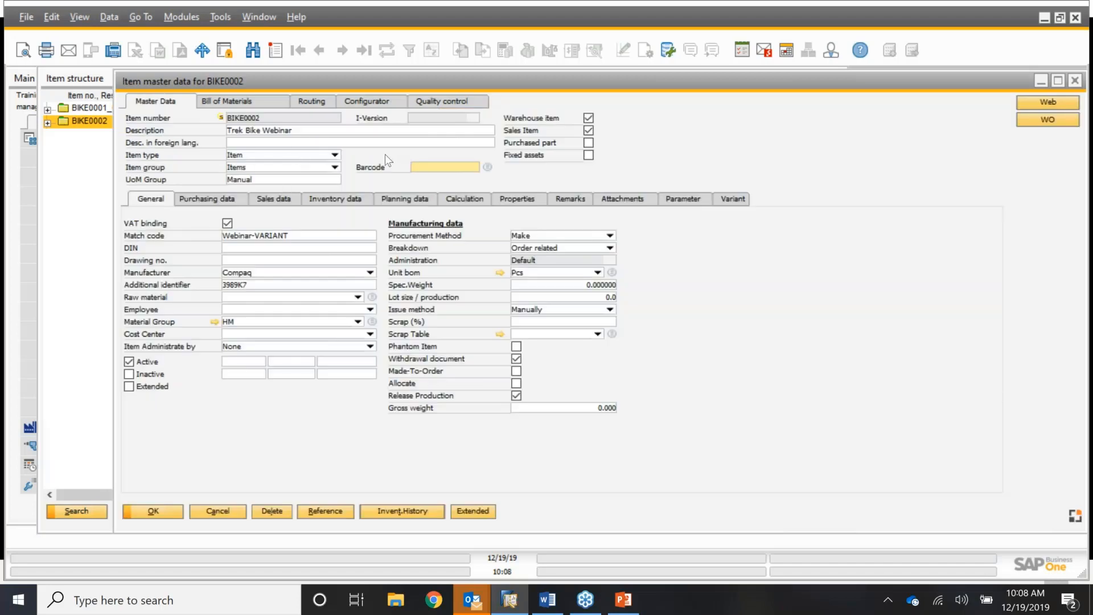
Run a cost calculation for BIKE0002 with variant 1000, review the precalculation and close it
left_click(475, 199)
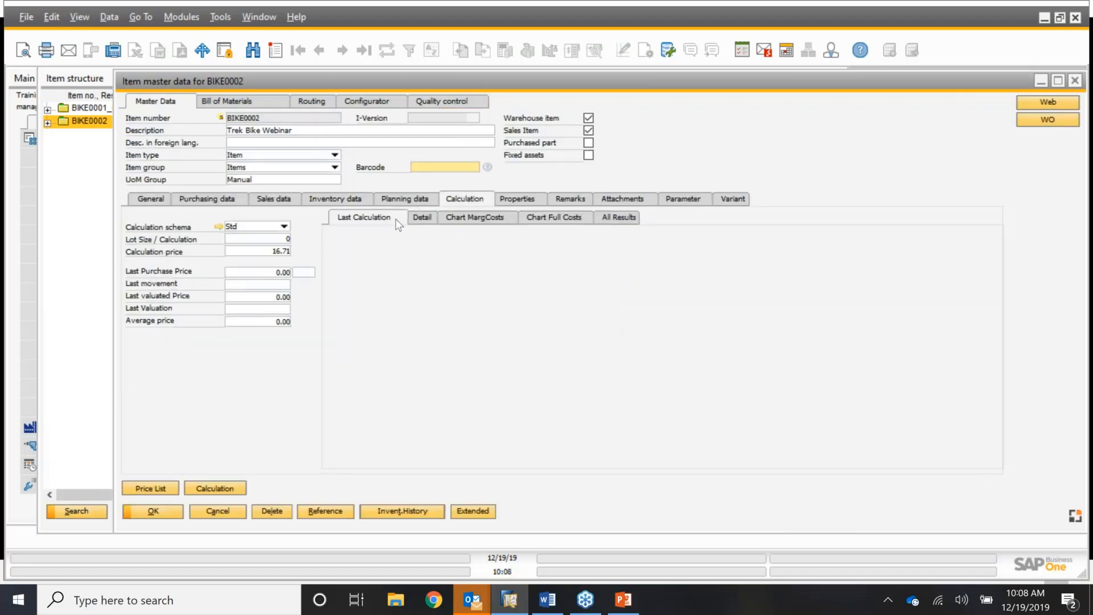
left_click(215, 487)
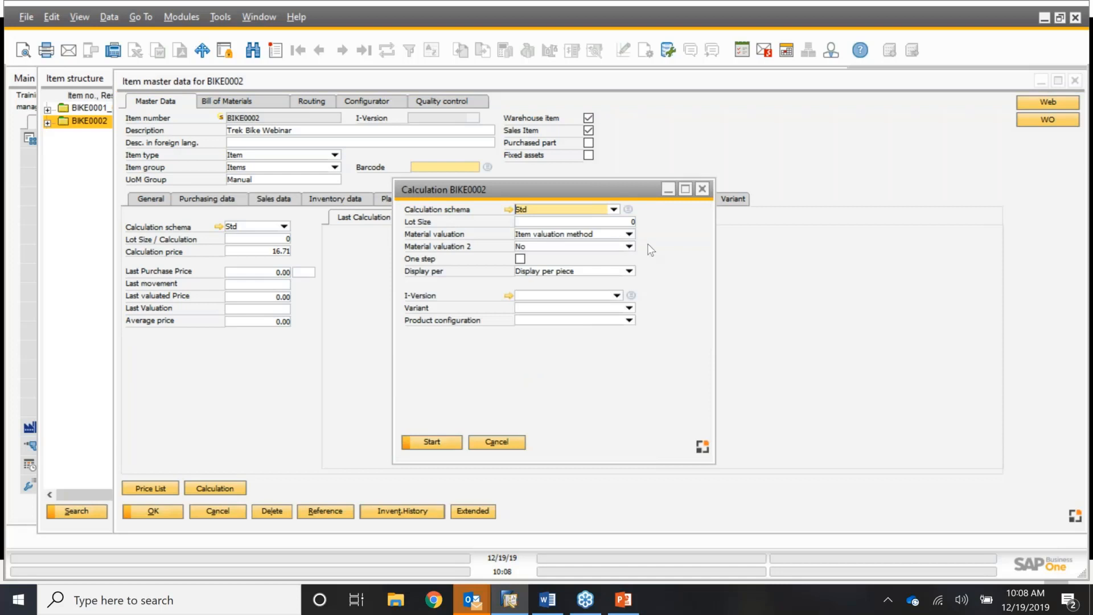
left_click(629, 308)
left_click(528, 319)
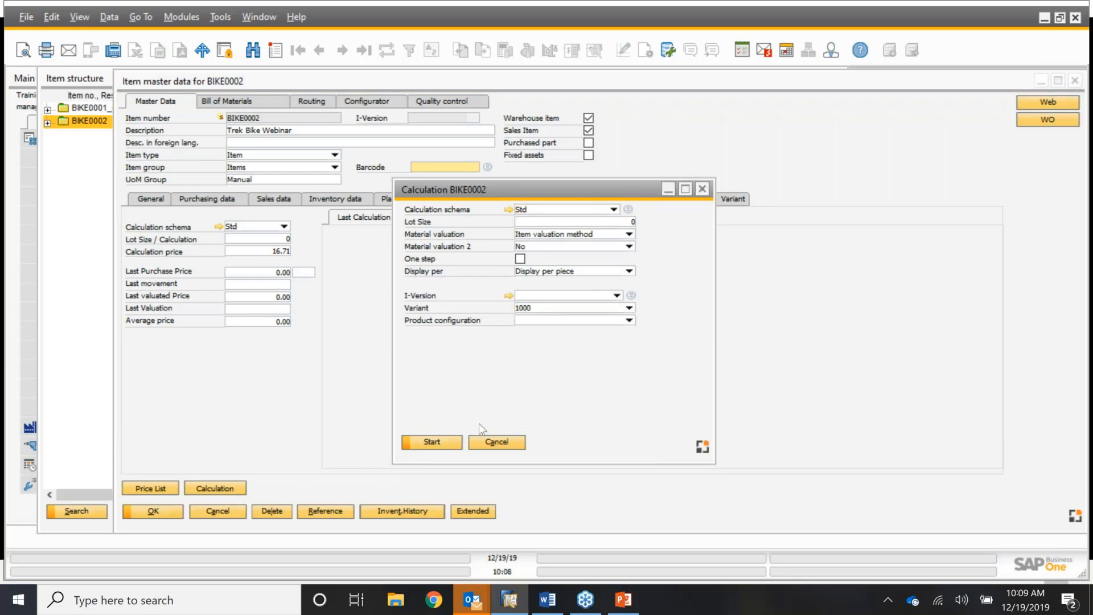
left_click(442, 439)
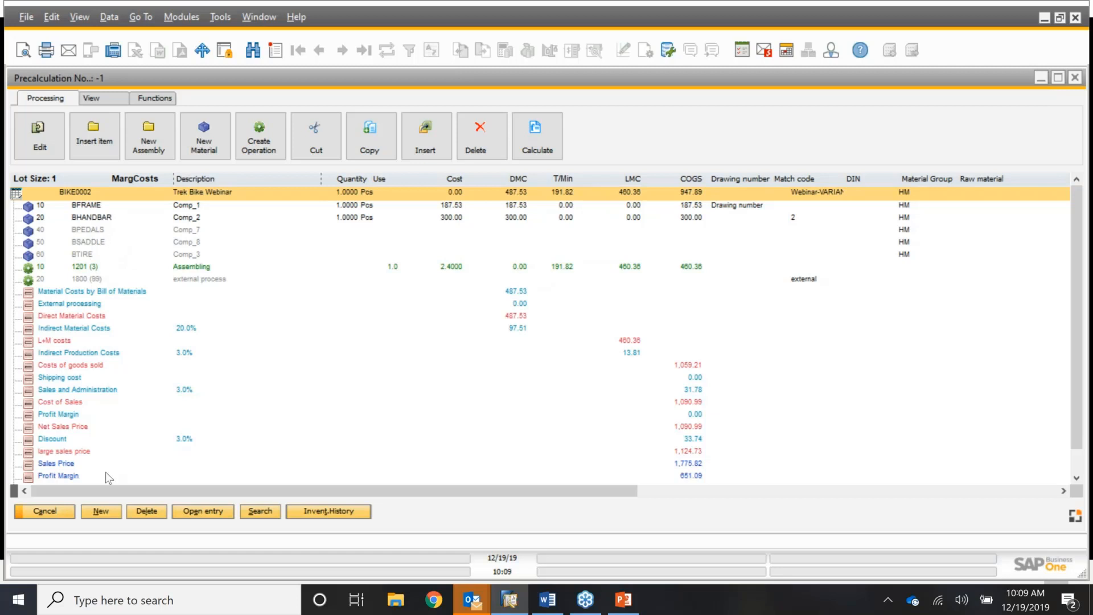
left_click(63, 511)
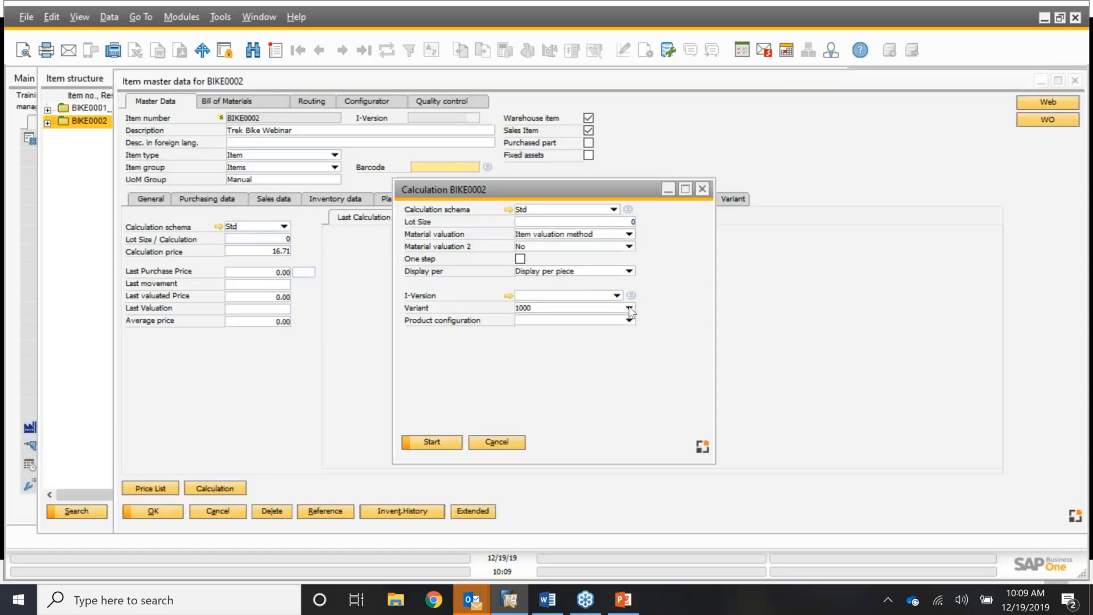
Run a cost calculation for BIKE0002 with variant External, review the precalculation, and close it together with the calculation dialog
left_click(628, 310)
left_click(543, 328)
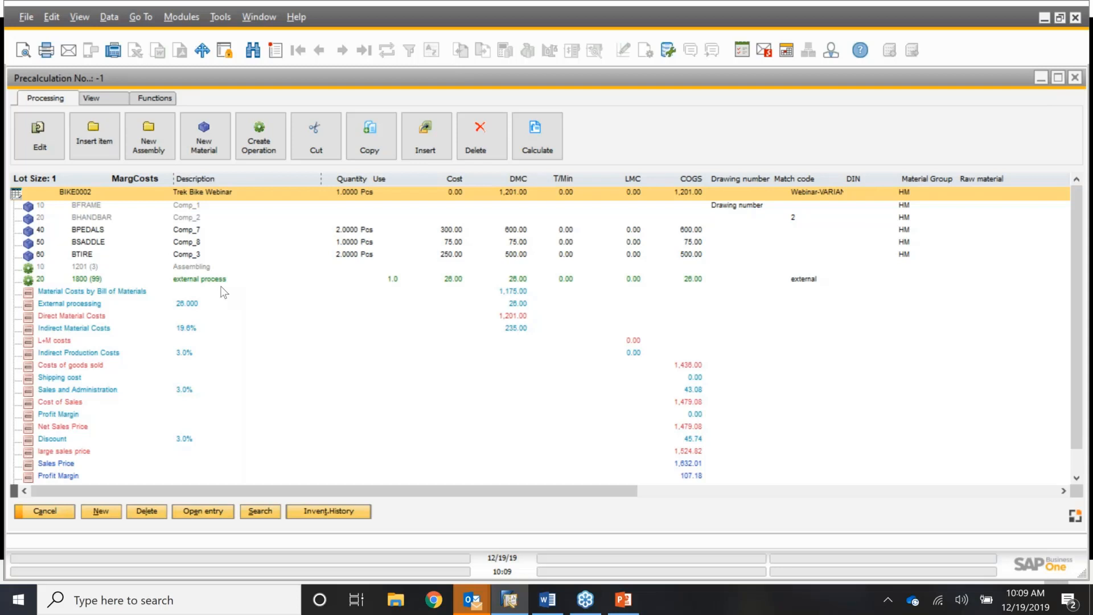
left_click(68, 512)
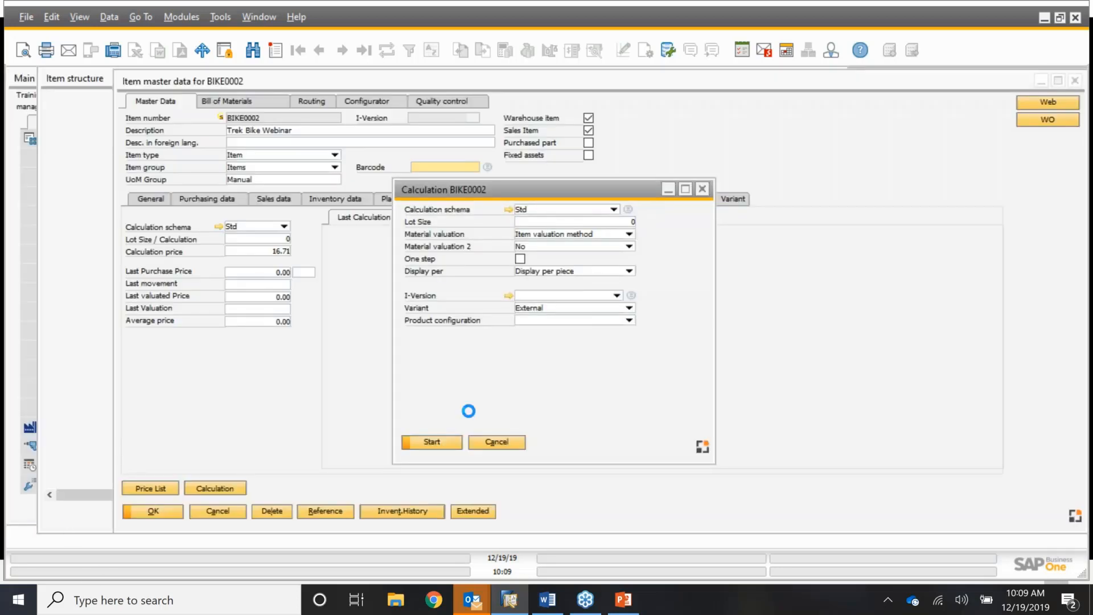
left_click(495, 443)
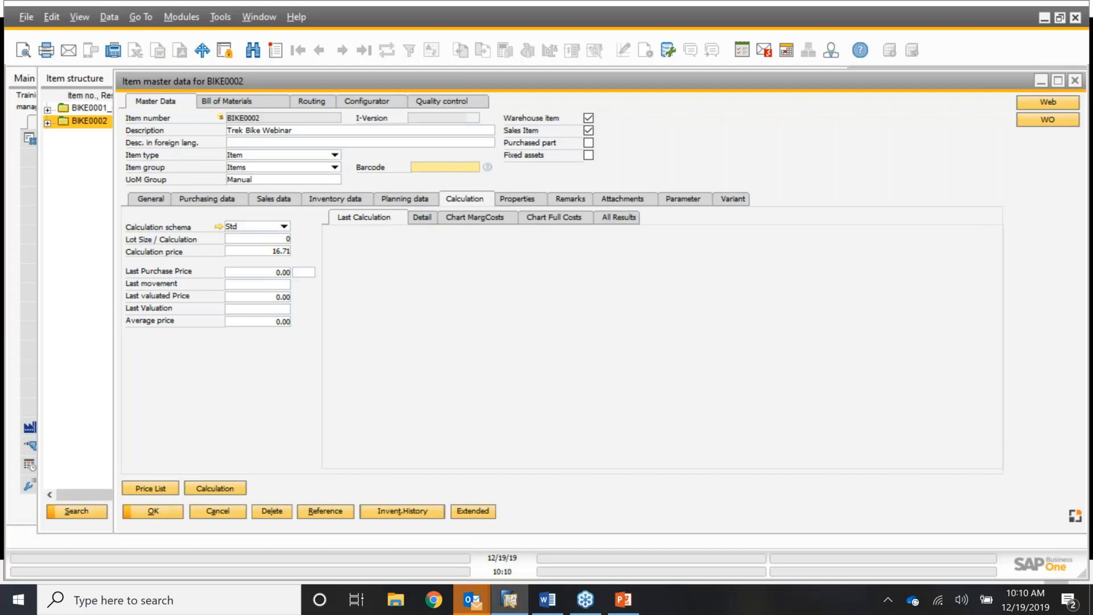
Check which bill of materials components of BIKE0002 are assigned to each variant, and close the item master data
left_click(226, 100)
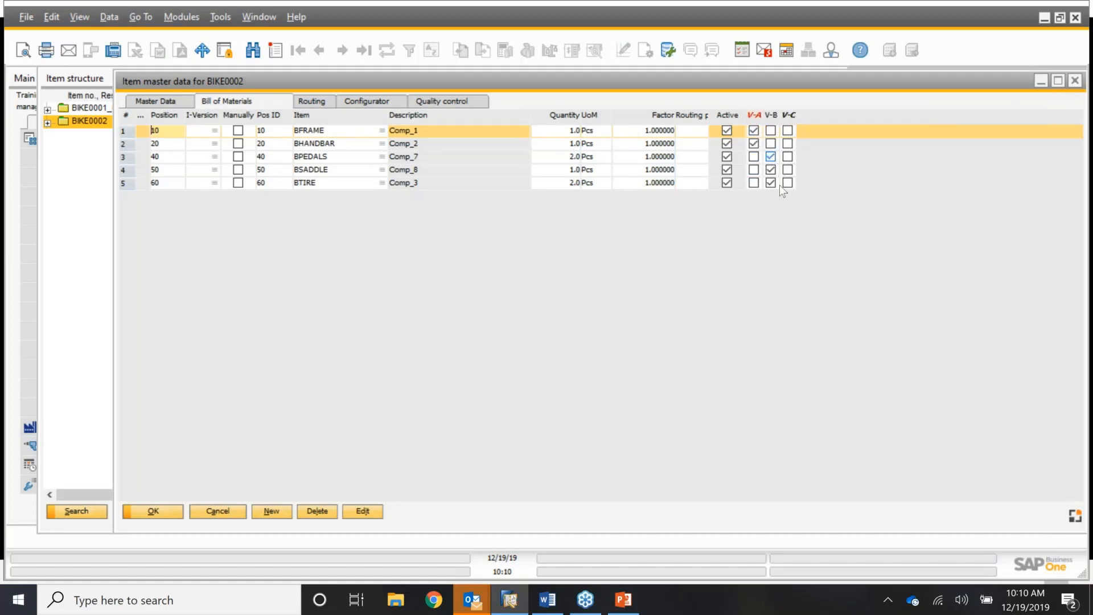
left_click(771, 169)
left_click(753, 144)
left_click(224, 514)
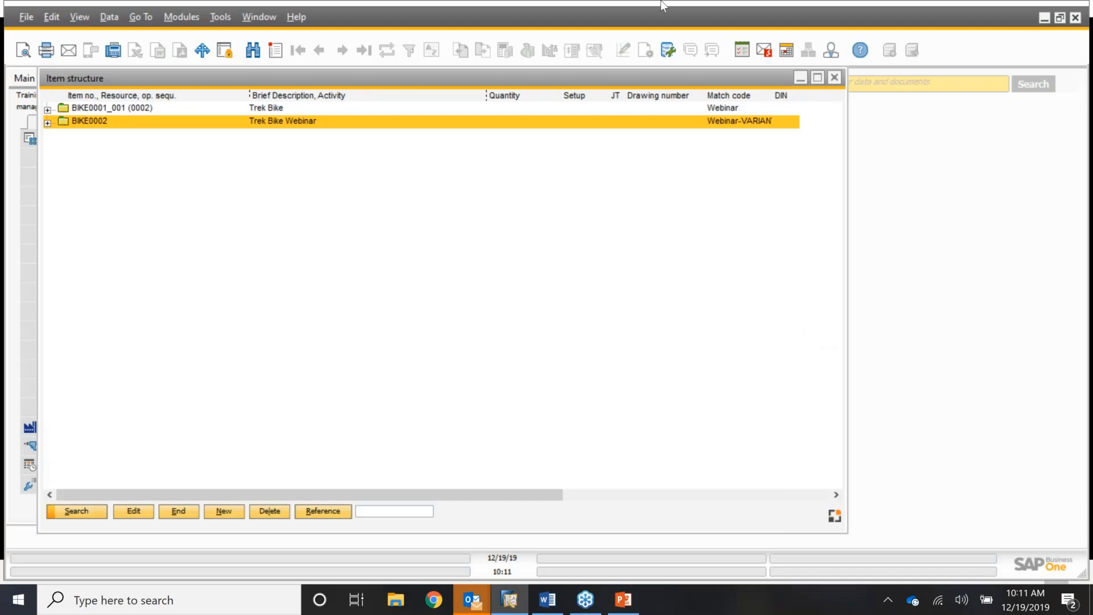
Expand BIKE0001_001 in the item structure, open its item master data and reposition the window
left_click(47, 109)
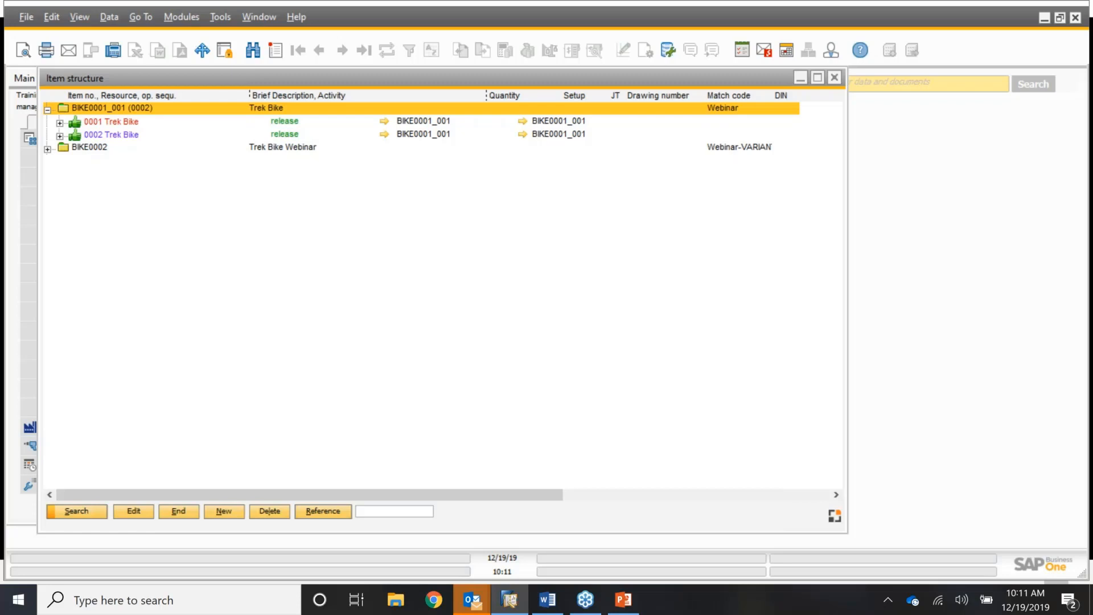
double_click(110, 108)
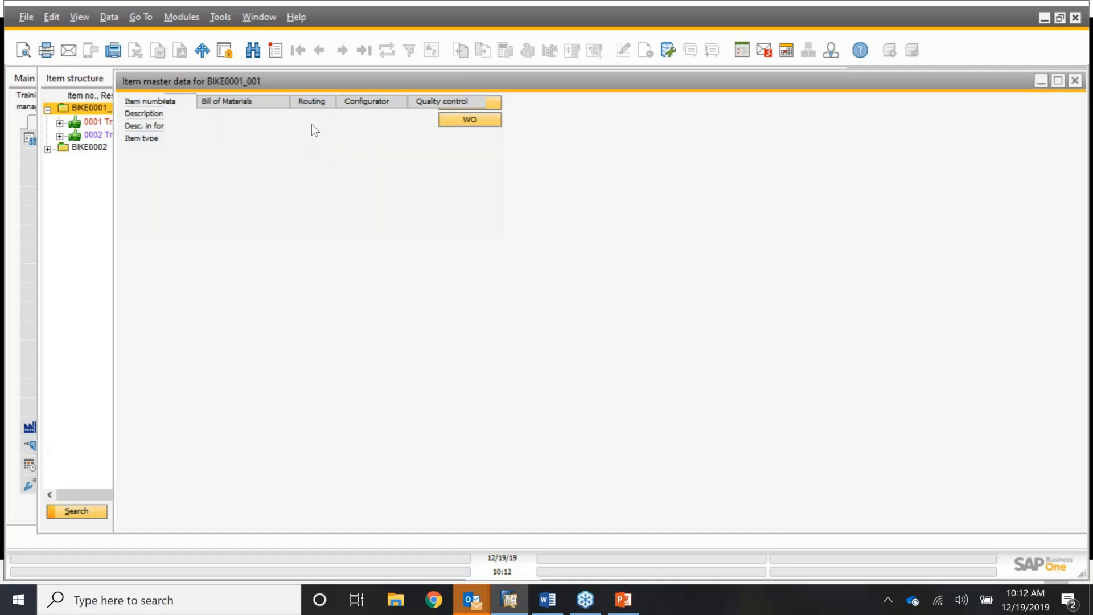
left_click_drag(363, 80, 248, 66)
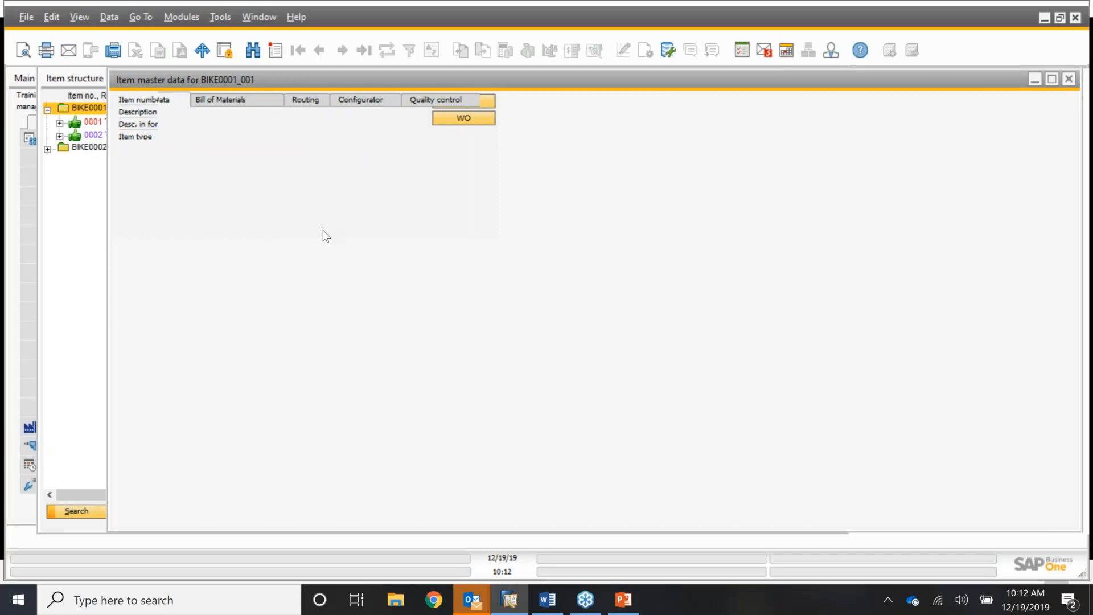
mouse_move(461, 79)
left_mouse_down()
mouse_move(360, 67)
mouse_move(448, 69)
left_mouse_up()
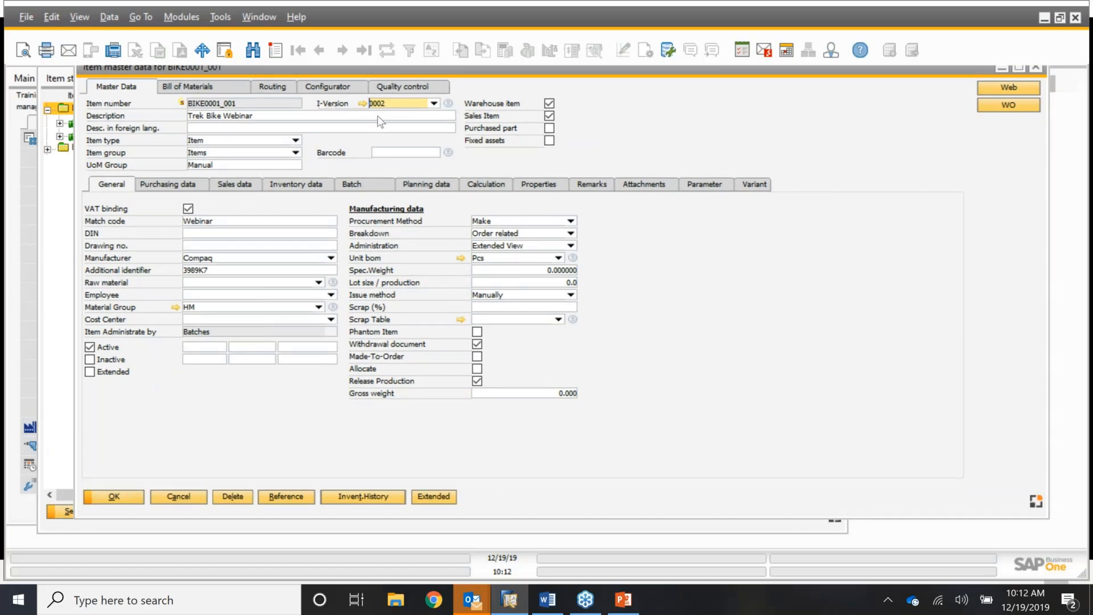
Open the configuration wizard and expand the I-Version Administration settings for items under Master Data
left_click(181, 17)
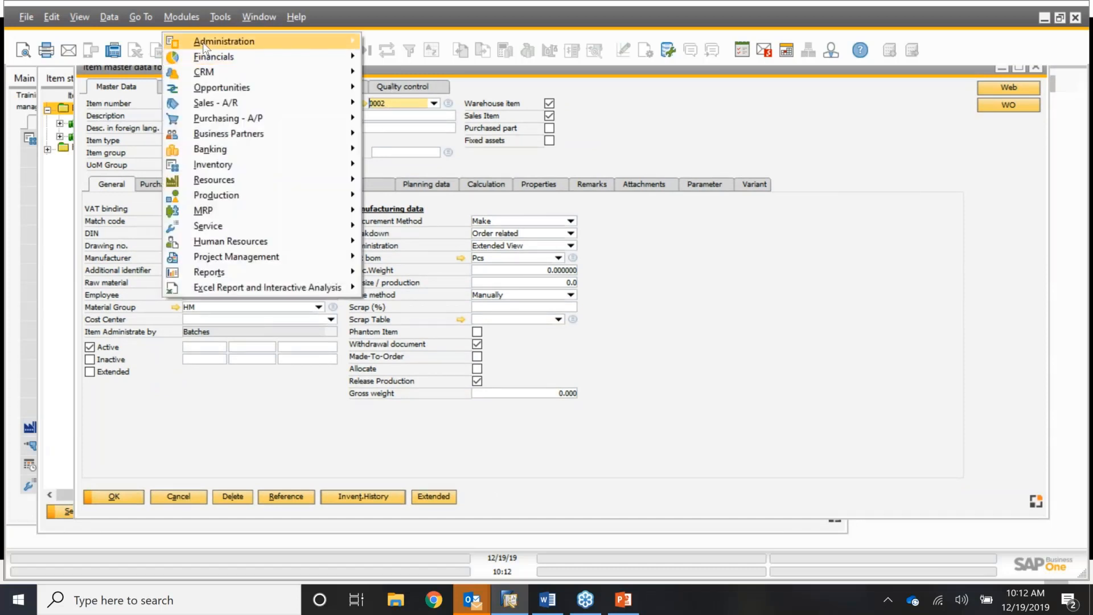
mouse_move(202, 43)
mouse_move(489, 89)
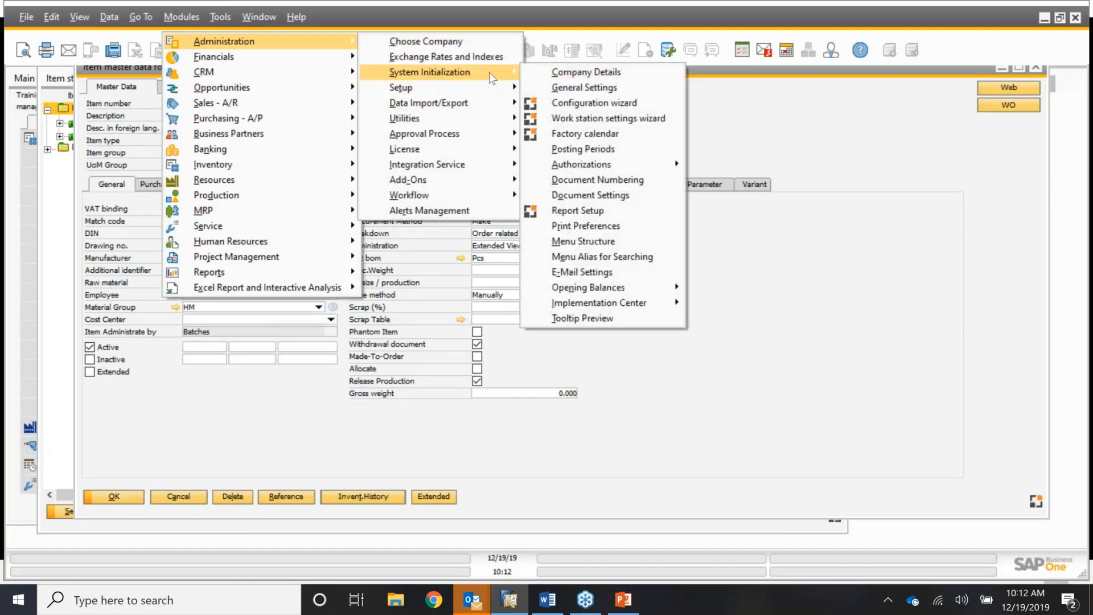
left_click(634, 103)
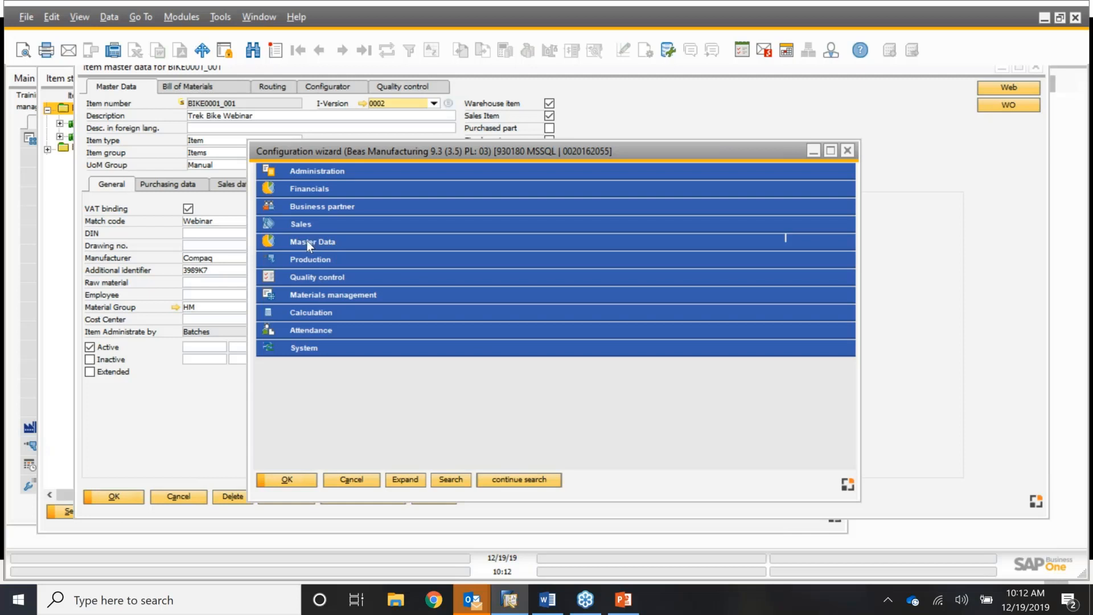
left_click(306, 241)
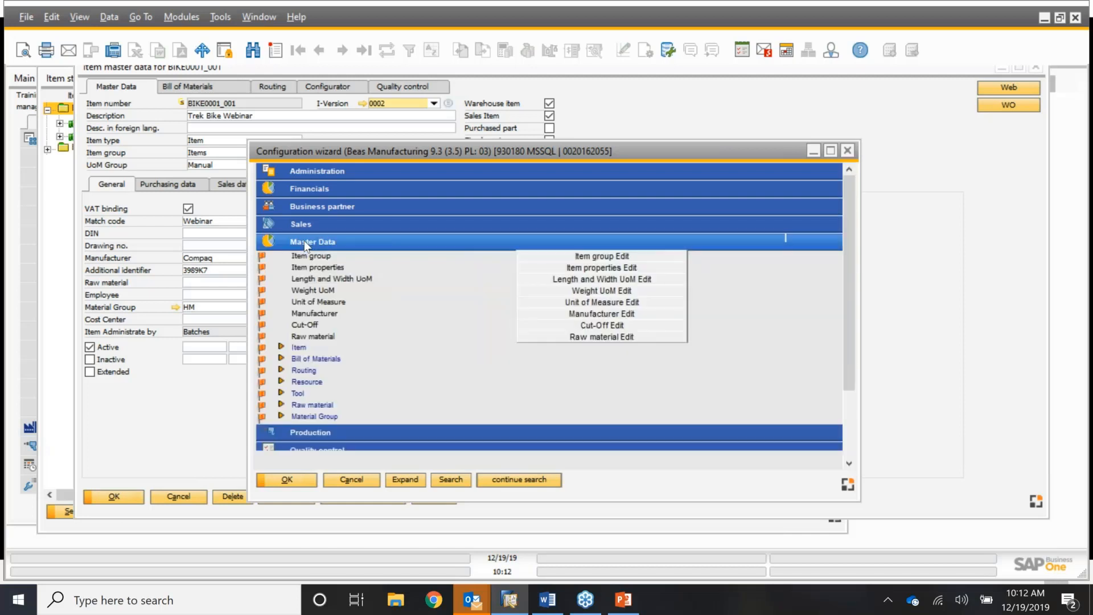
left_click(281, 347)
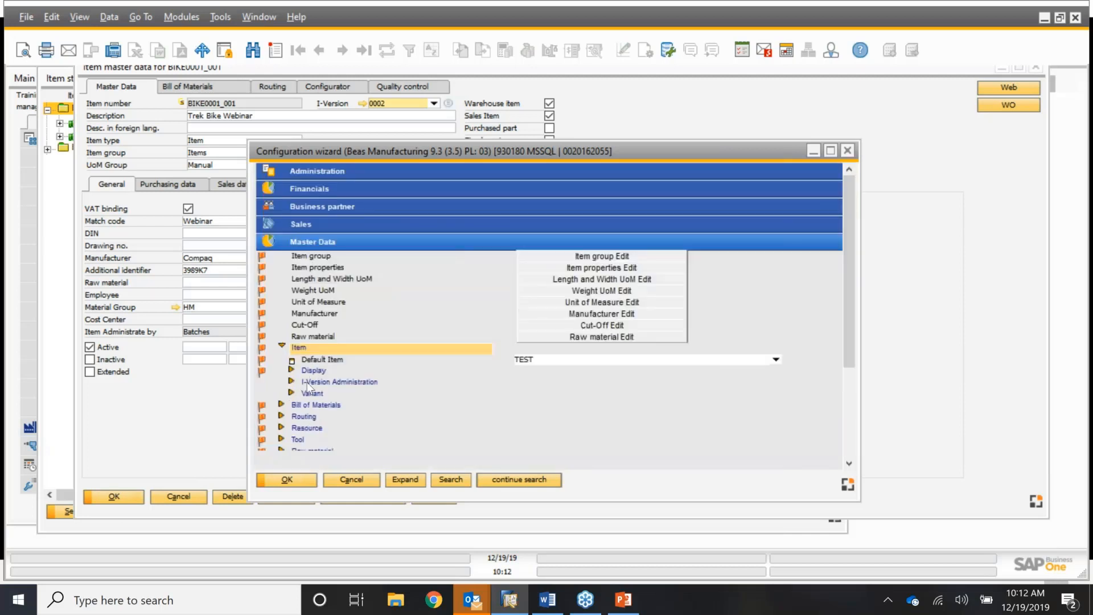
left_click(292, 381)
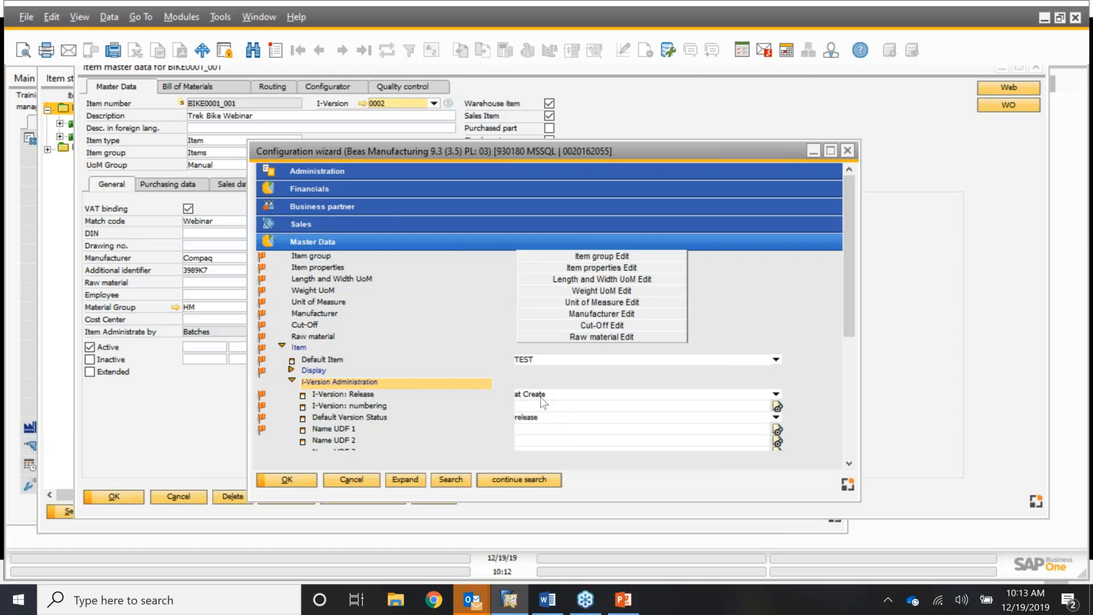
Review the I-Version: Release options, keep "at Create" selected, and close the configuration wizard
left_click(776, 396)
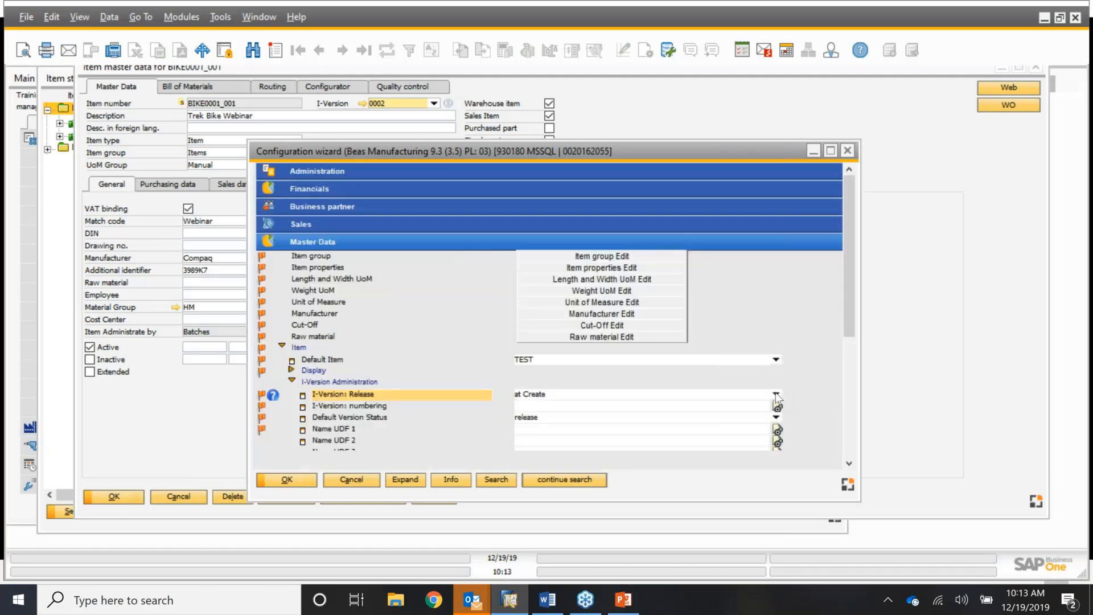
left_click(777, 395)
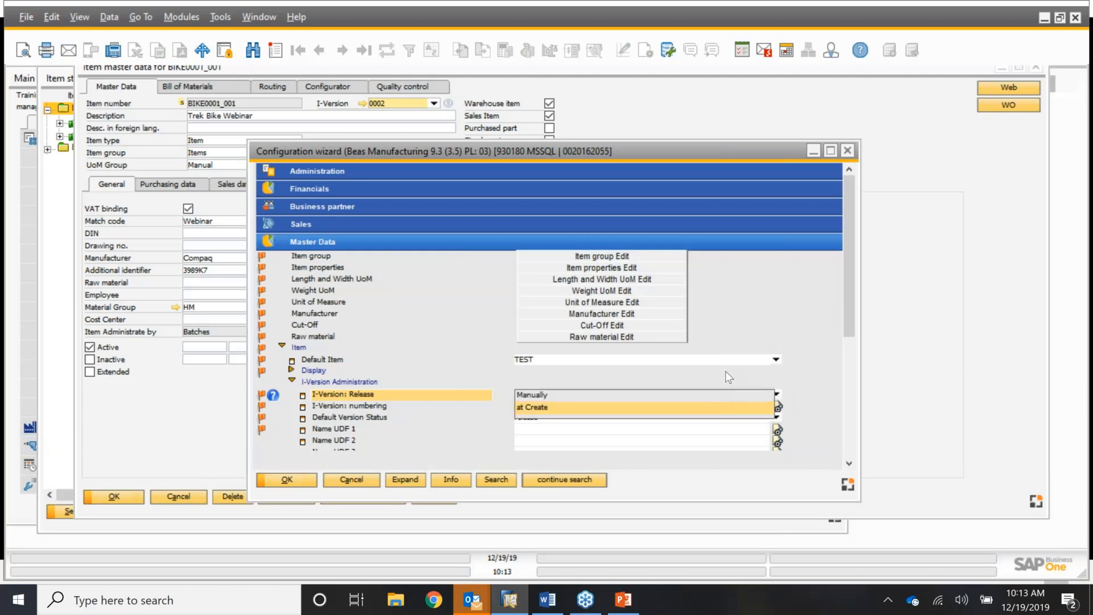
left_click(540, 407)
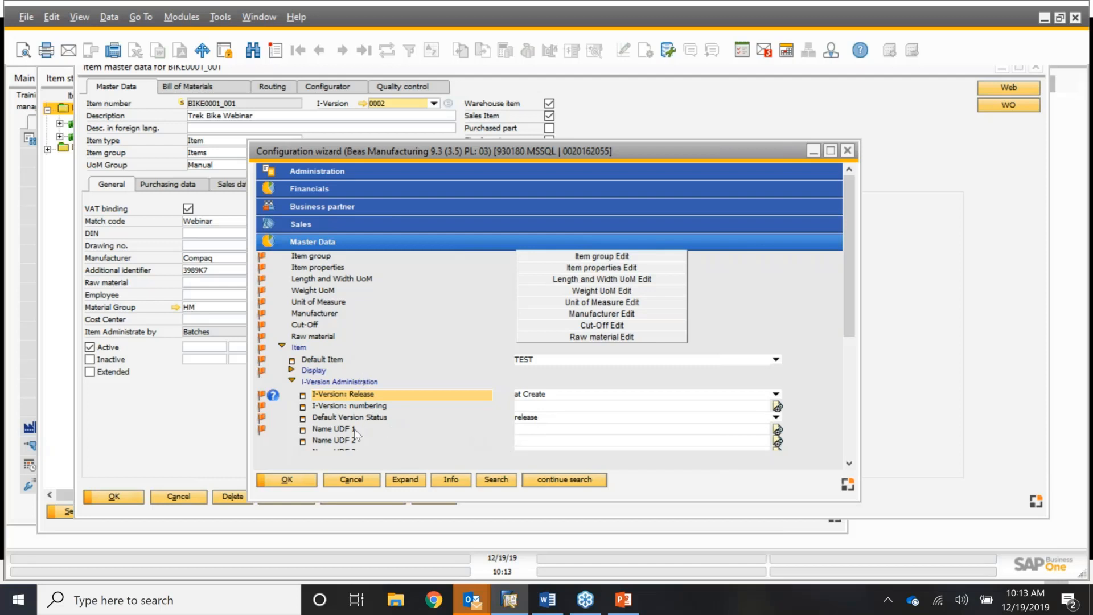
left_click(848, 150)
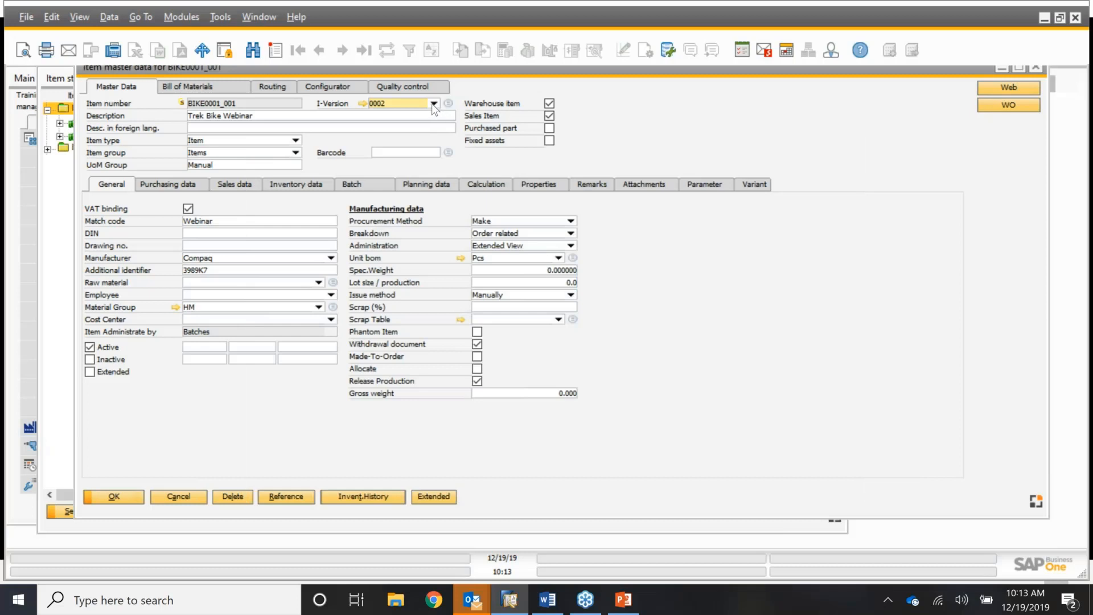
Review the I-Versions available for BIKE0001_001, and open the details of version 0001 from the version list
left_click(434, 104)
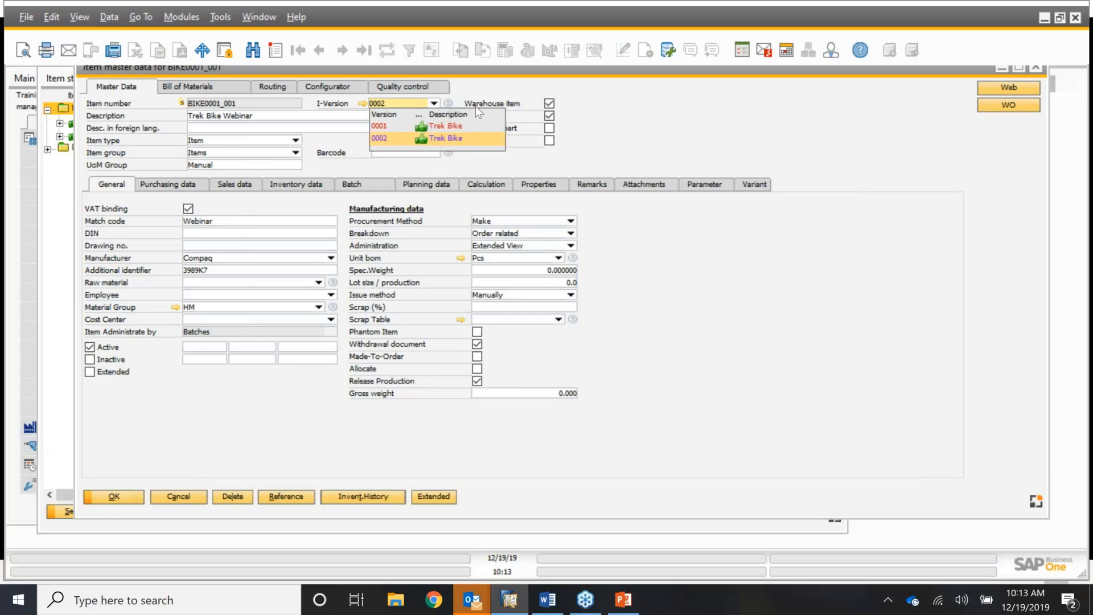
left_click(479, 86)
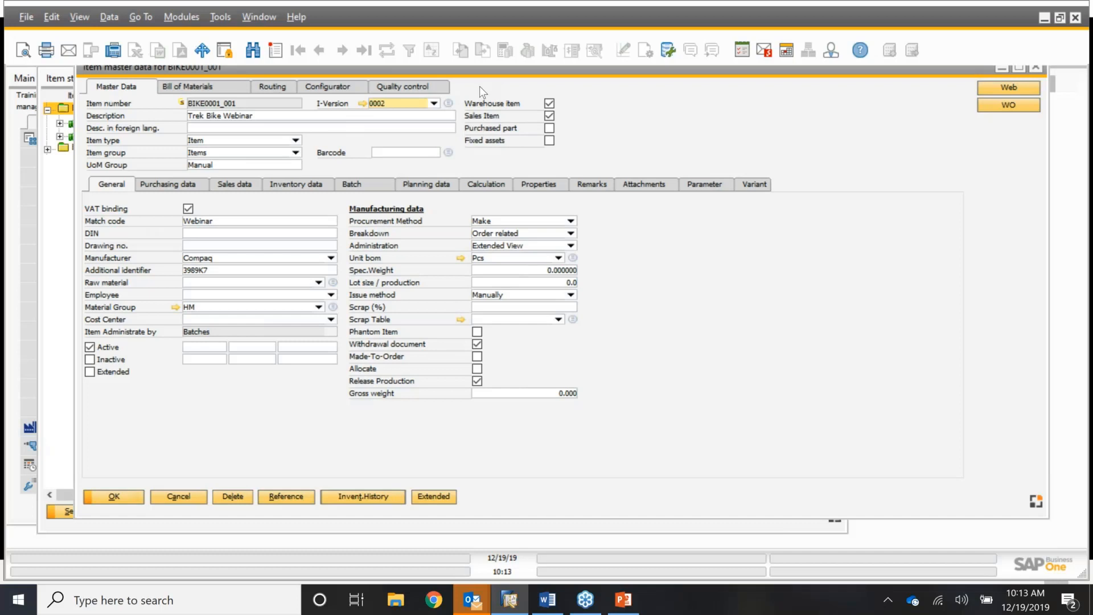
left_click(449, 103)
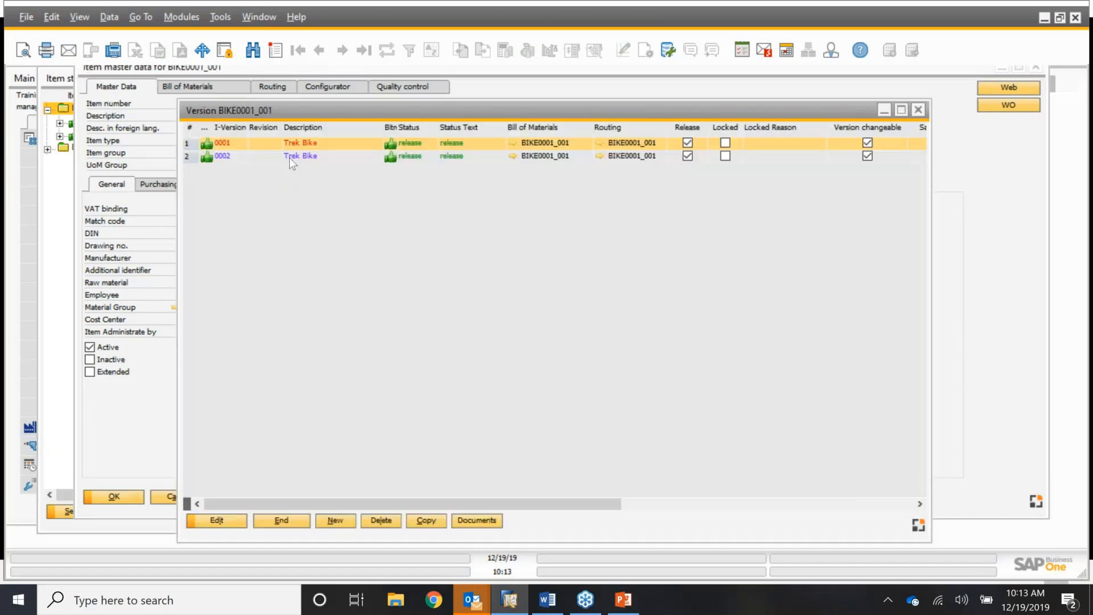
double_click(192, 143)
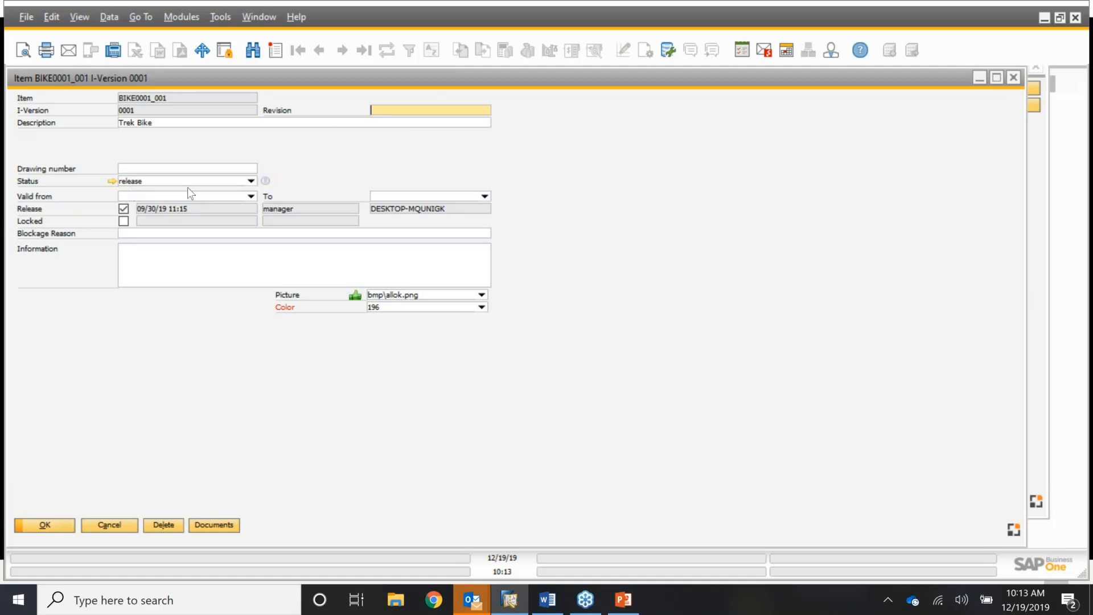
From version 0001's status, open the item version statuses, examine the construction status settings and close them without saving
left_click(265, 181)
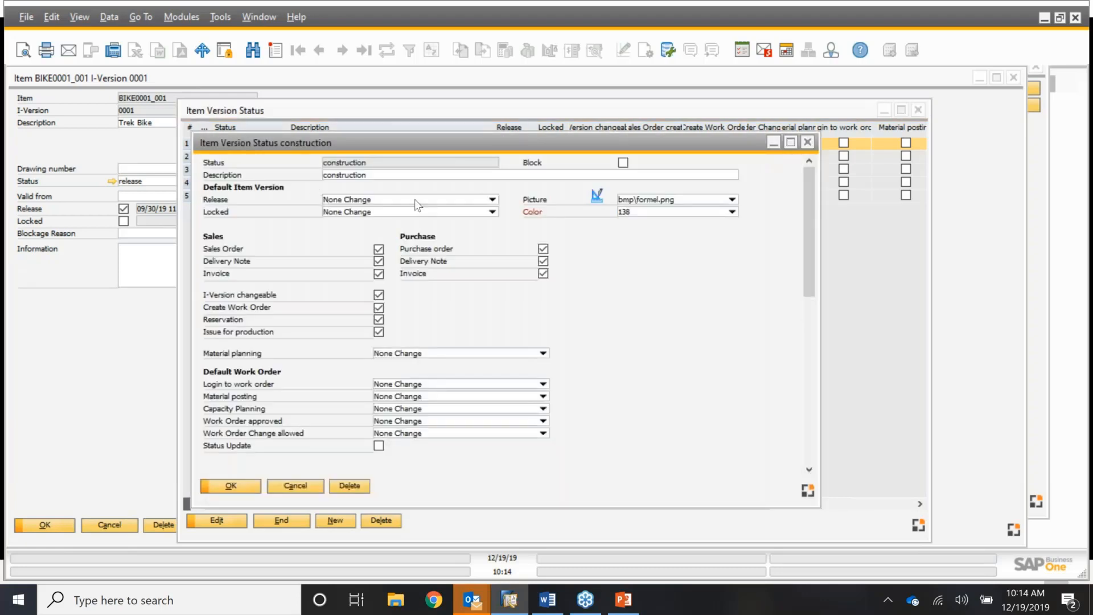
left_click_drag(437, 147, 402, 97)
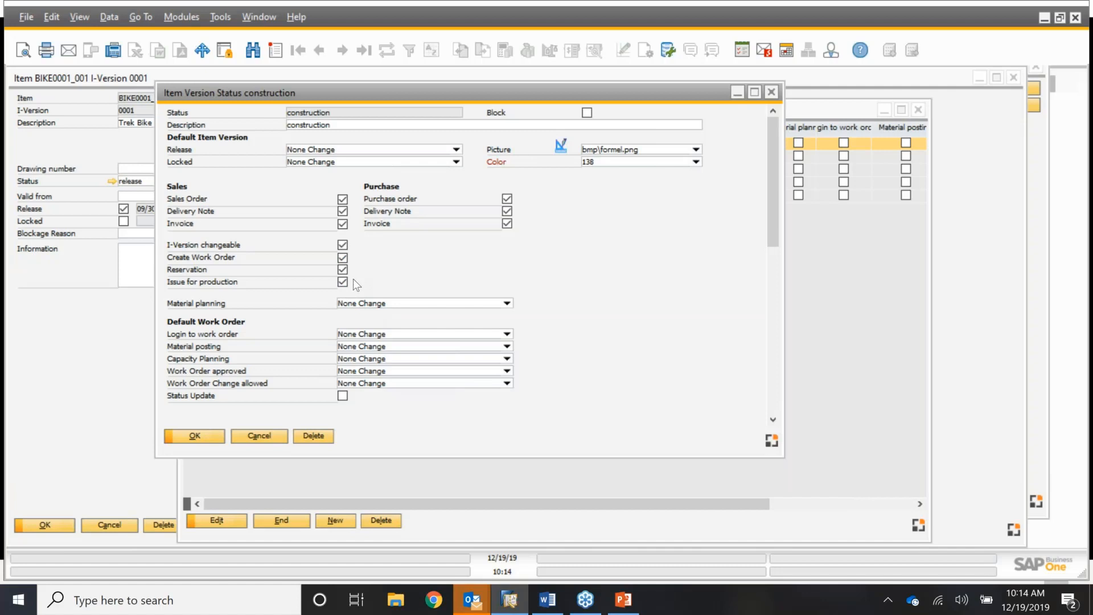
scroll(258, 346, "down", 3)
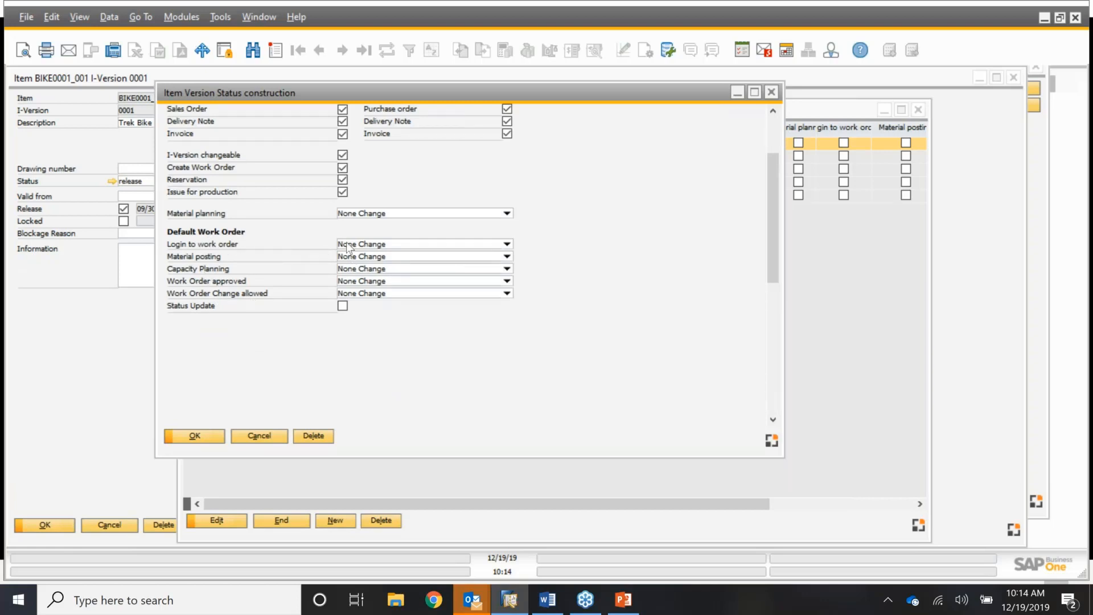
scroll(343, 229, "up", 3)
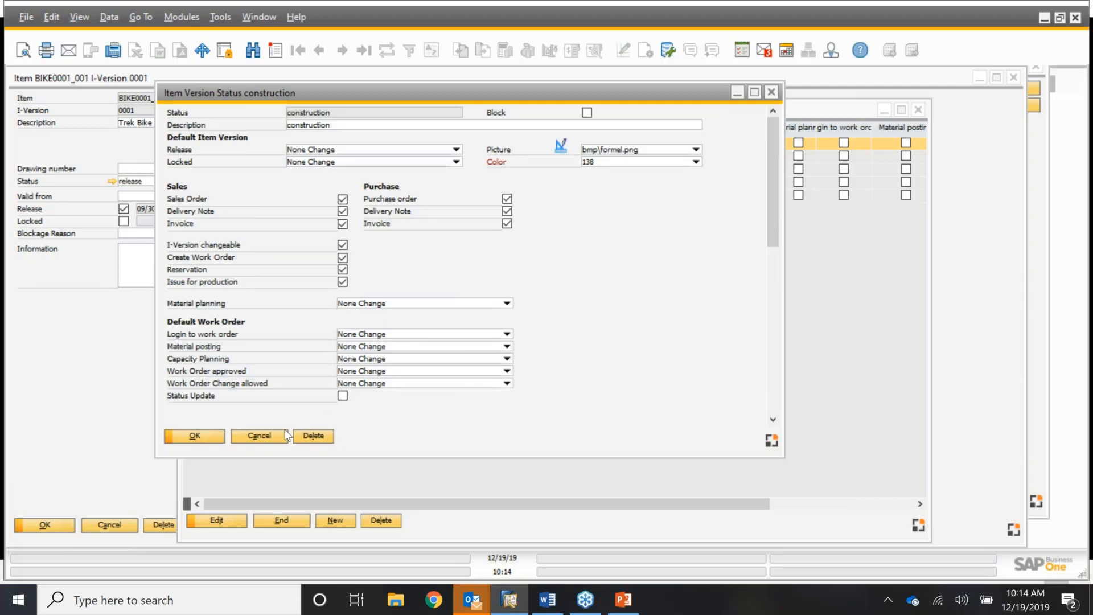
left_click(267, 439)
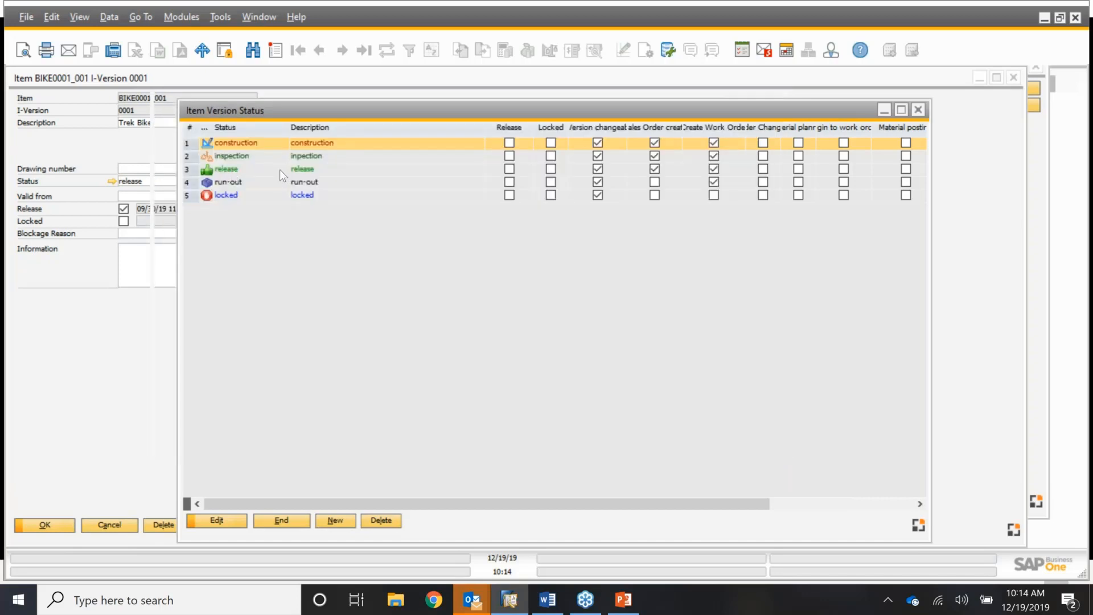
Examine the settings of the release item version status and close them without saving
left_click(190, 169)
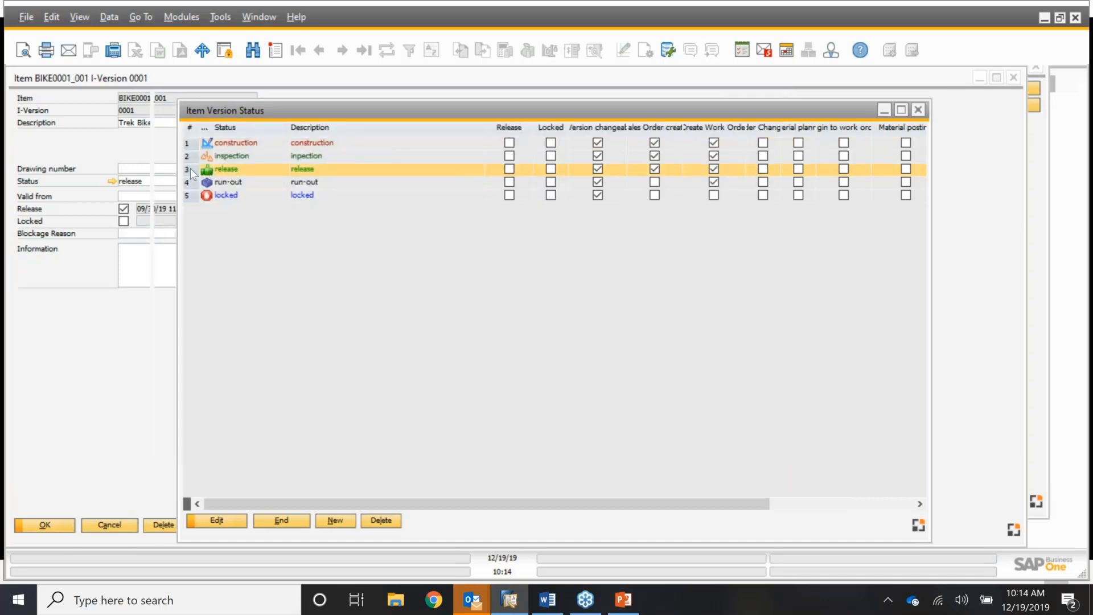
double_click(191, 169)
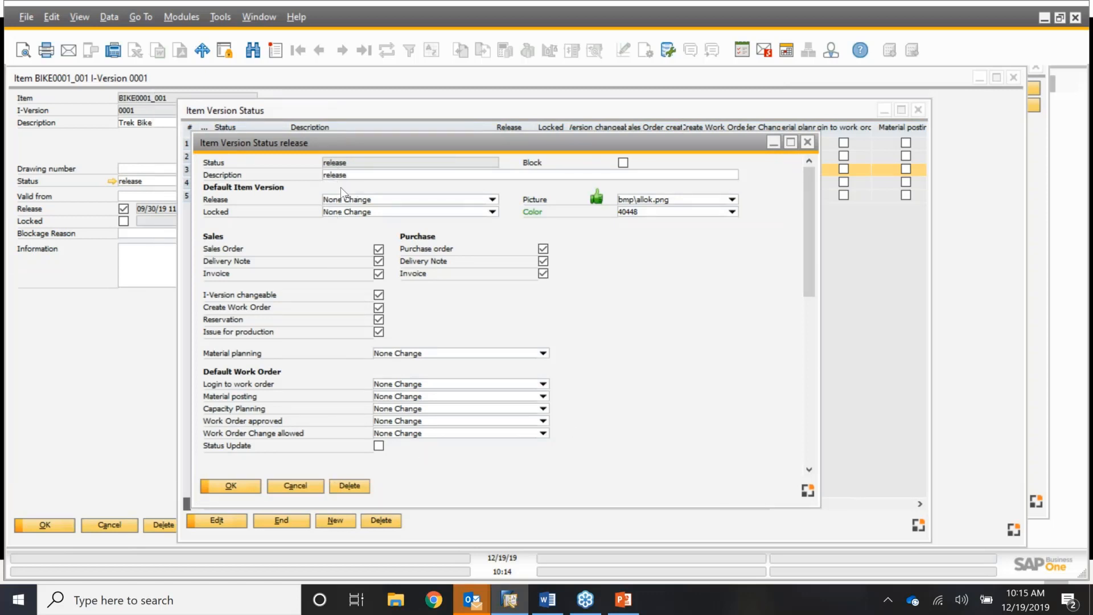
left_click(306, 486)
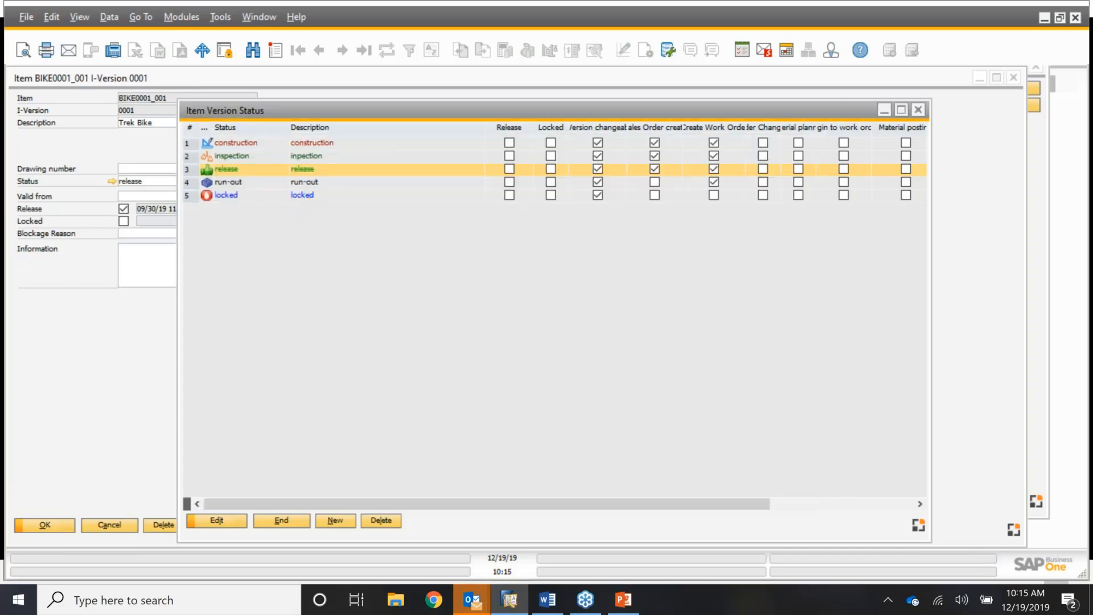
Examine the sales order and work order settings of the run-out status, cancel them, and return to the BIKE0001_001 version list
left_click(272, 185)
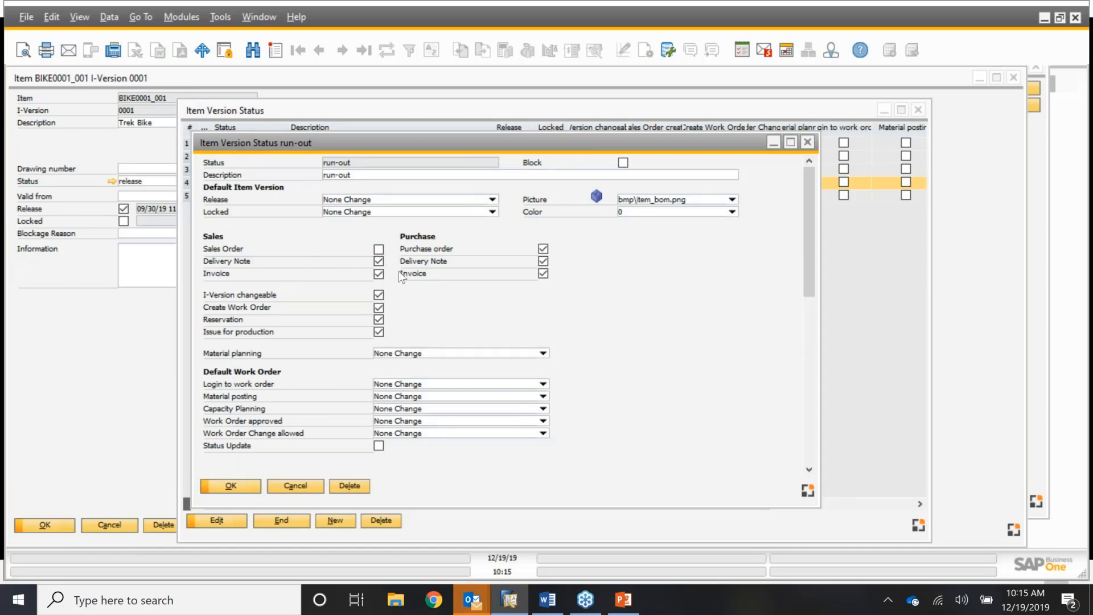
left_click(379, 249)
left_click(378, 308)
left_click(338, 423)
left_click(299, 487)
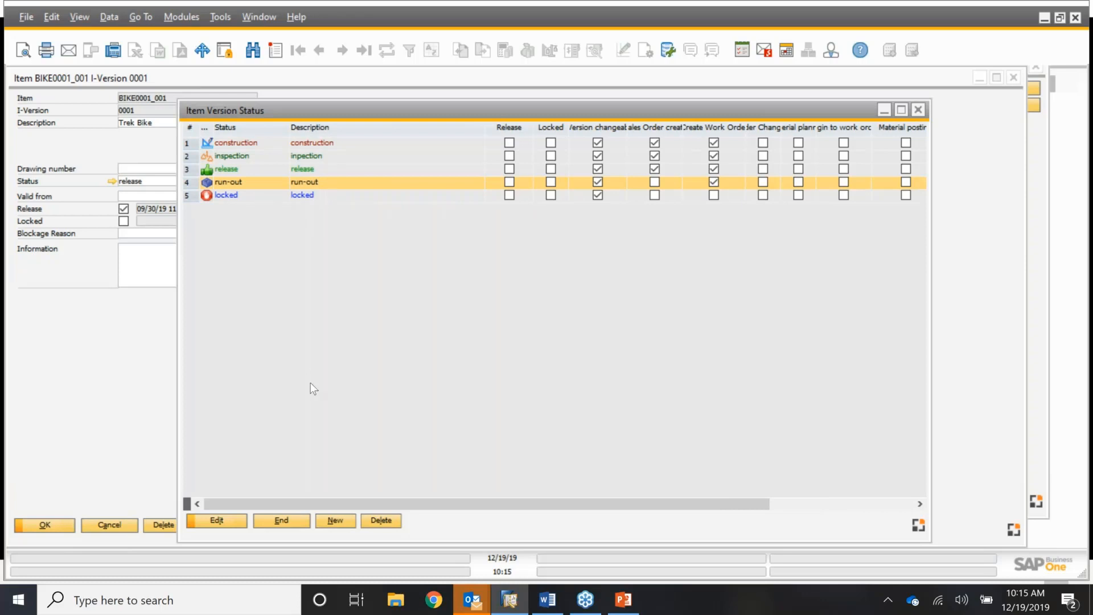
left_click(282, 521)
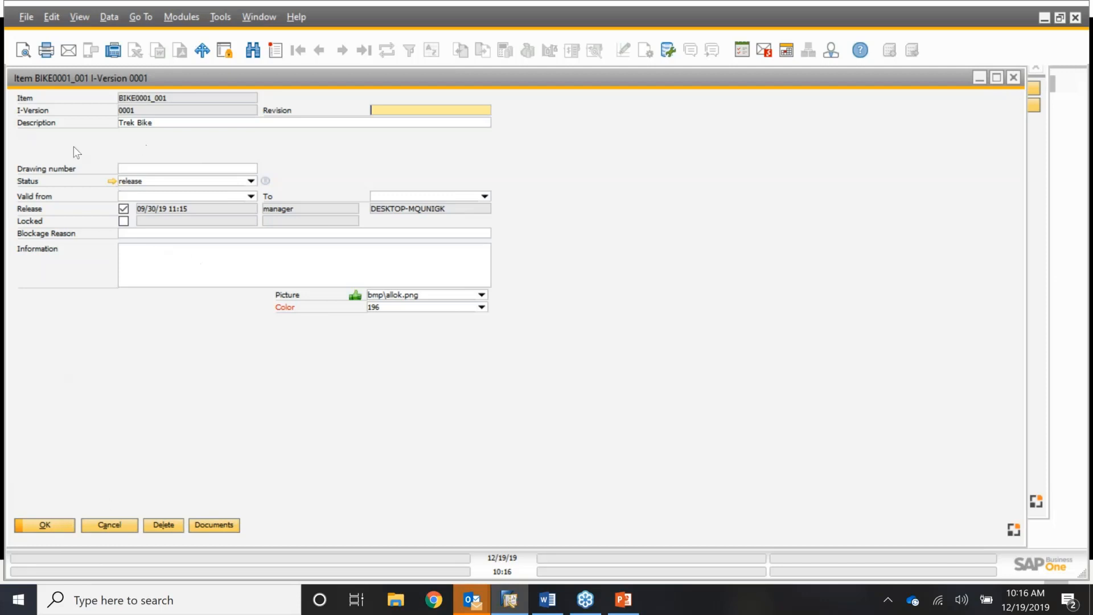
left_click(57, 521)
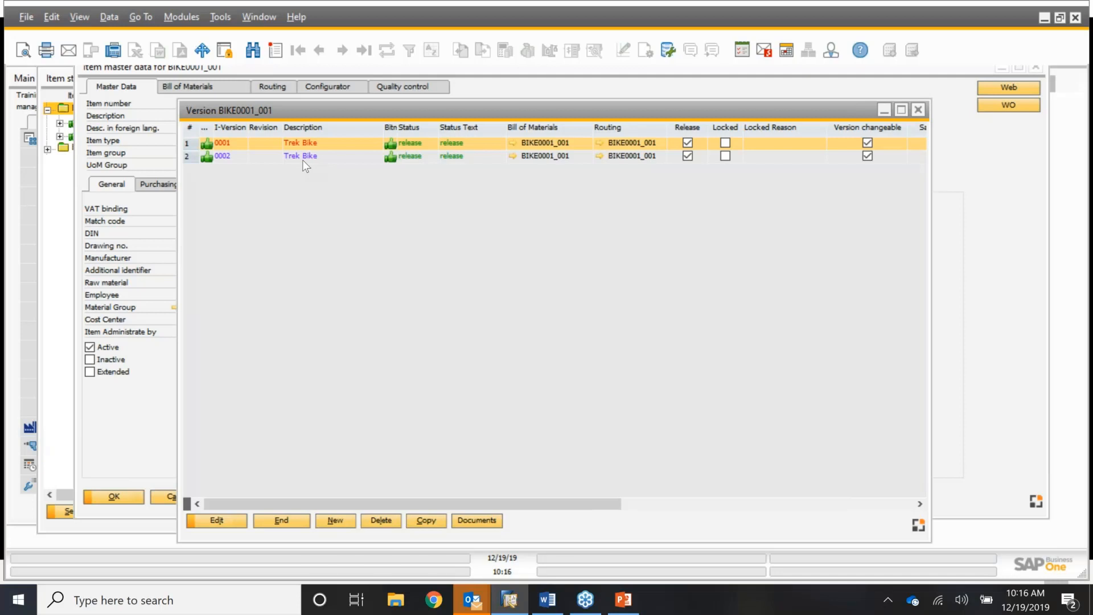
Leave the version list, and restrict bill of materials position 10 (BFRAME) to I-Version Range 0001, saving the change
left_click(296, 521)
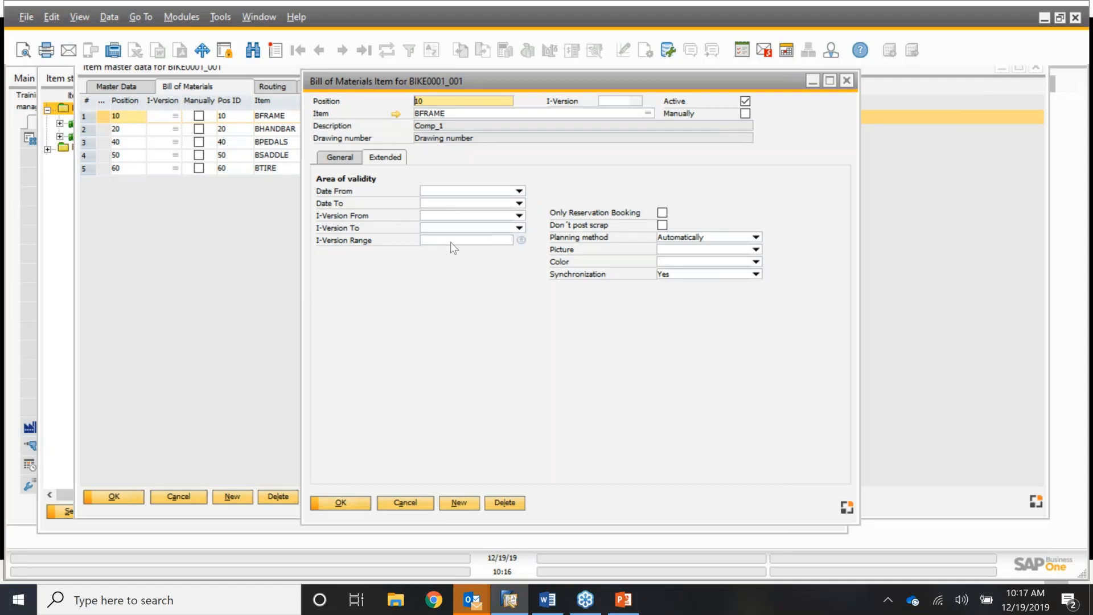
left_click(520, 216)
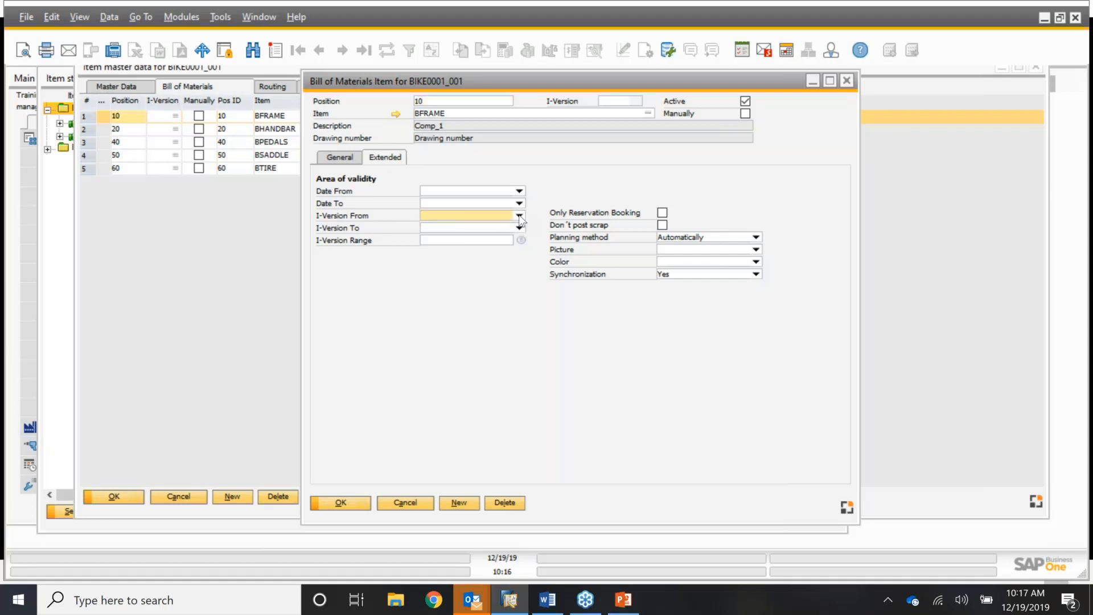
left_click(547, 204)
left_click(471, 240)
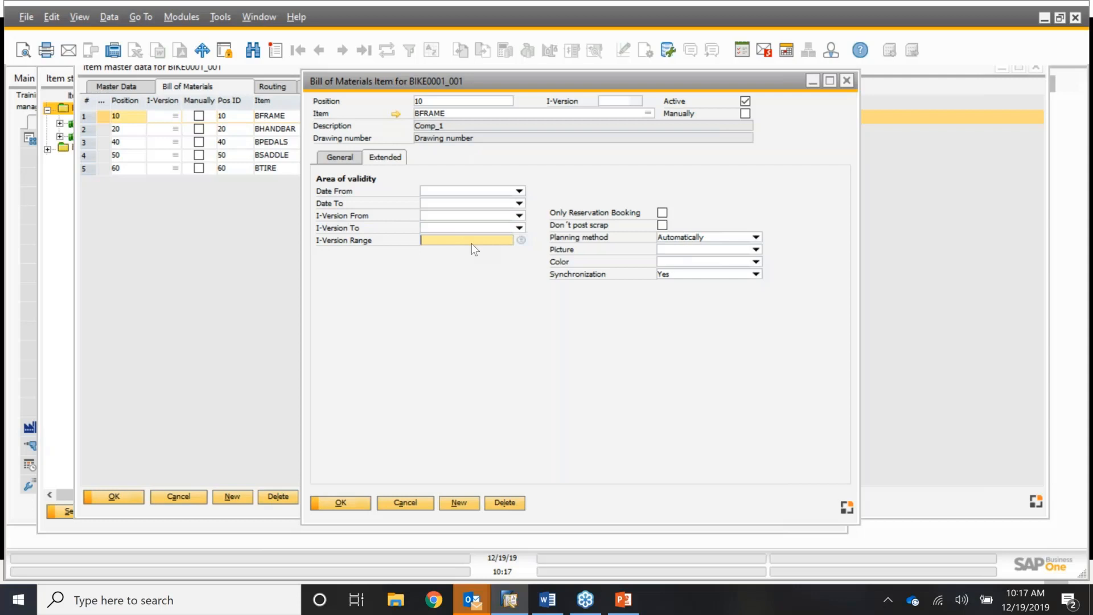
left_click(466, 241)
left_click(521, 241)
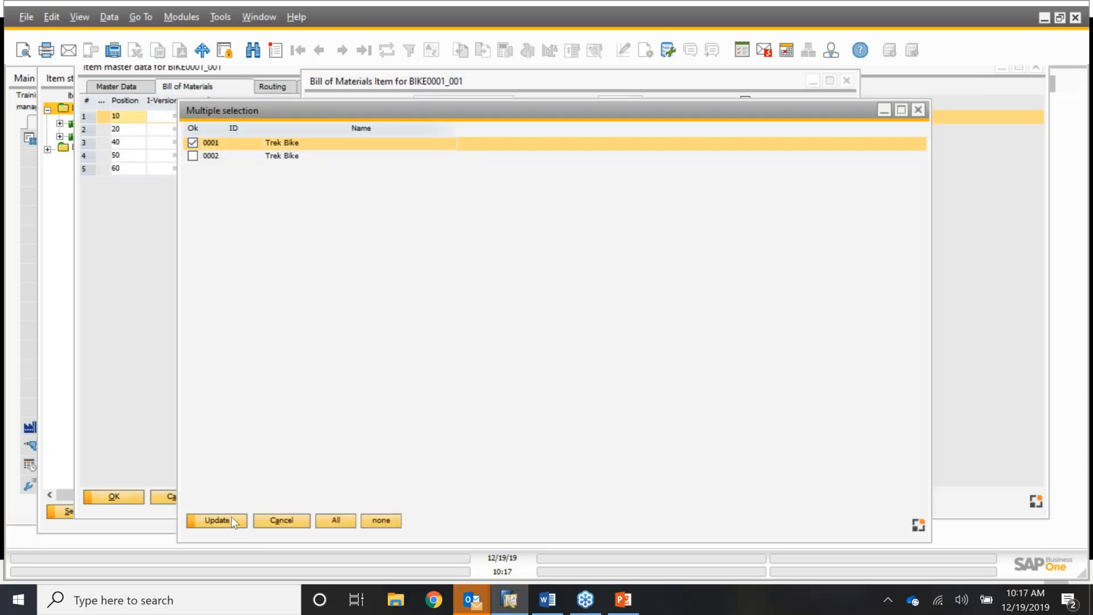
left_click(230, 520)
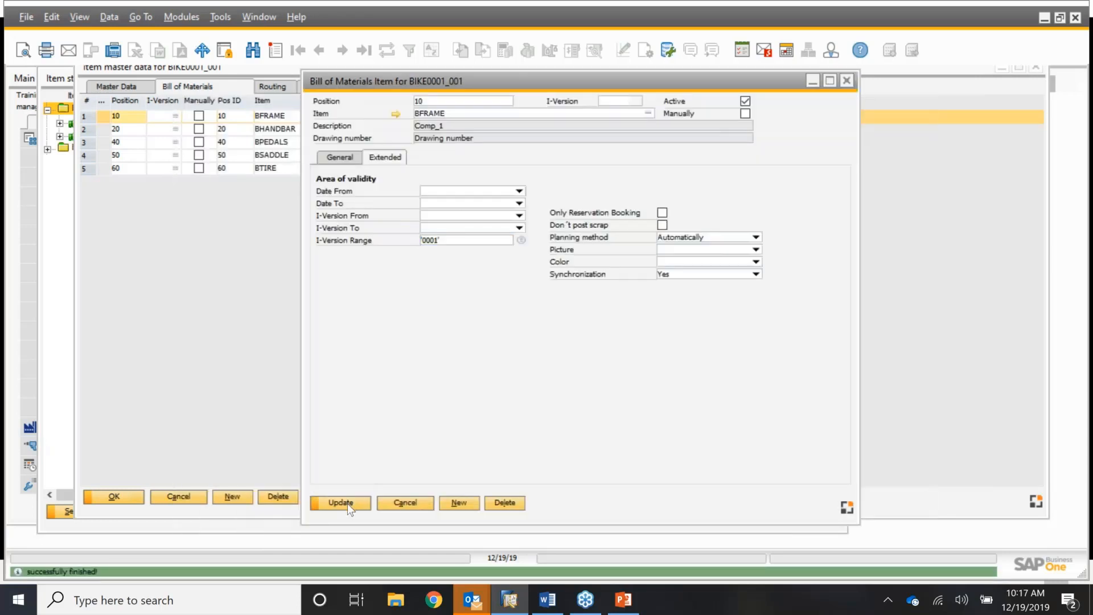
left_click(347, 504)
left_click(354, 504)
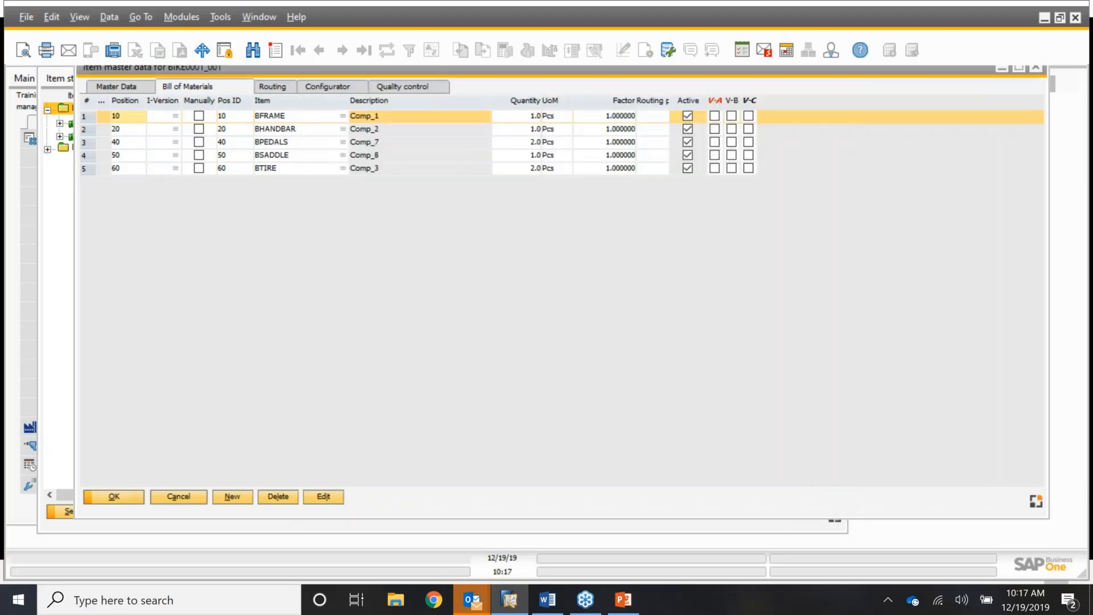
Restrict bill of materials position 20 (BHANDBAR) to I-Version Range 0002 and save the position
left_click(87, 128)
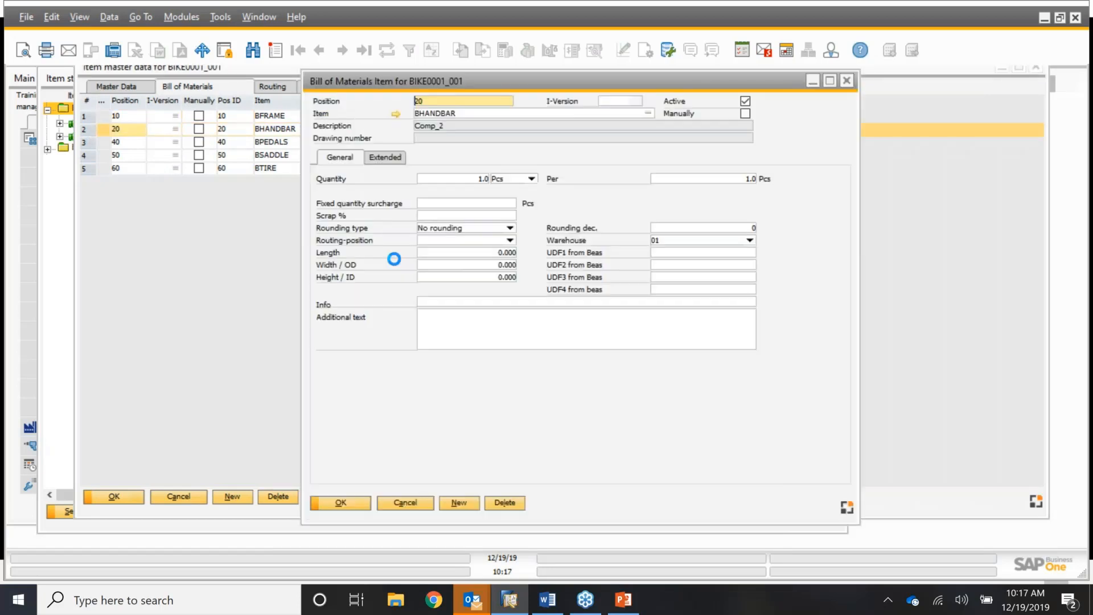
left_click(386, 158)
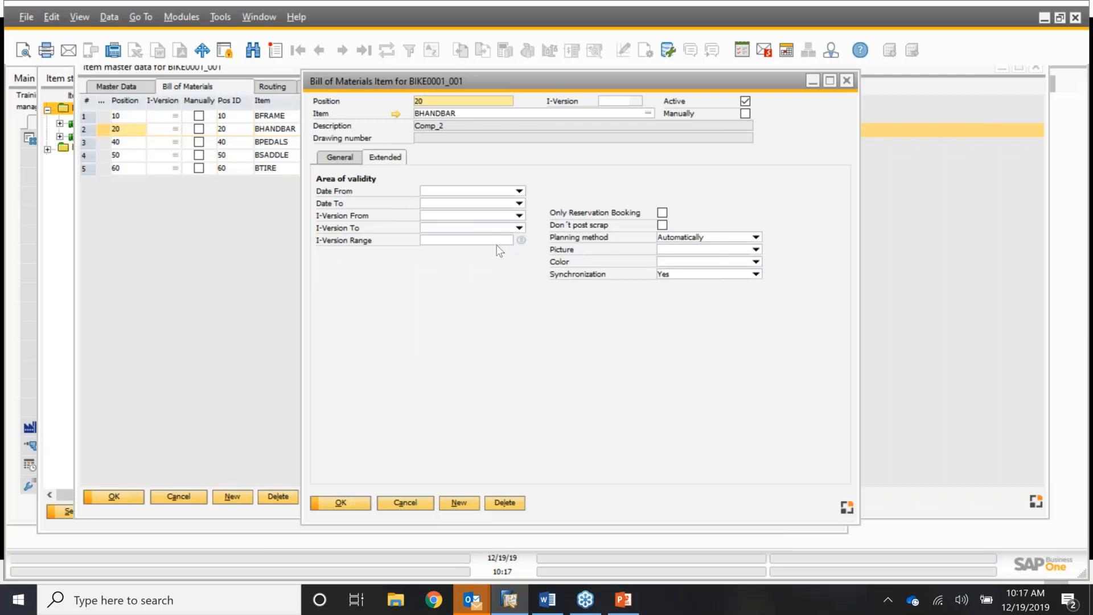
left_click(467, 240)
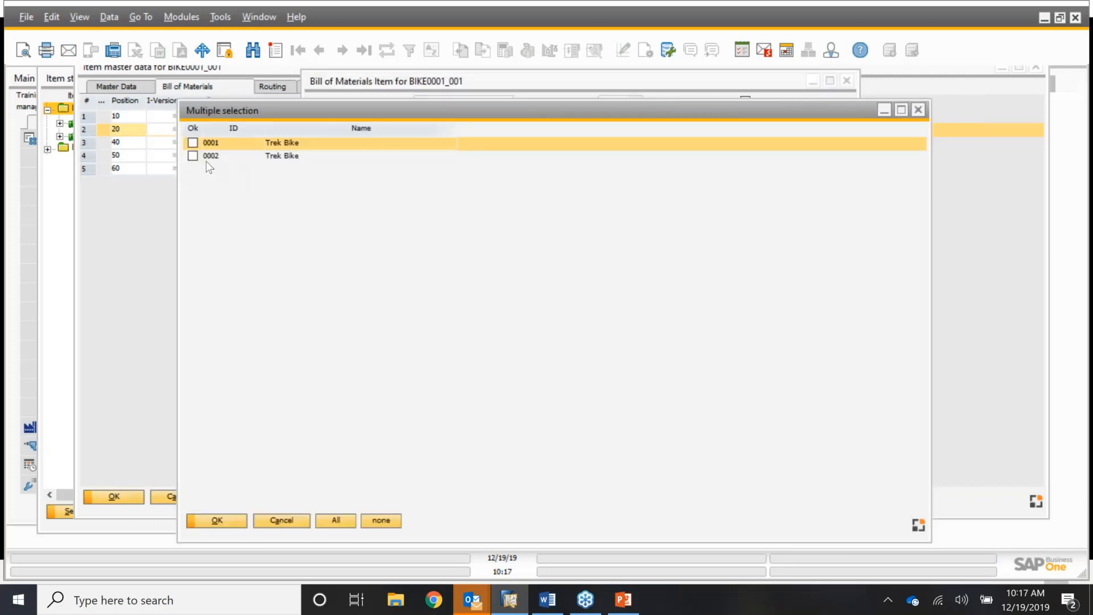
left_click(193, 155)
left_click(218, 520)
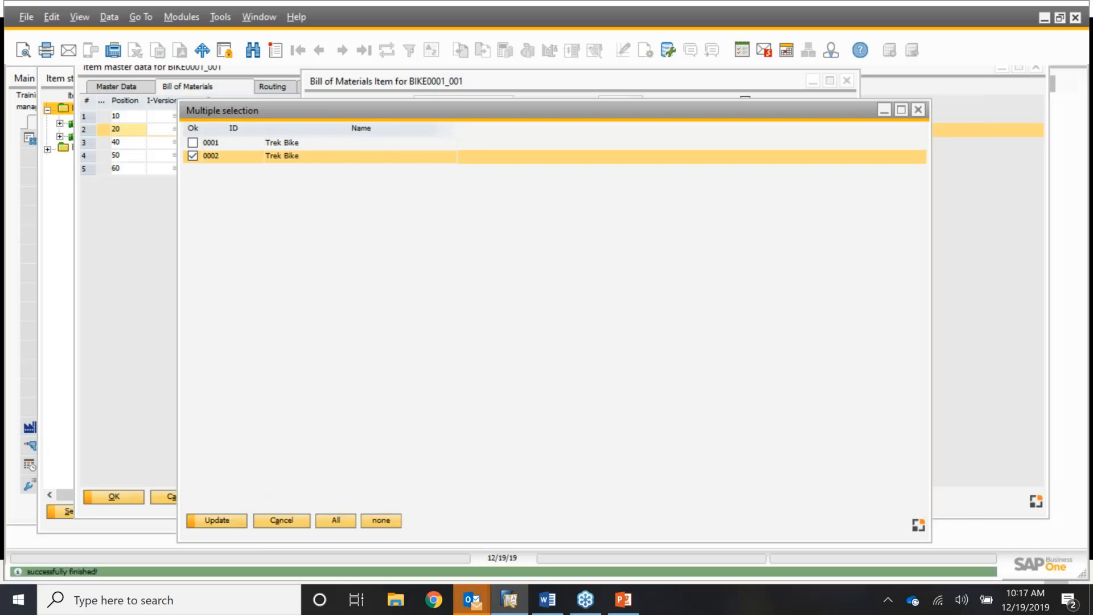
left_click(353, 508)
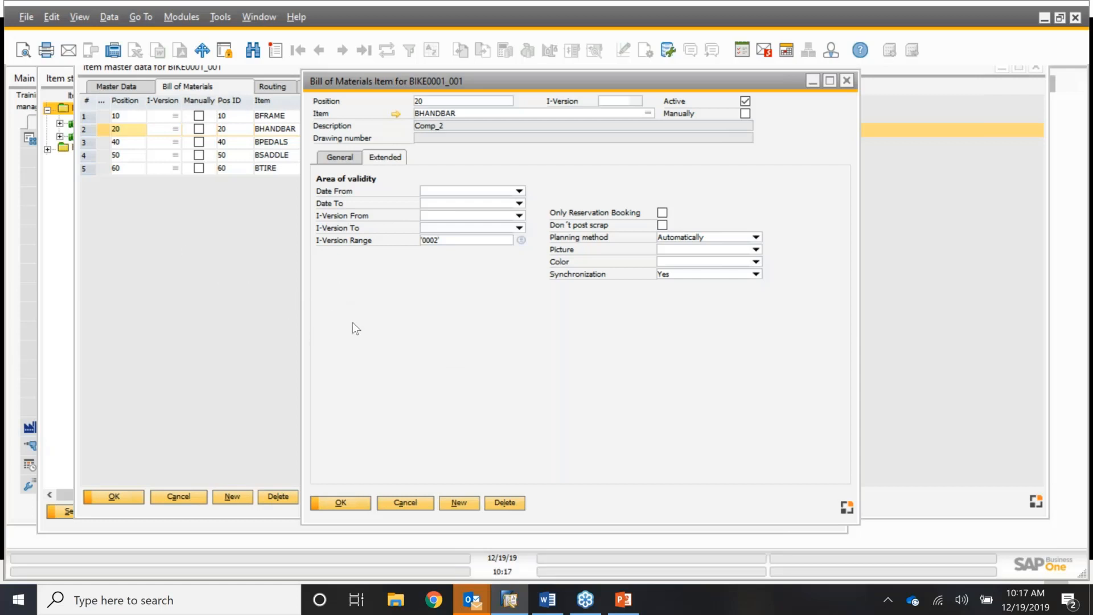
left_click(342, 504)
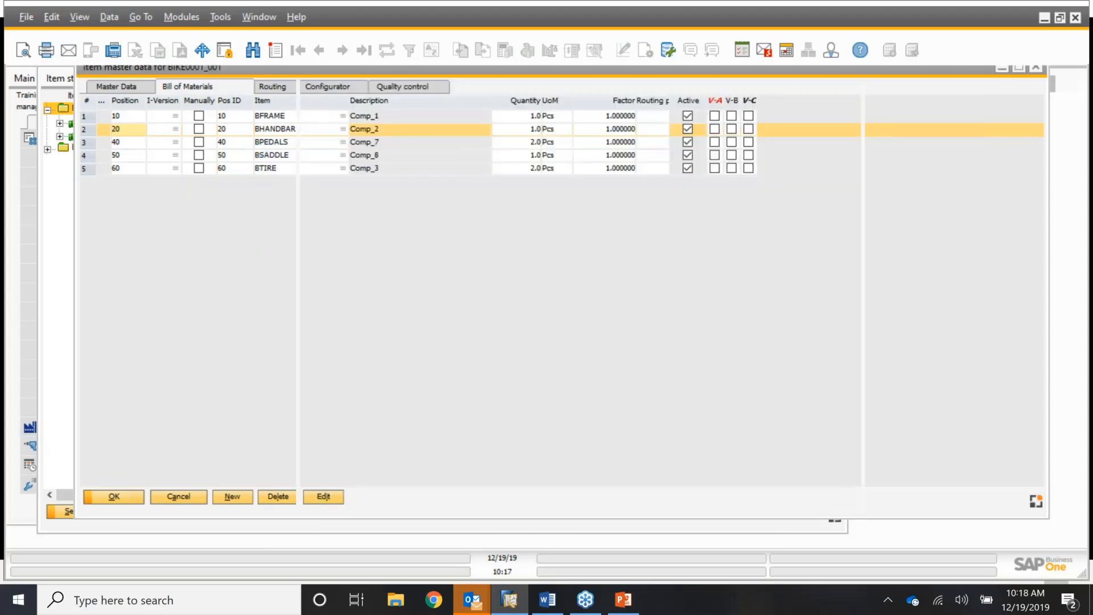
In the routing of BIKE0001_001, restrict operation 10 (Assembling) to I-Version Range 0001 and save it
left_click(273, 87)
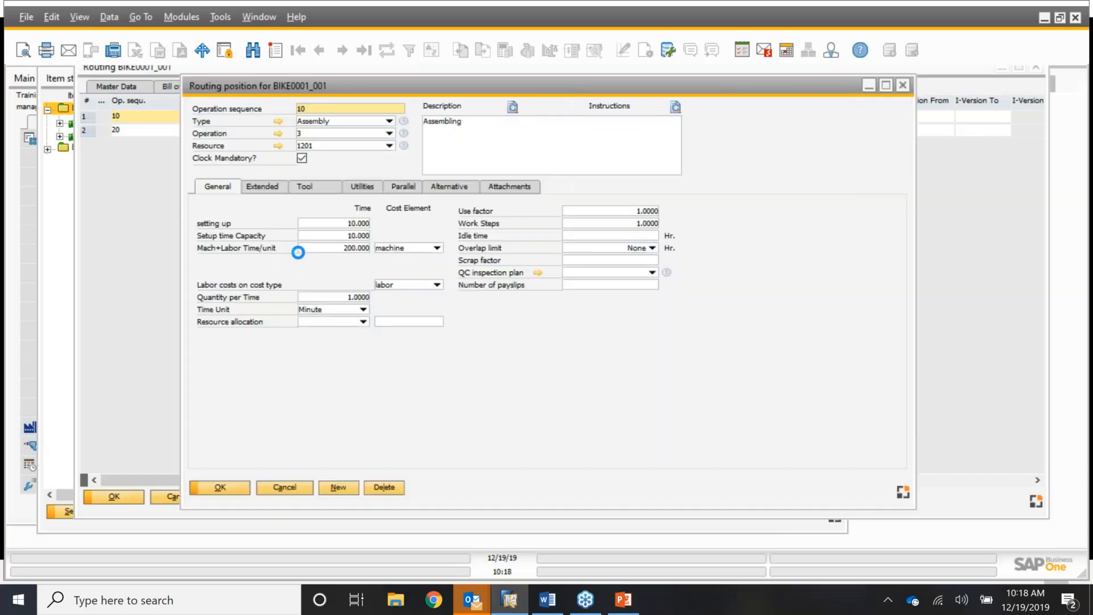
left_click(271, 189)
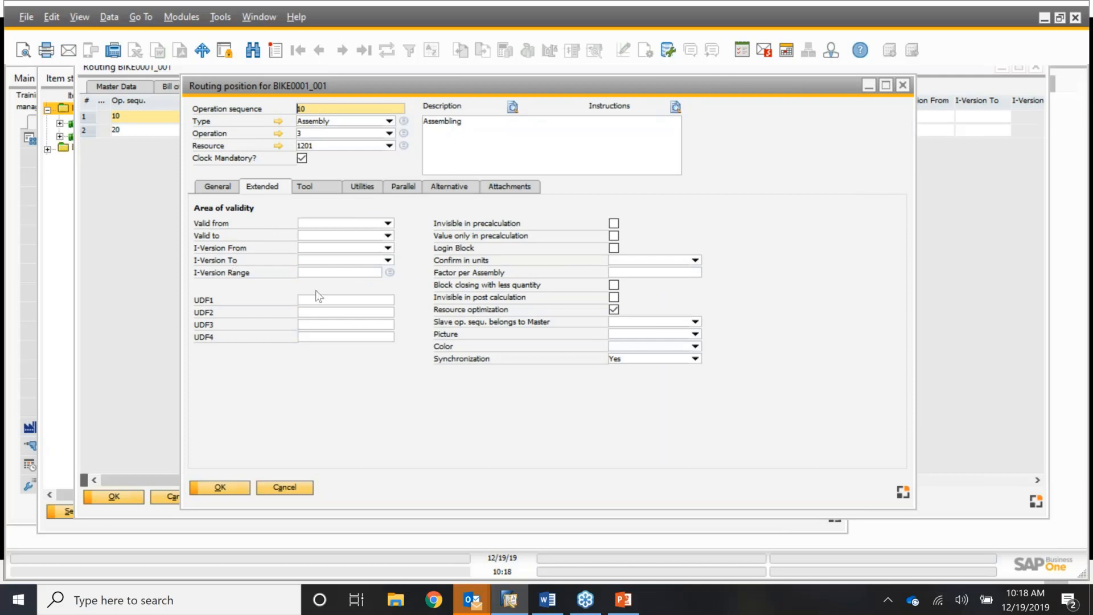
left_click(390, 272)
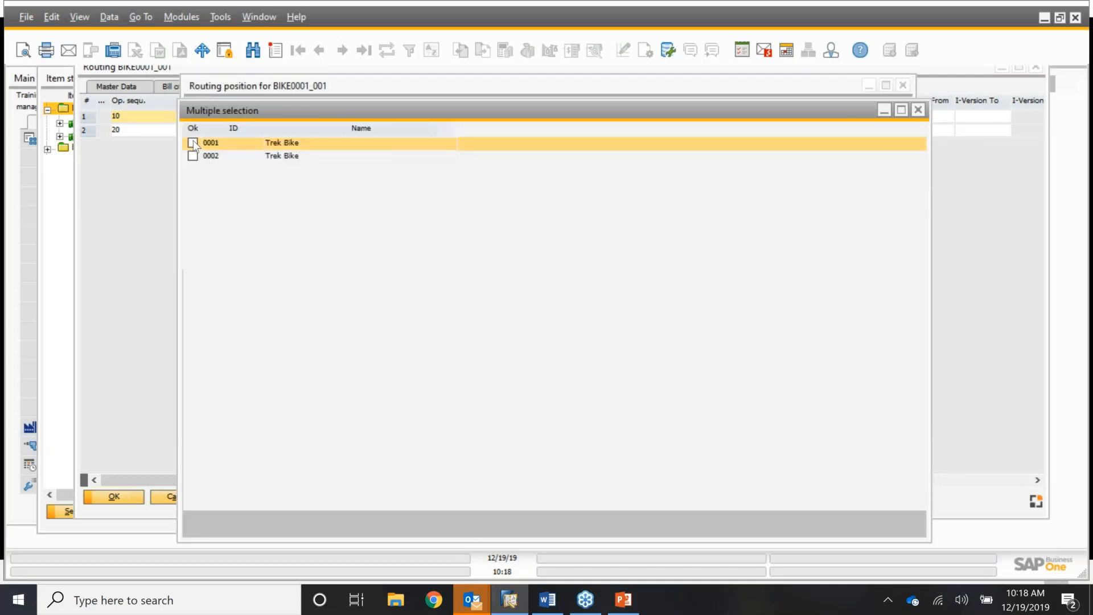
left_click(194, 143)
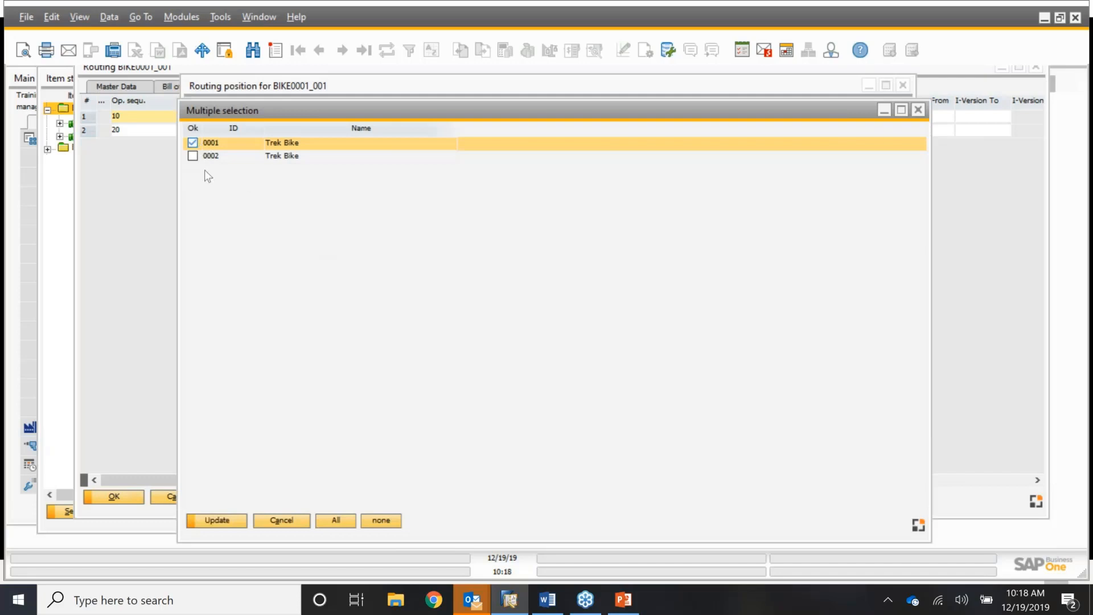
left_click(224, 521)
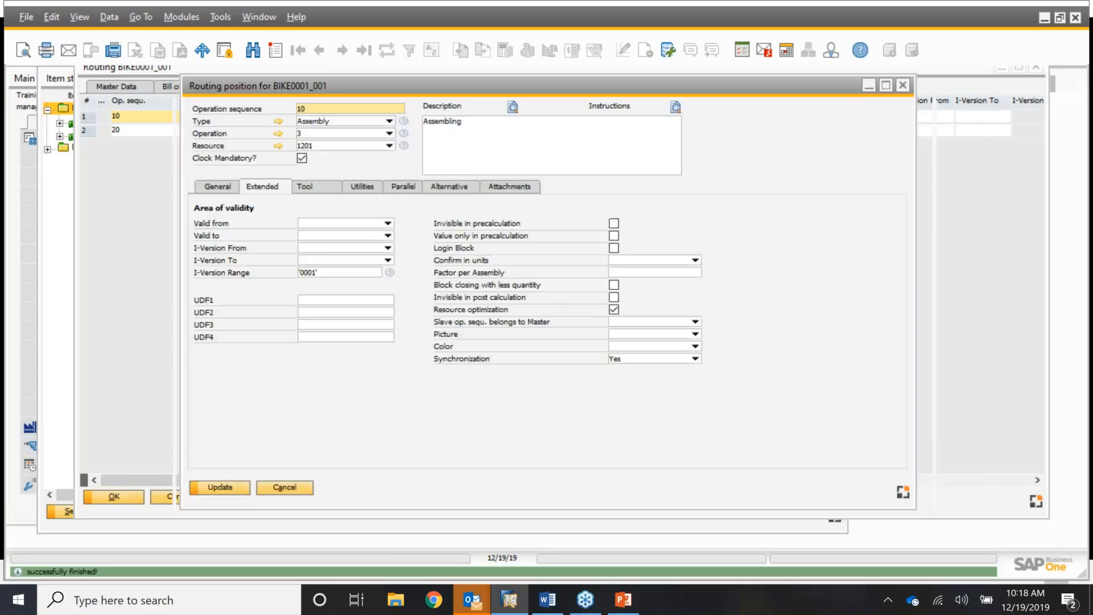
left_click(231, 493)
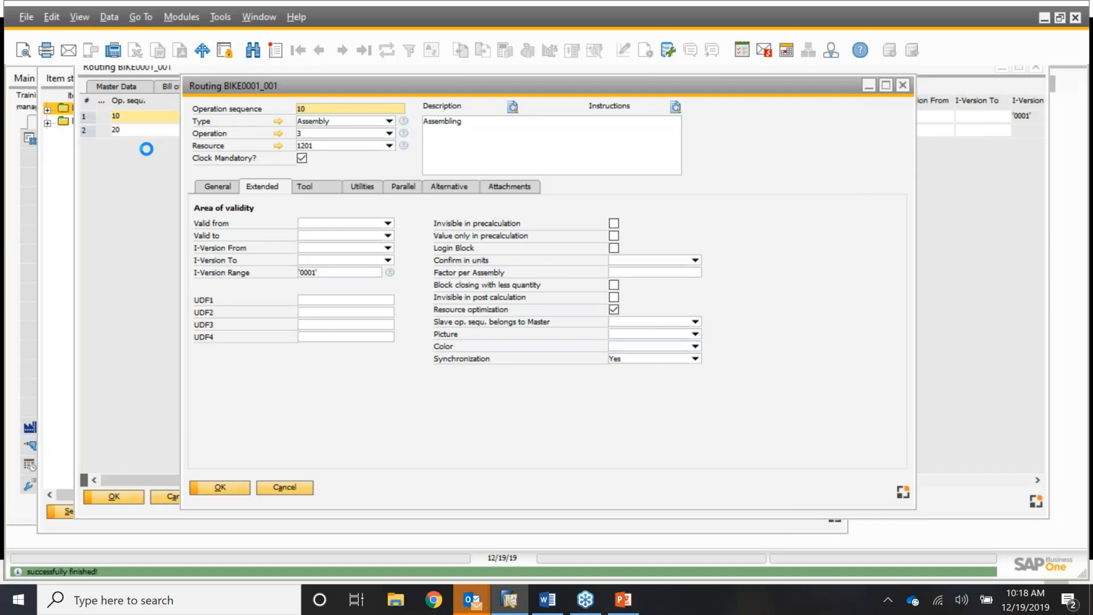
left_click(219, 487)
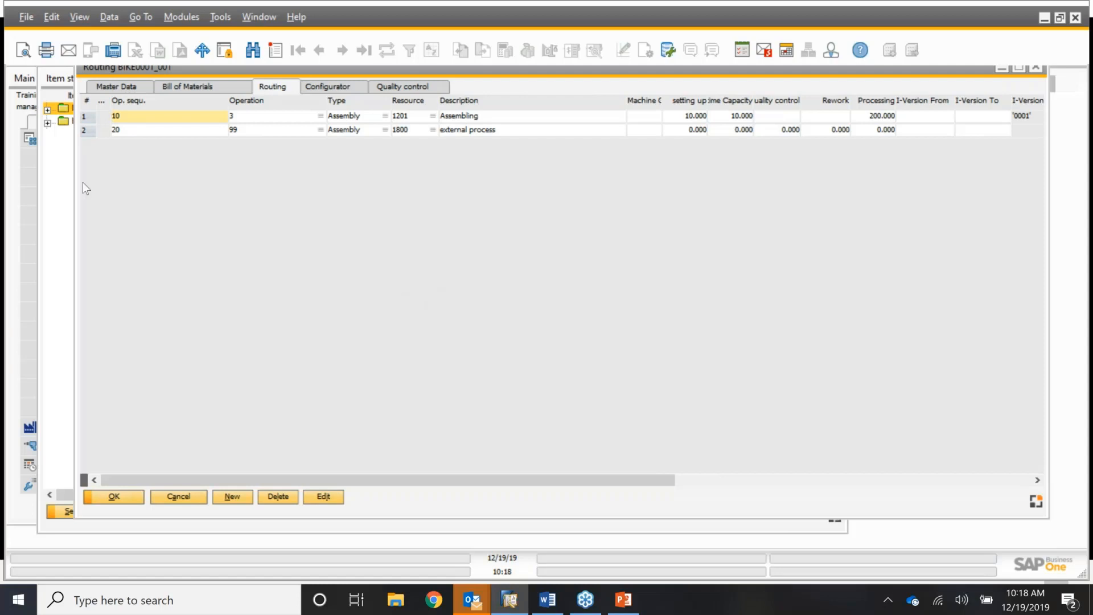
Restrict routing operation 20 (external process) to I-Version Range 0002, save it, and confirm the item's data to return to the item structure
left_click(85, 131)
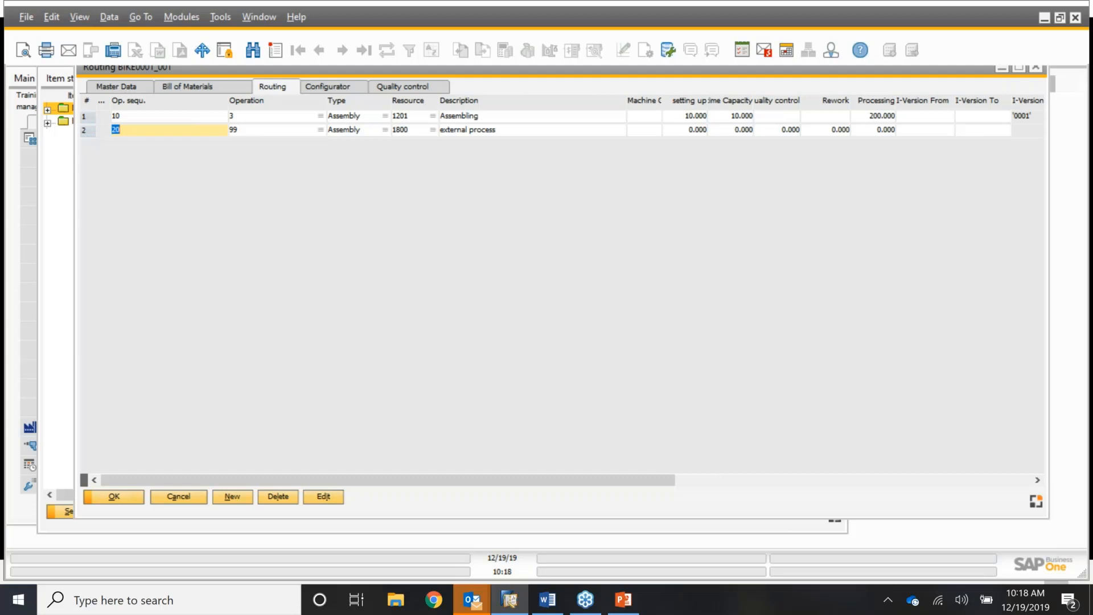
double_click(84, 130)
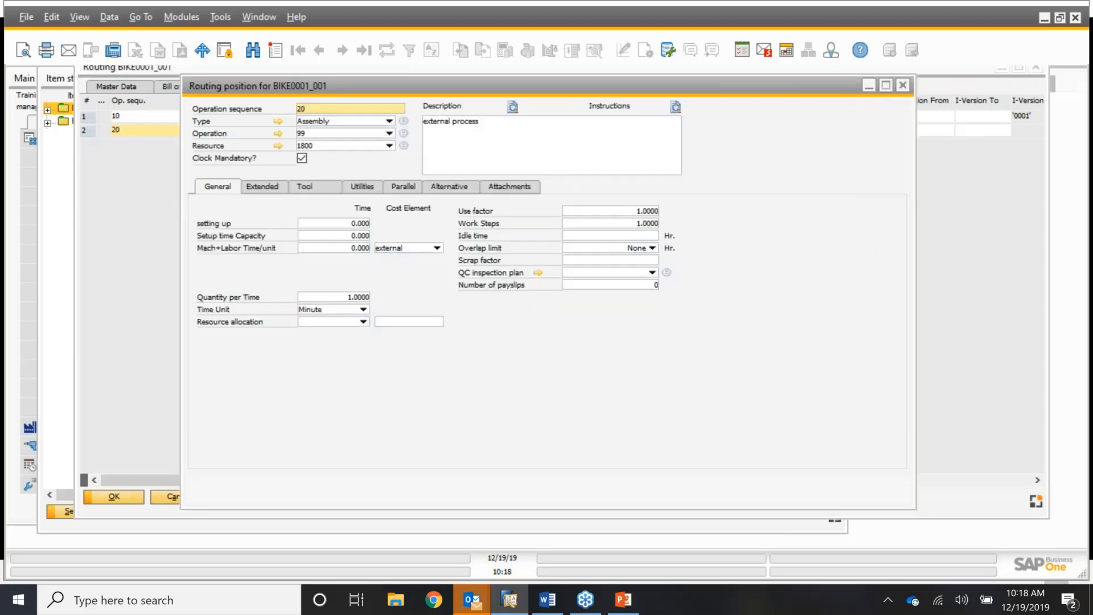
left_click(275, 186)
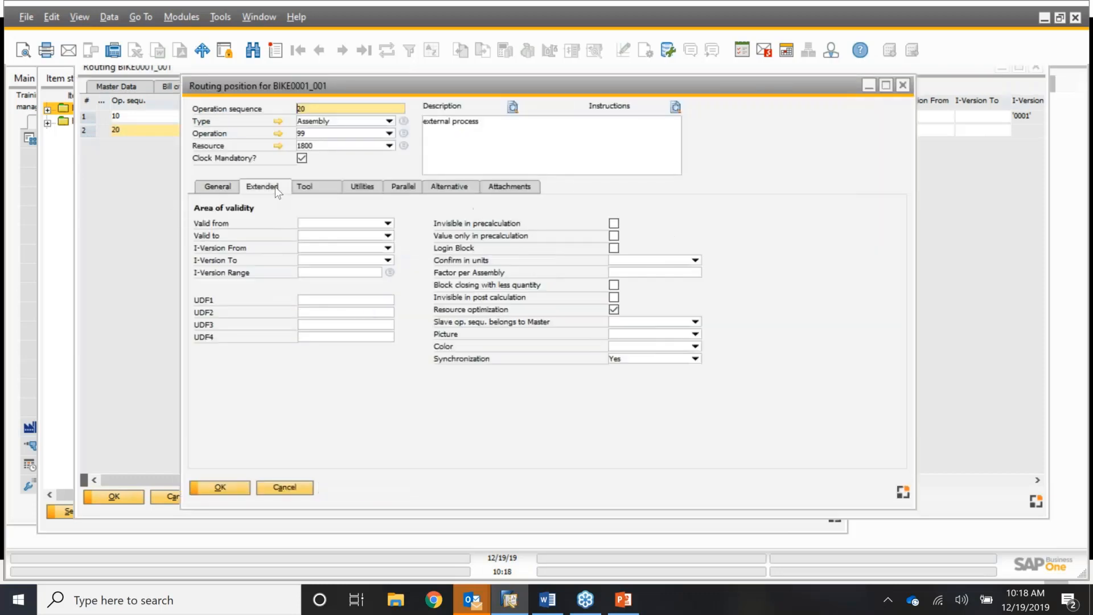
left_click(381, 272)
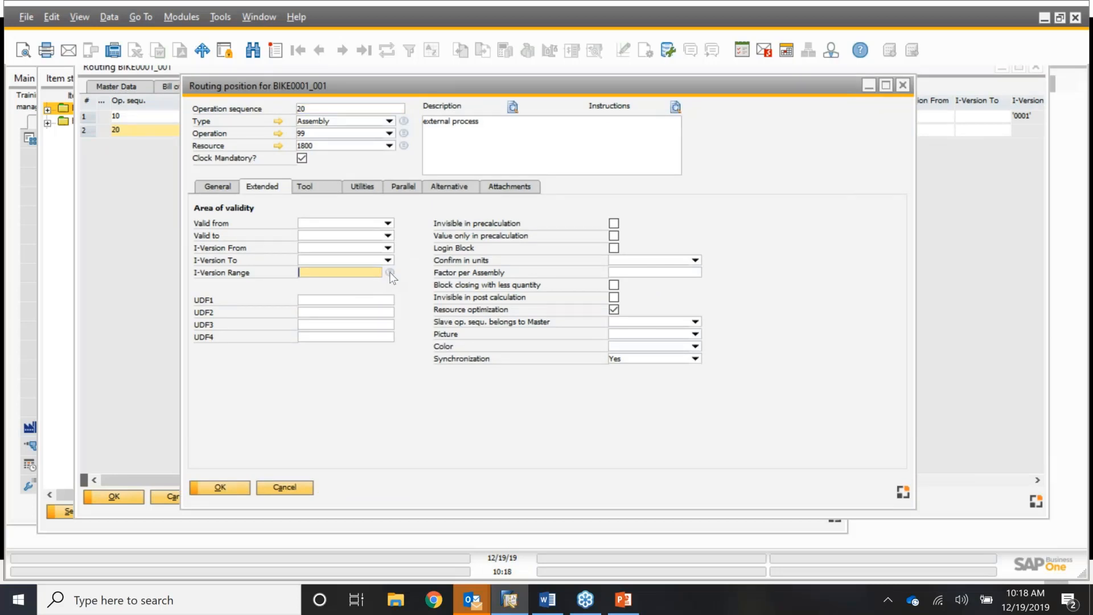
left_click(390, 272)
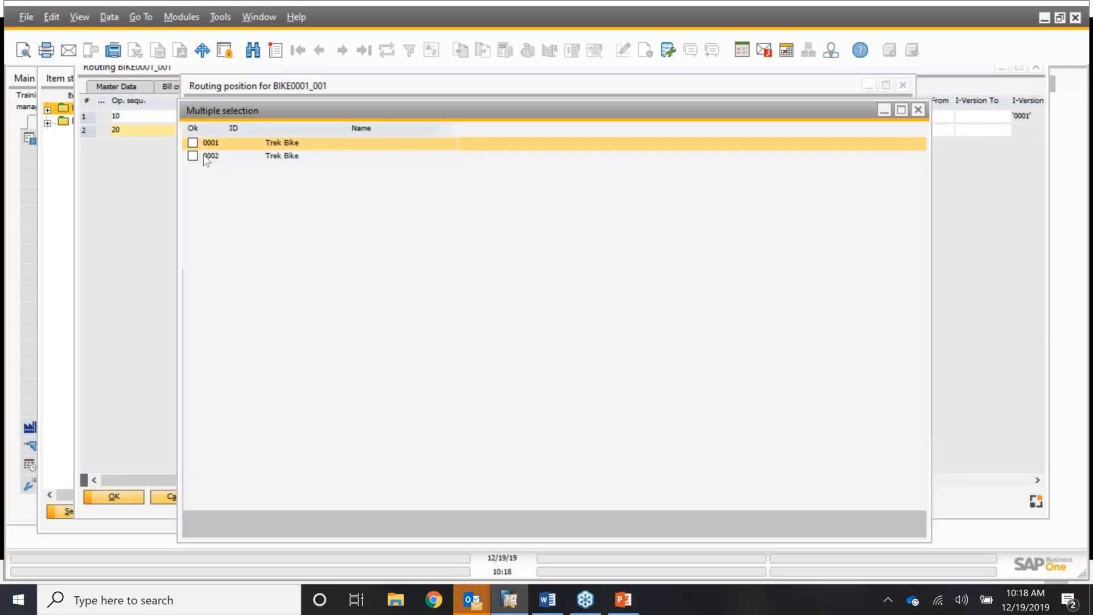
left_click(200, 158)
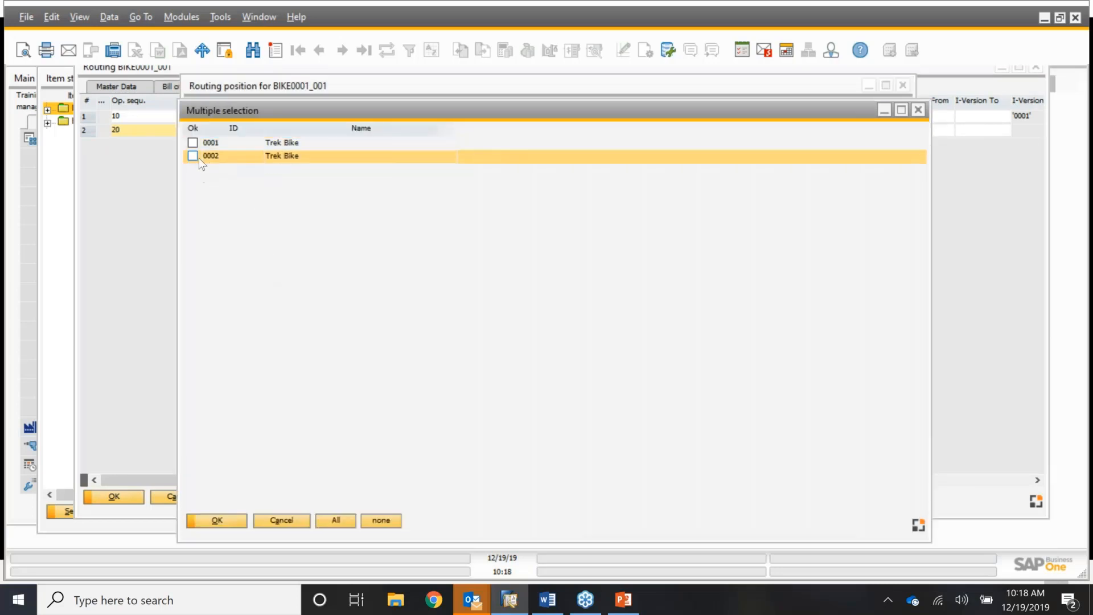
left_click(234, 524)
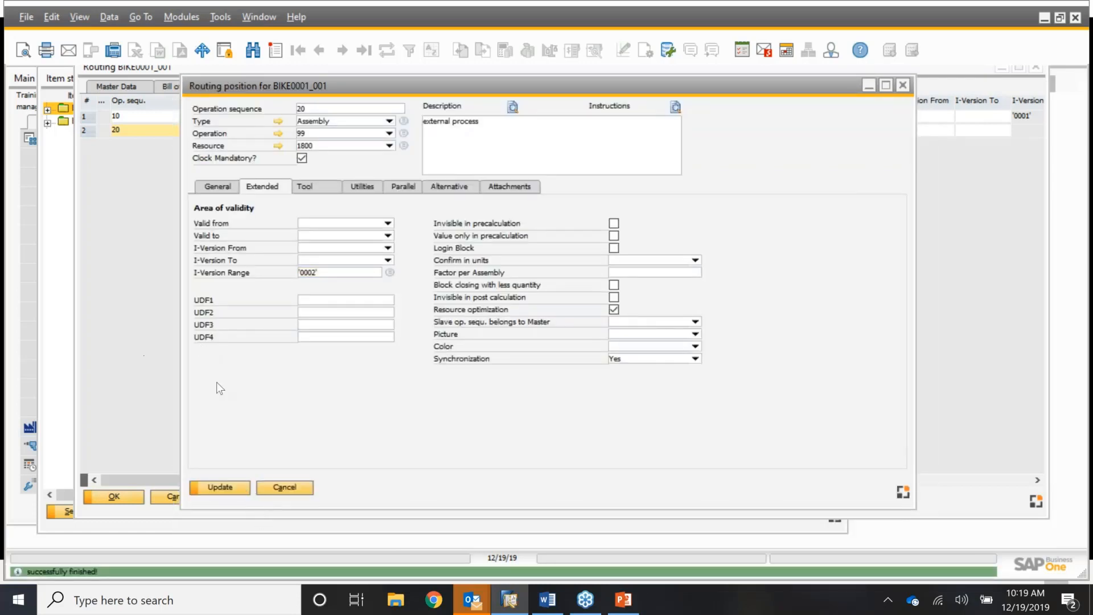
left_click(219, 492)
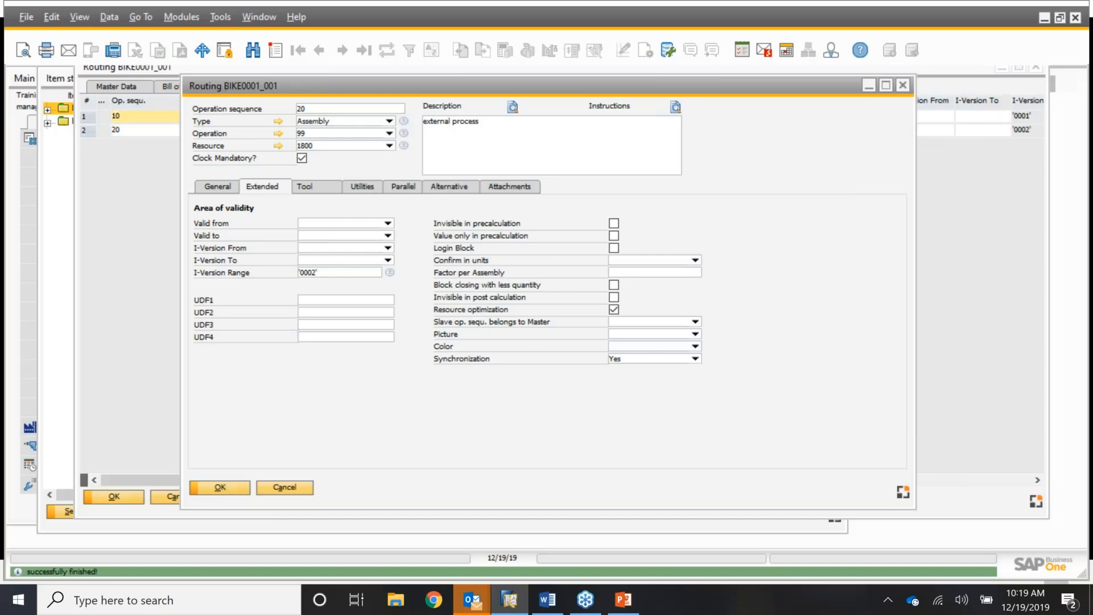
left_click(219, 487)
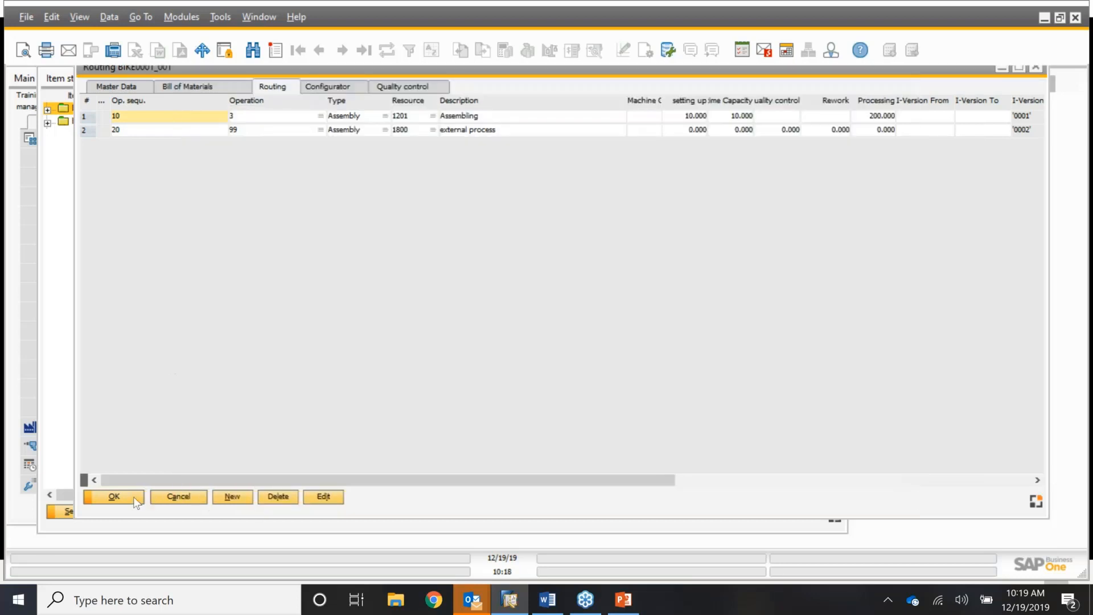
key("Down")
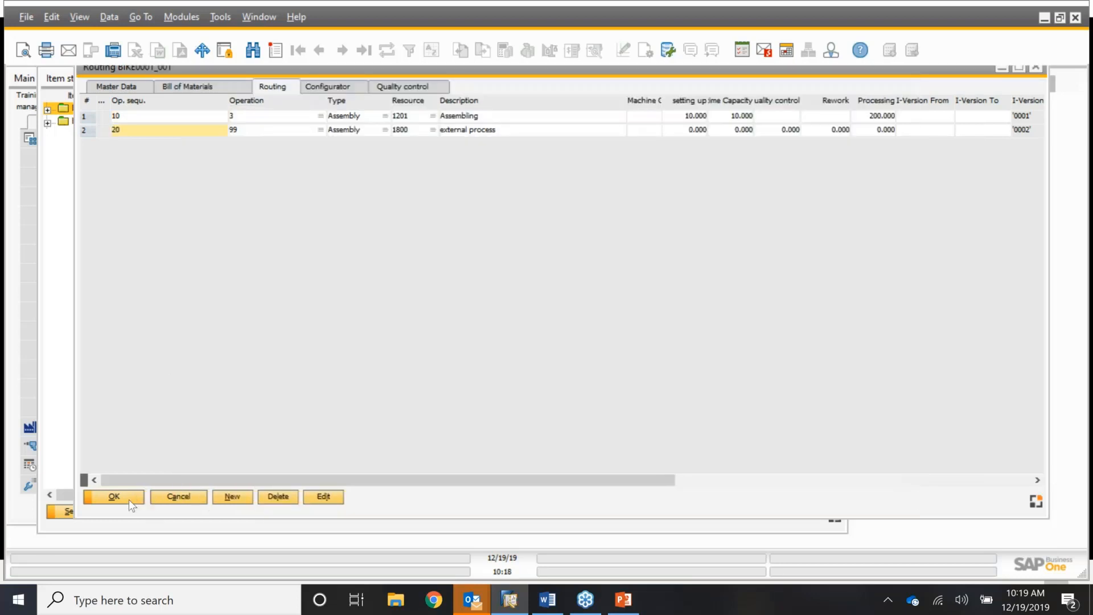
left_click(114, 497)
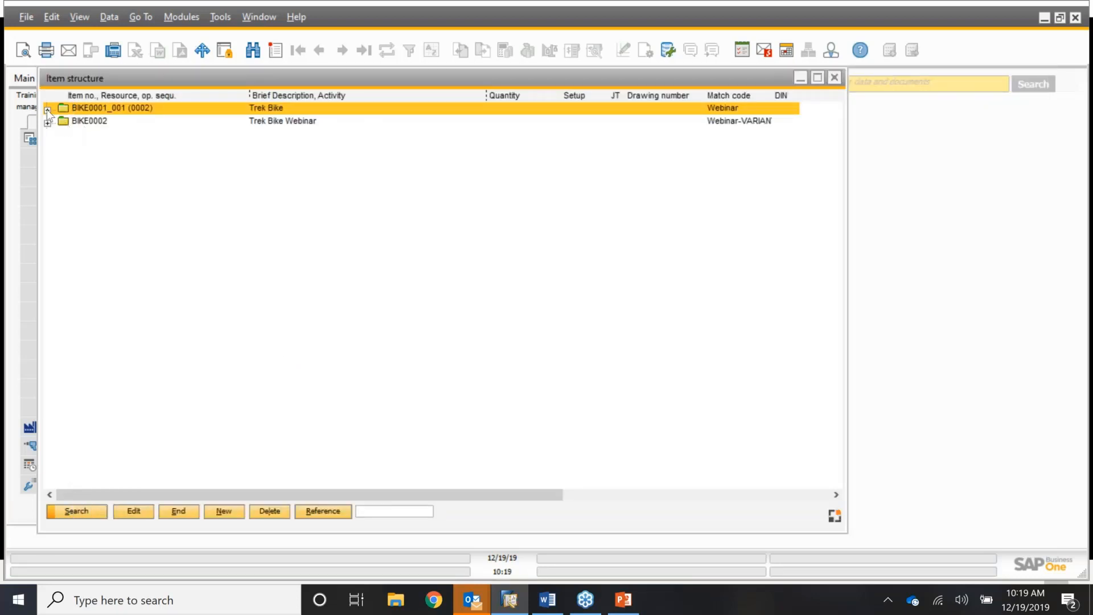
Expand versions 0001 and 0002 of BIKE0001_001 to compare their components and operations, and open the item's master data
left_click(47, 109)
left_click(63, 125)
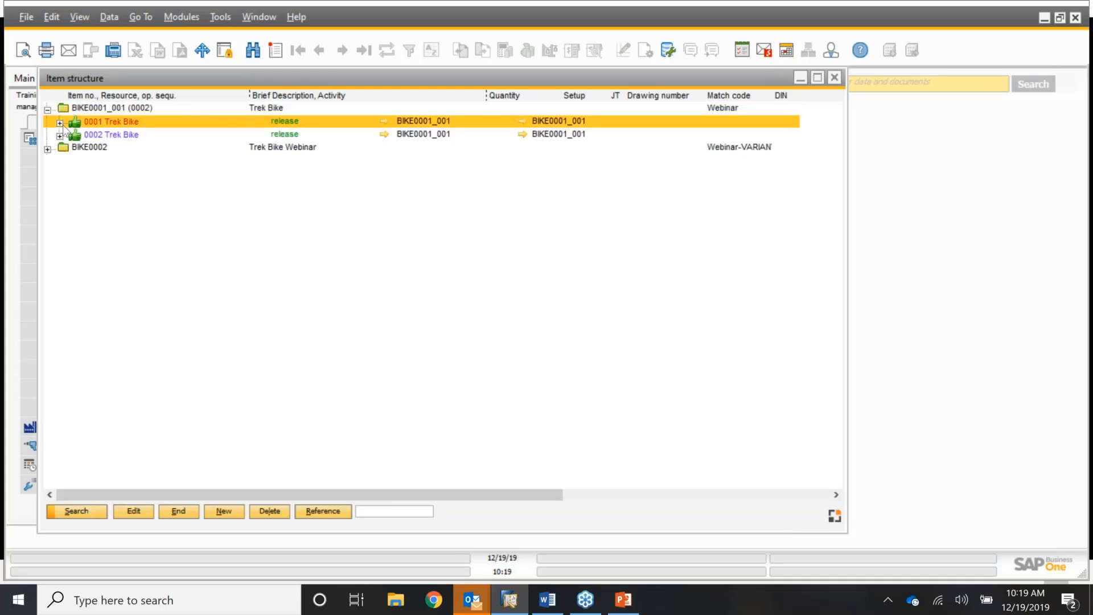
left_click(60, 123)
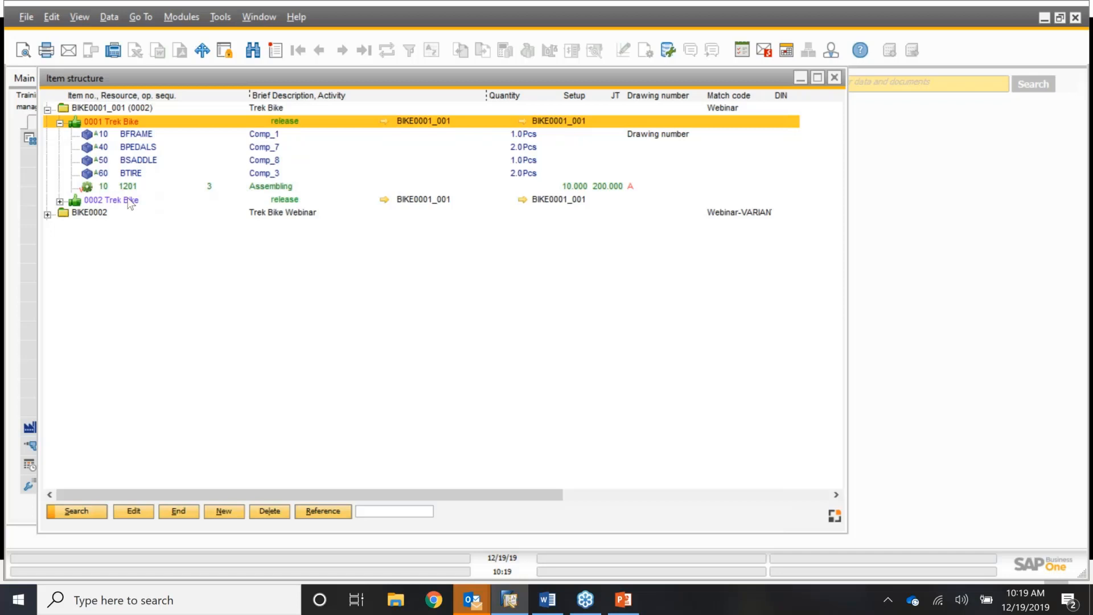
left_click(60, 202)
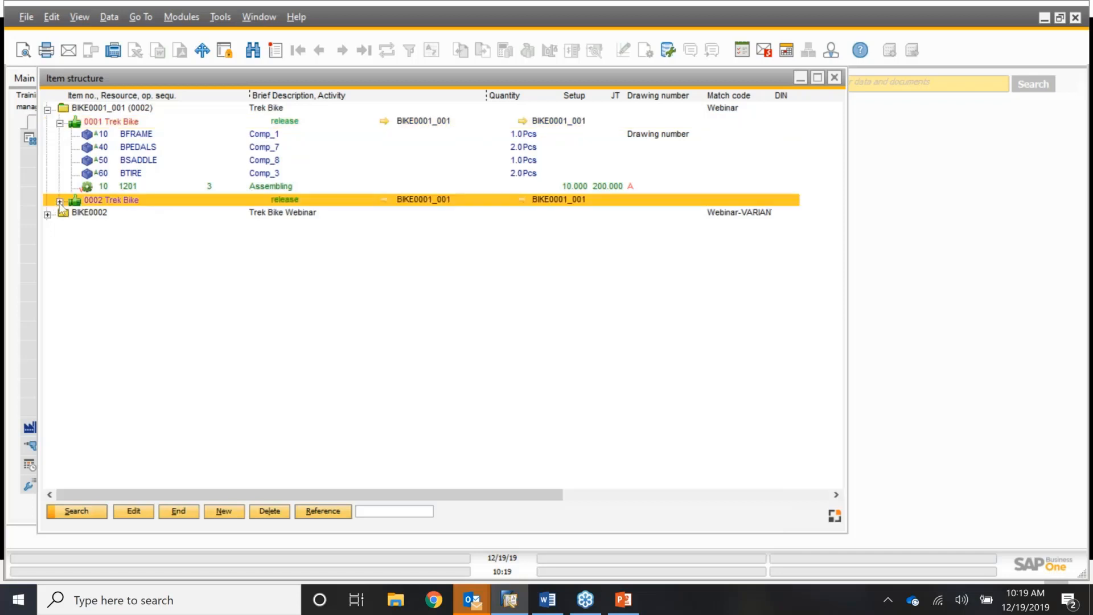
left_click(59, 202)
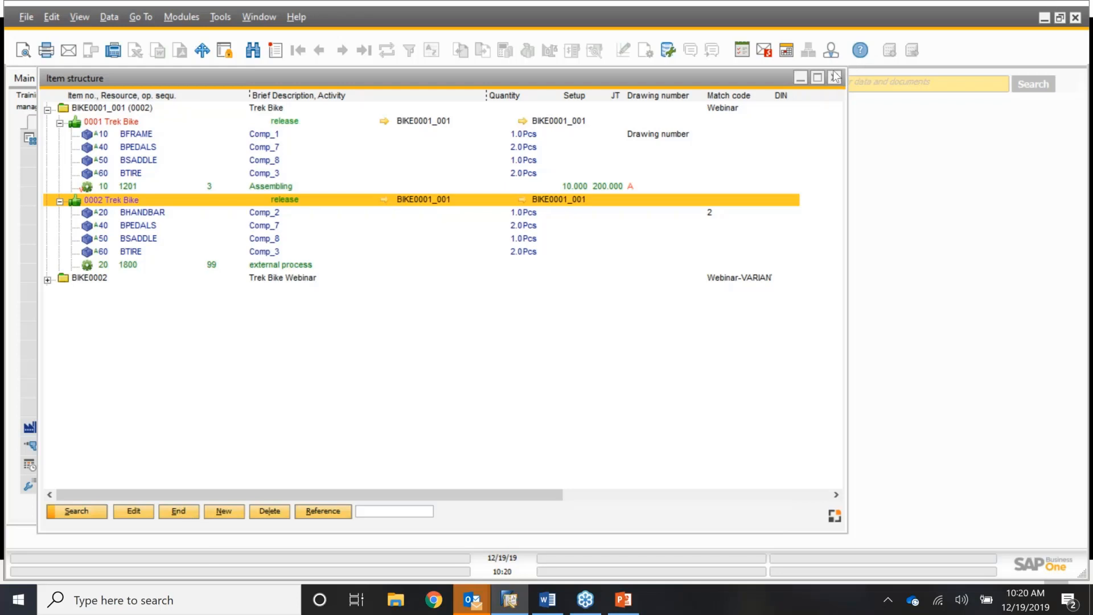
key("Home")
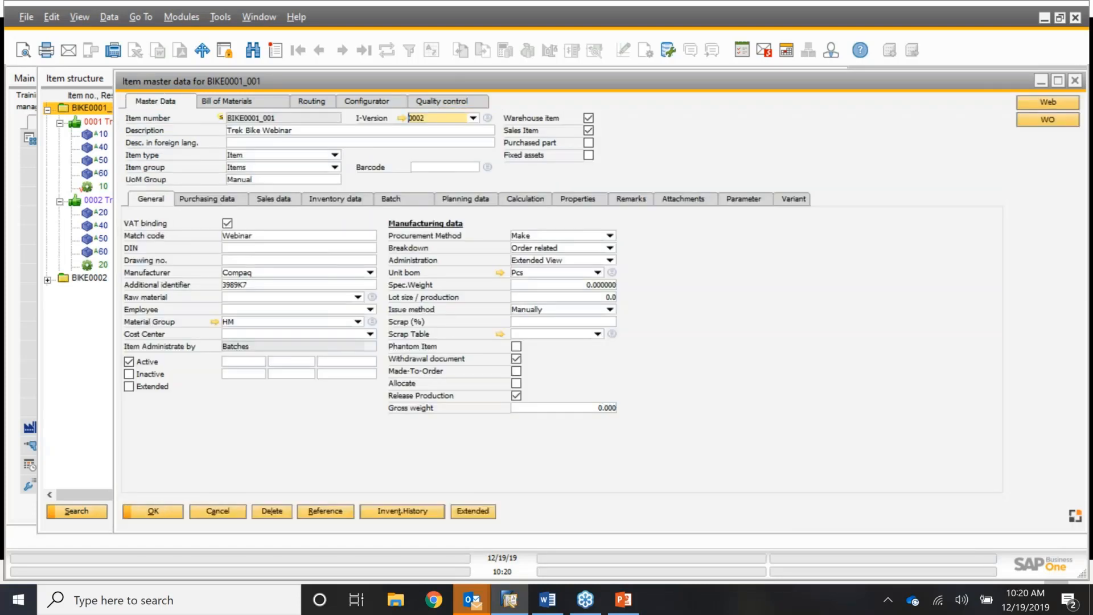
Confirm the open master data of BIKE0001_001 and reopen the item's master data from the item structure
left_click(152, 511)
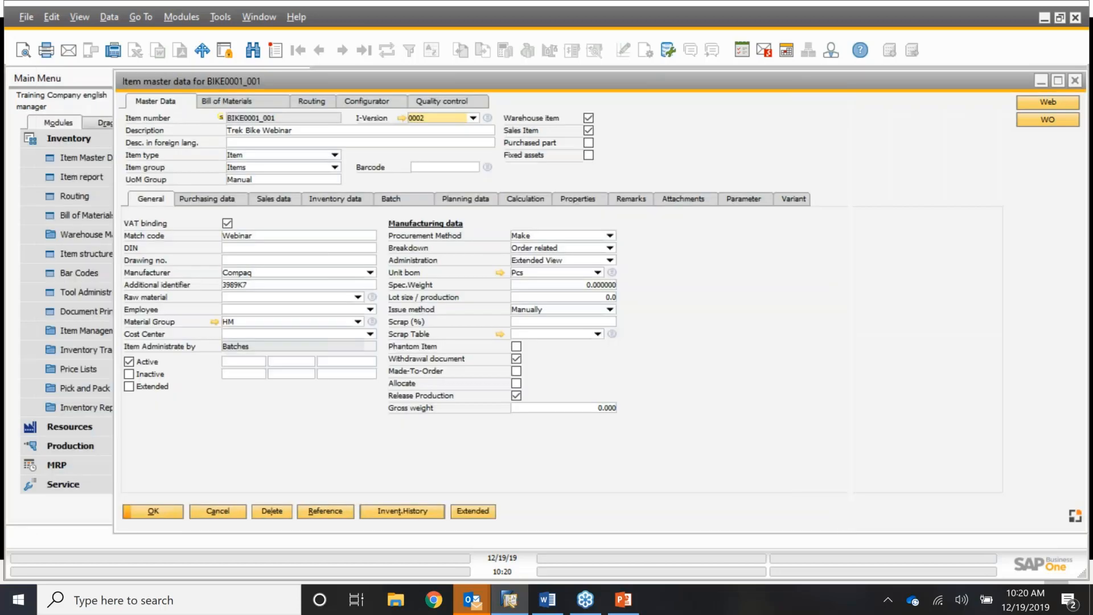
left_click(153, 511)
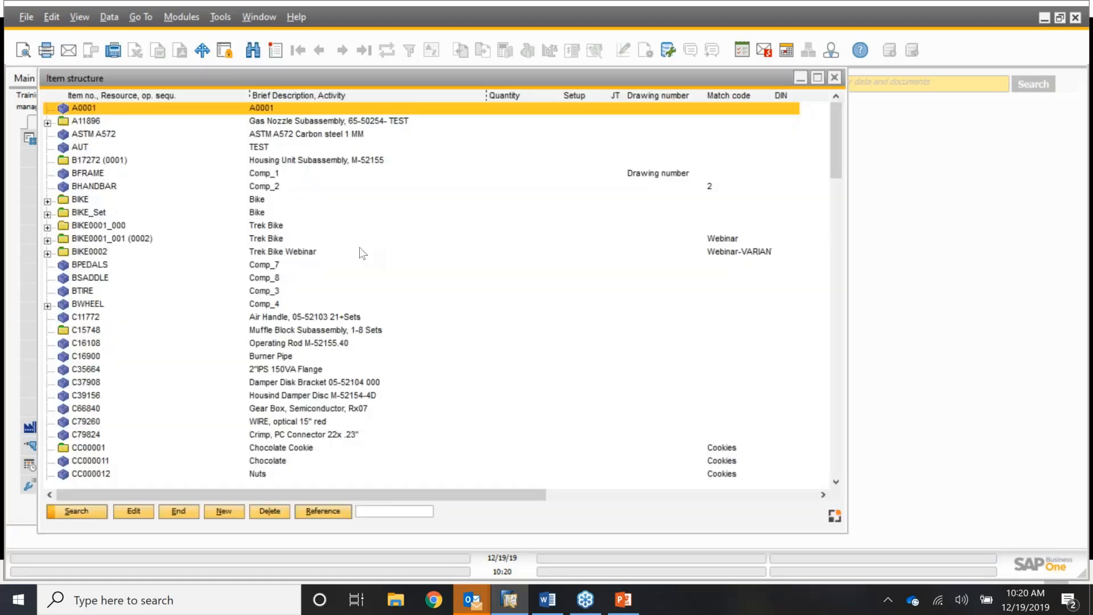
left_click(127, 239)
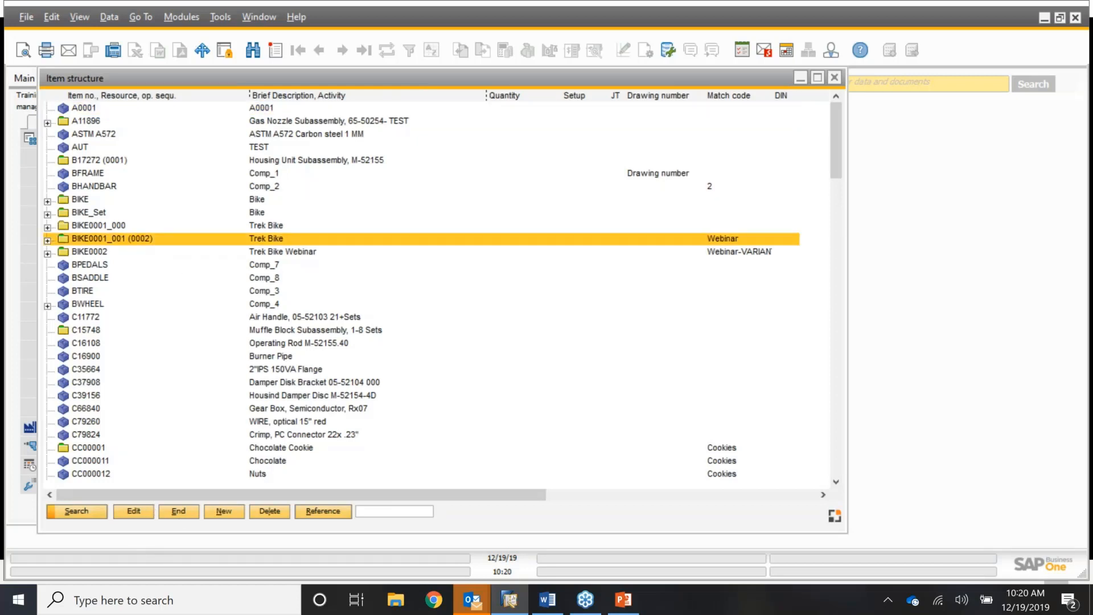
double_click(267, 239)
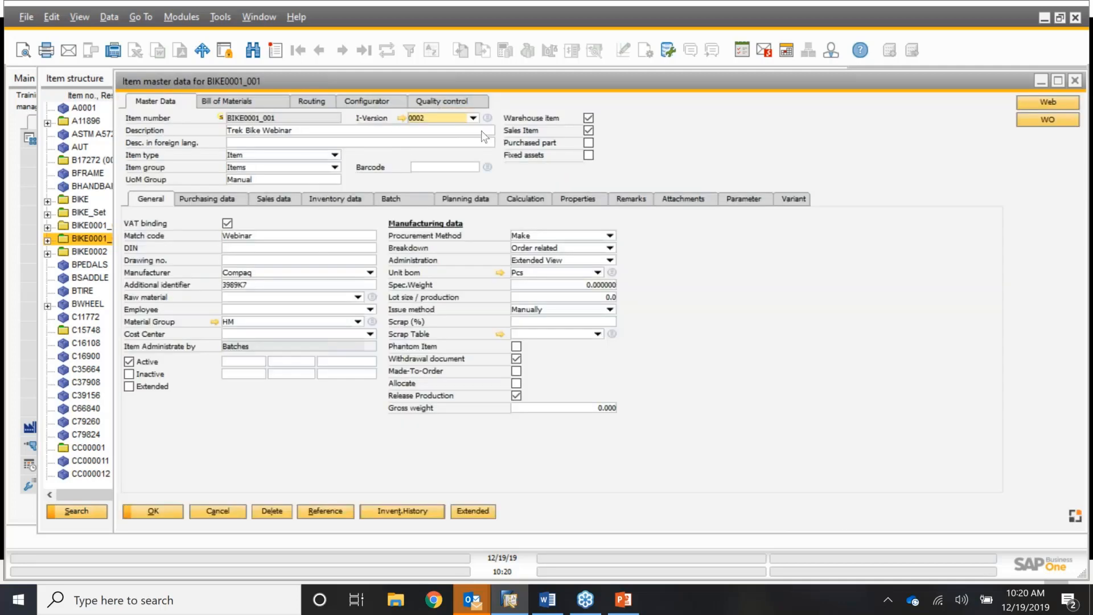
left_click_drag(334, 85, 468, 79)
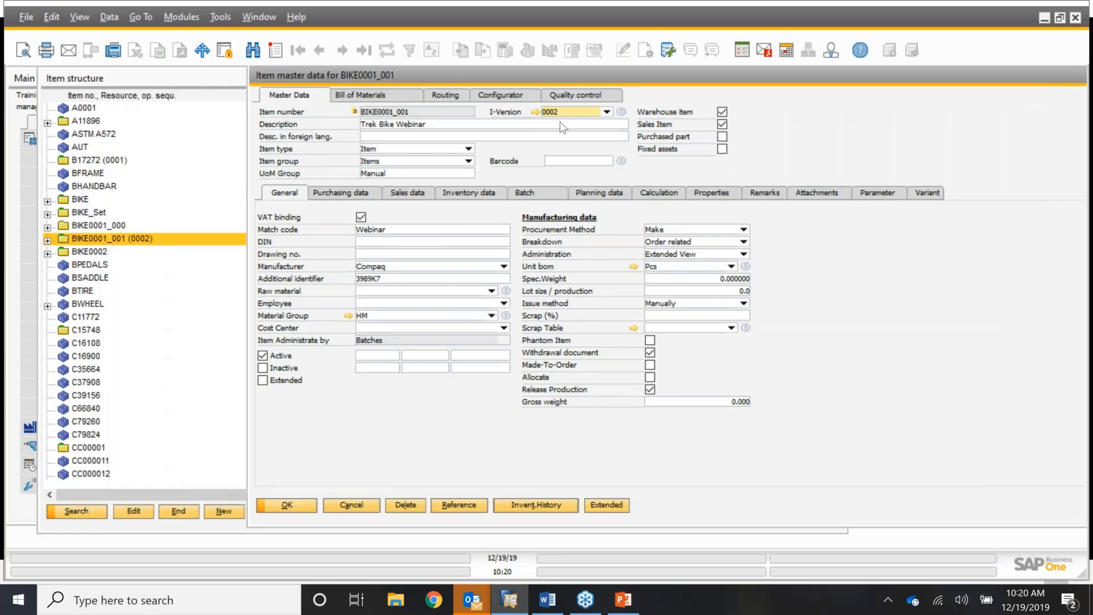
left_click_drag(580, 75, 398, 88)
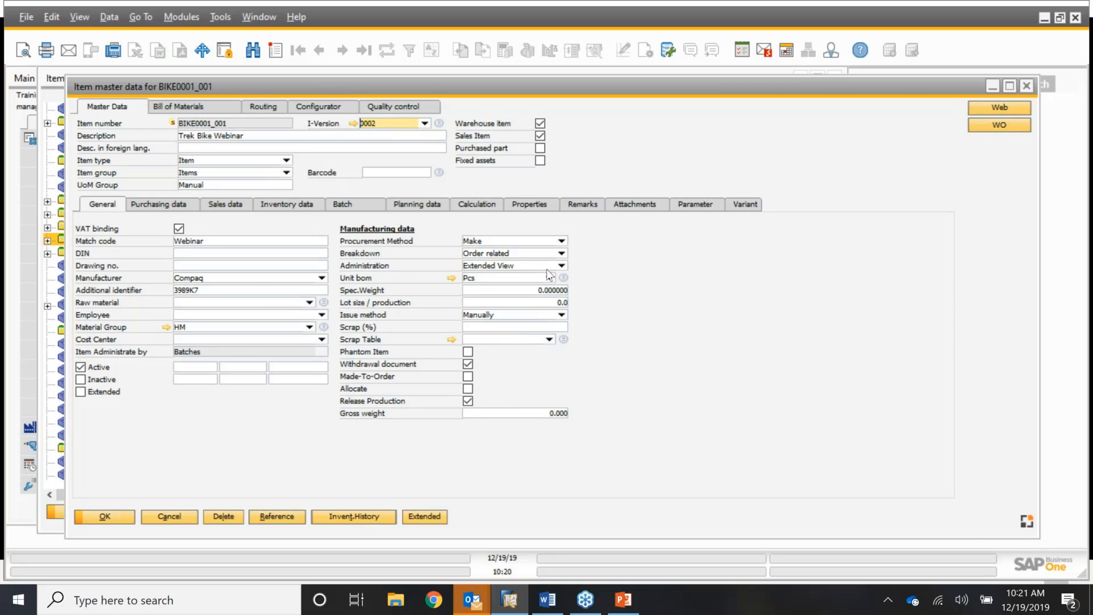
Set the Administration of BIKE0001_001 to Separate Bill of Materials and open the record of I-Version 0001
left_click(562, 267)
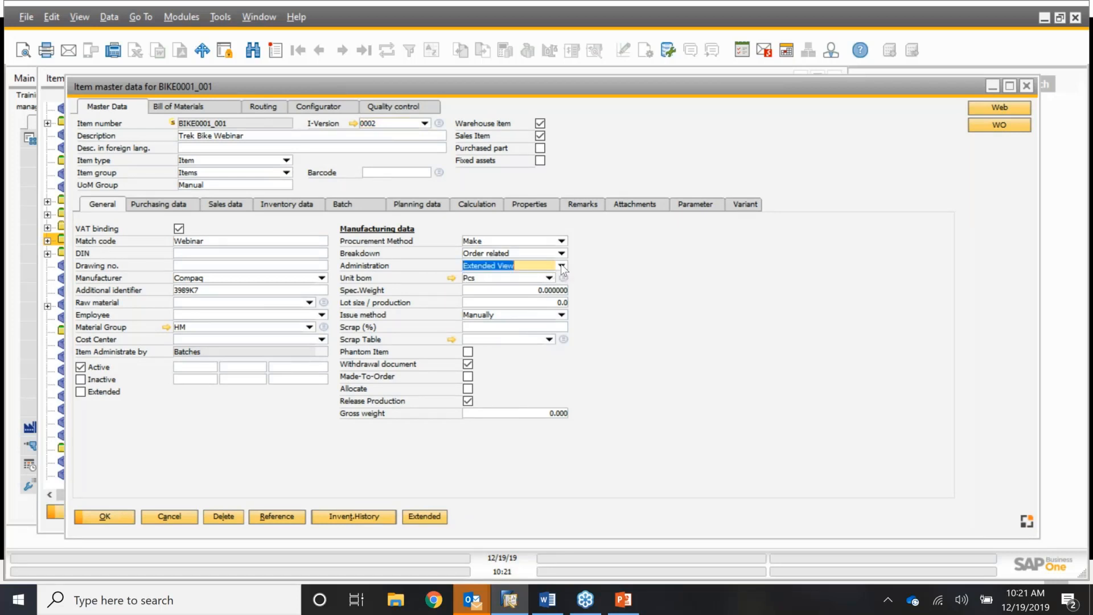
left_click(561, 266)
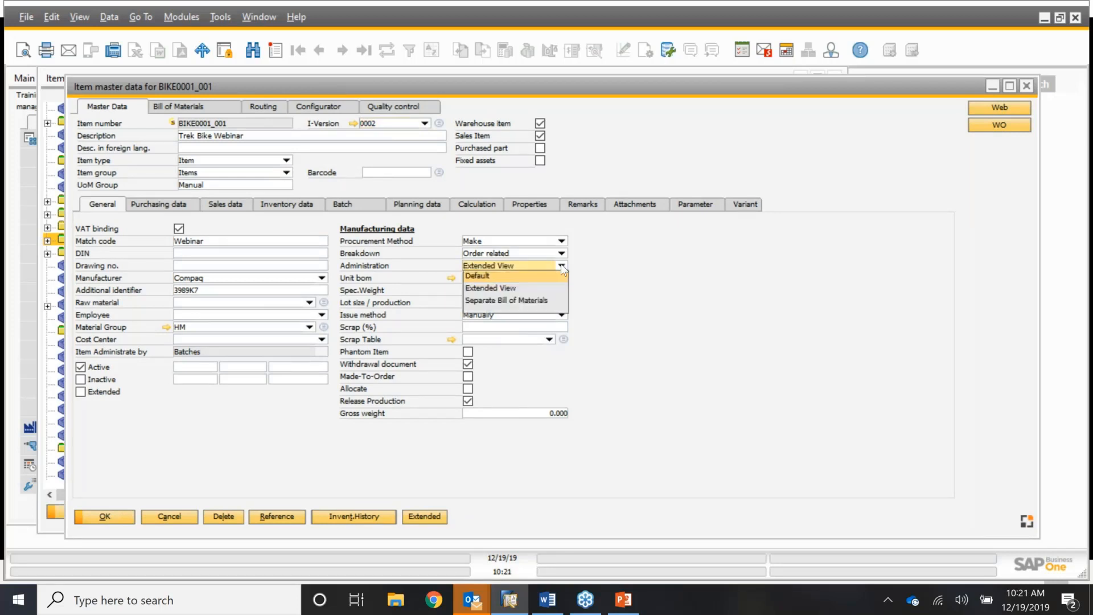
left_click(511, 302)
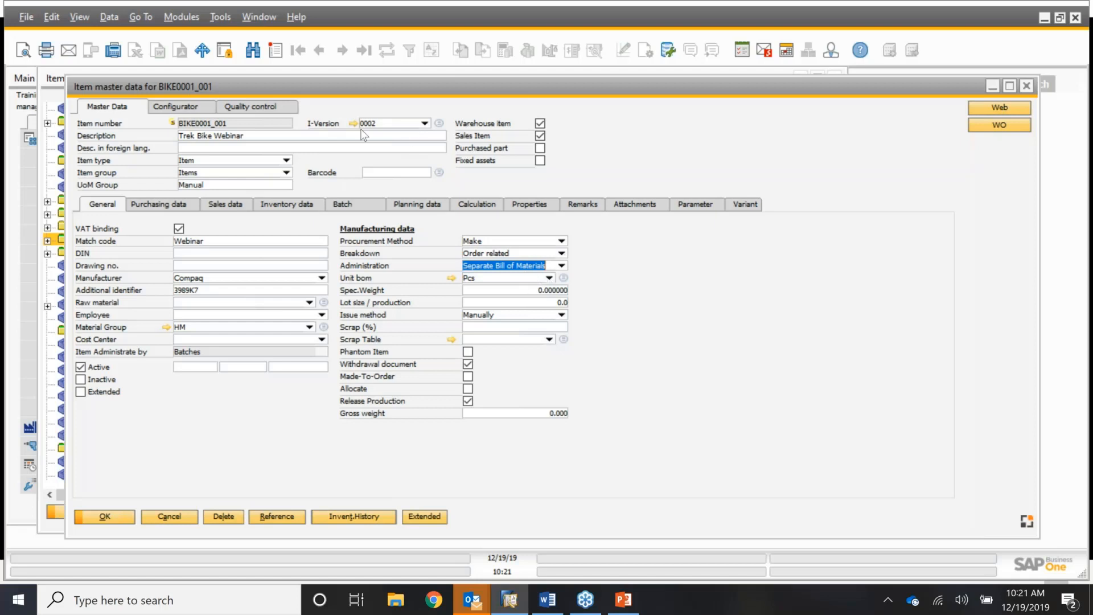
left_click(436, 124)
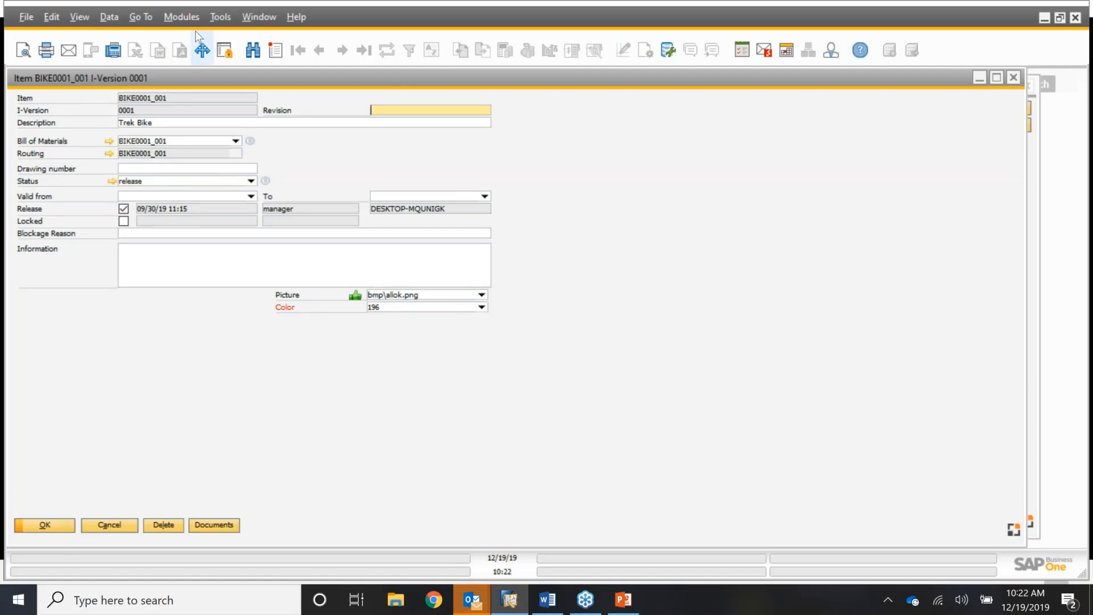
Examine the header of bill of materials BIKE0001_001 in the bill of materials list, and return to the item's master data
left_click(183, 17)
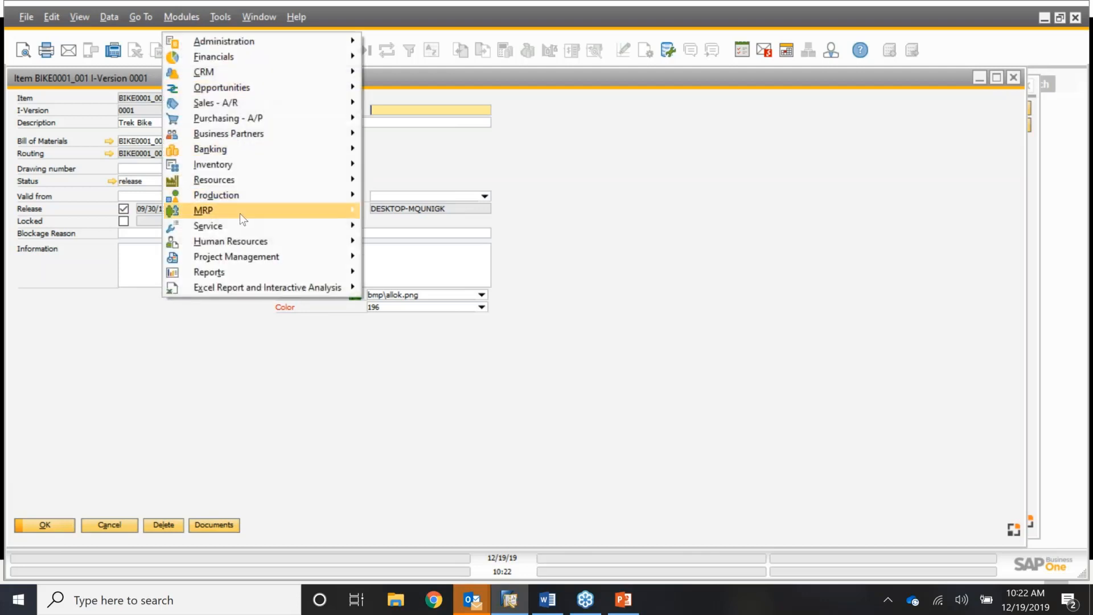
mouse_move(253, 167)
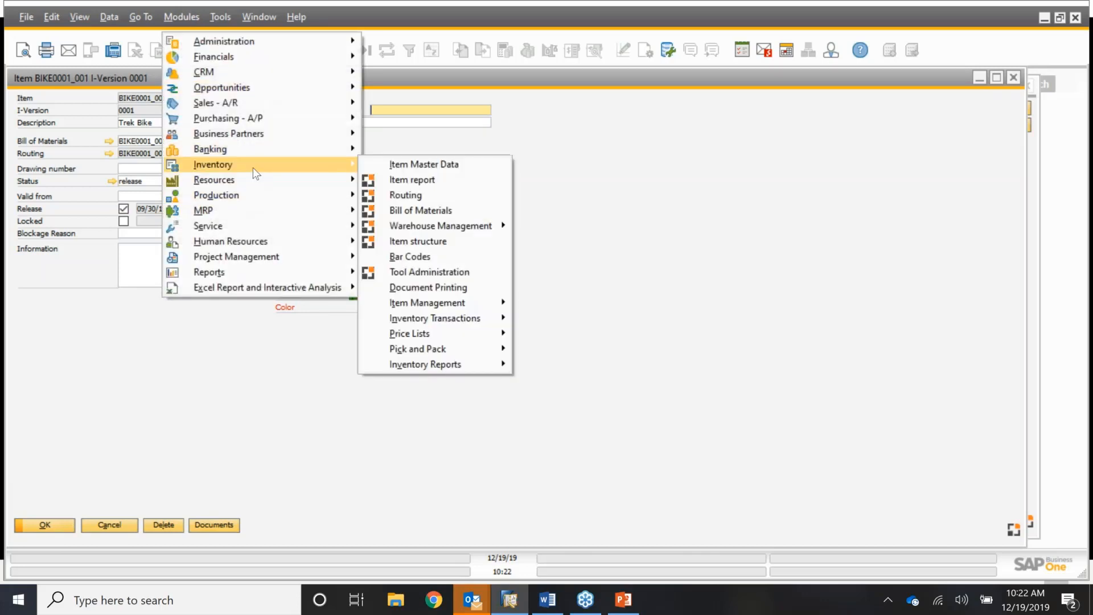
left_click(442, 208)
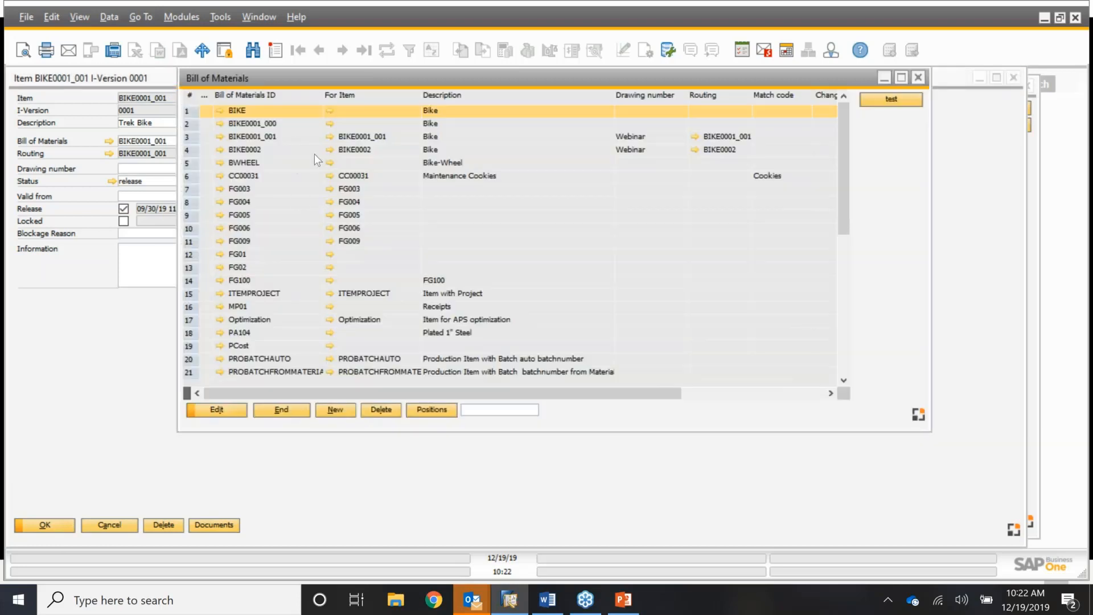
double_click(275, 137)
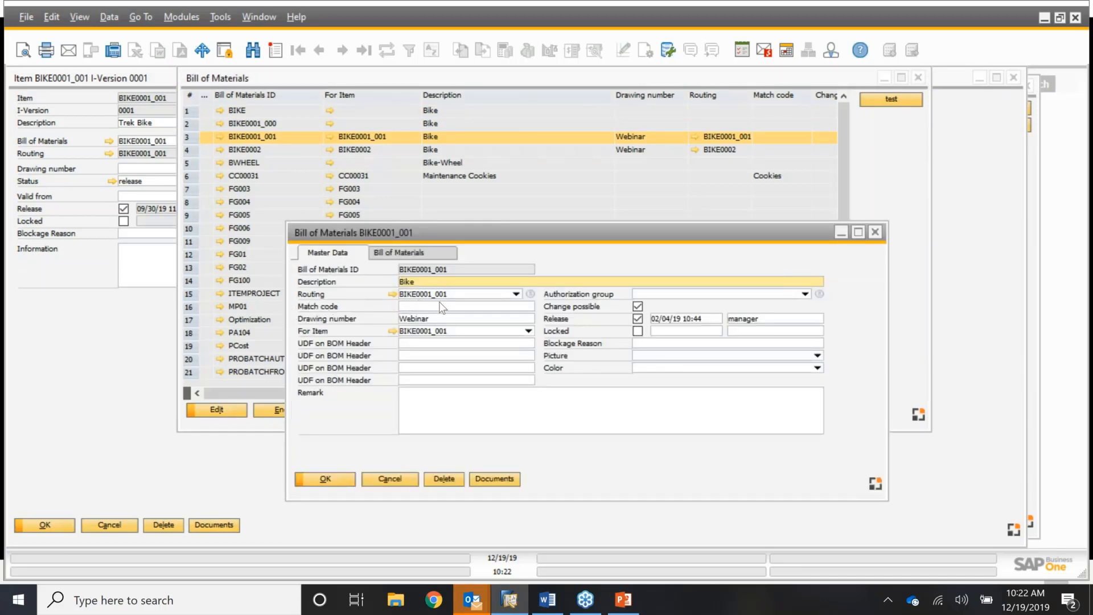
left_click(390, 479)
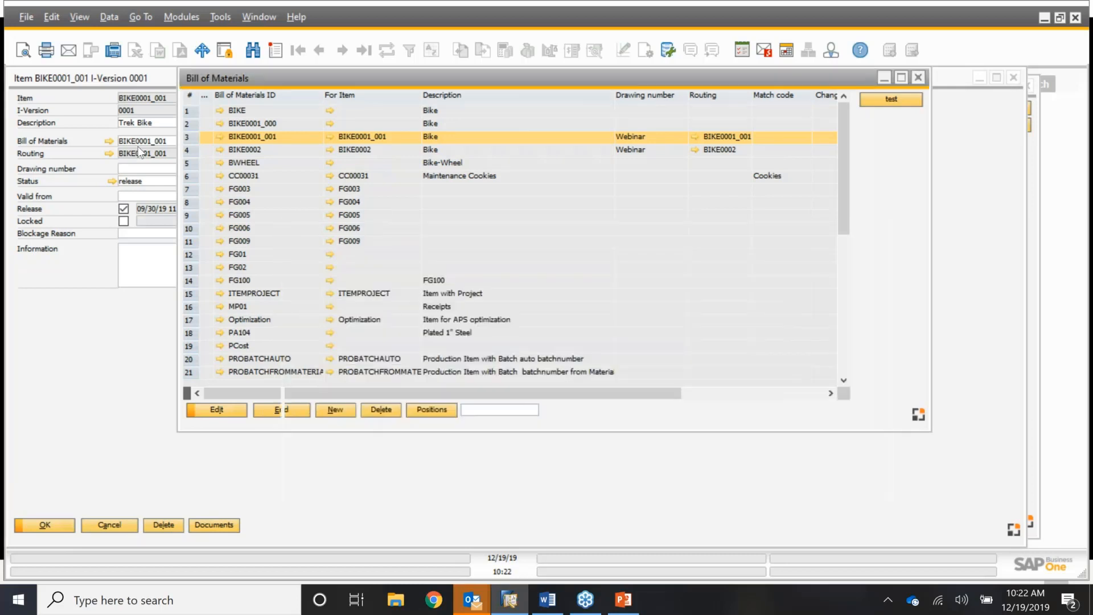
left_click(282, 411)
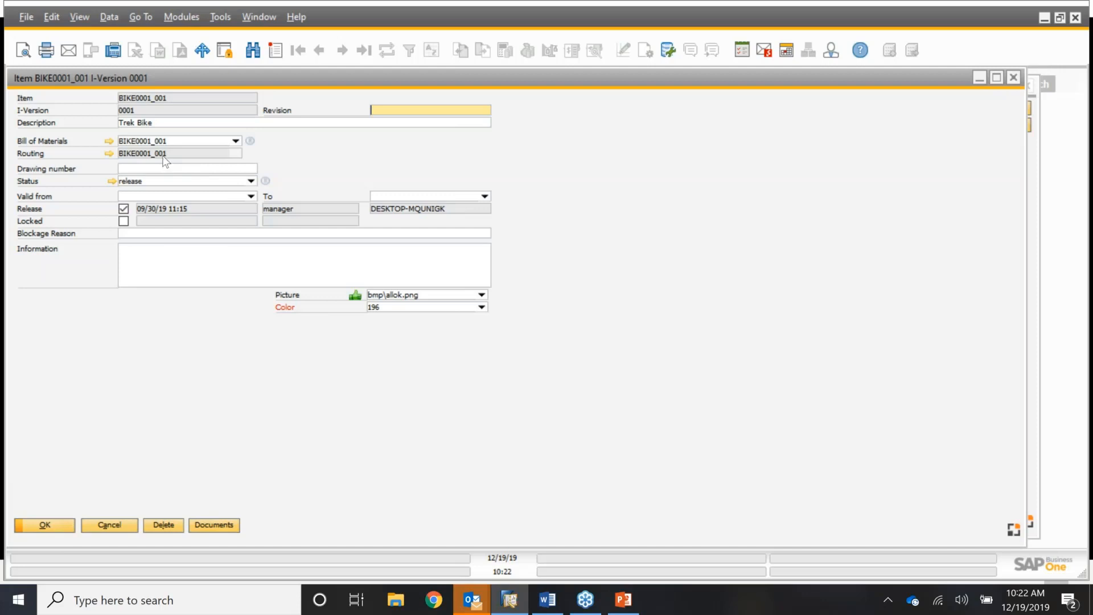
left_click(116, 523)
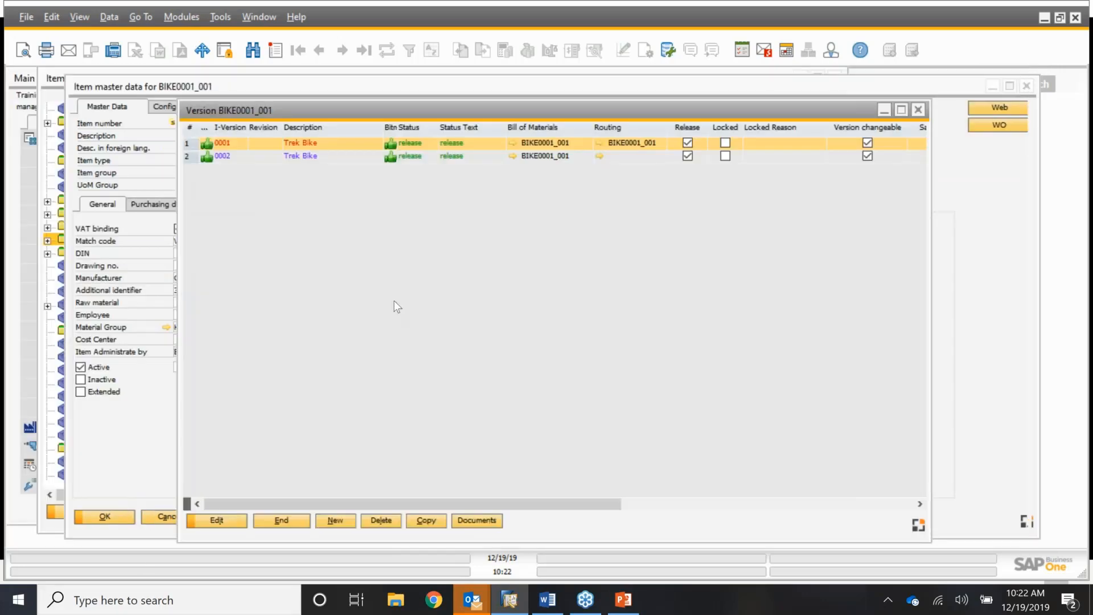
left_click(293, 521)
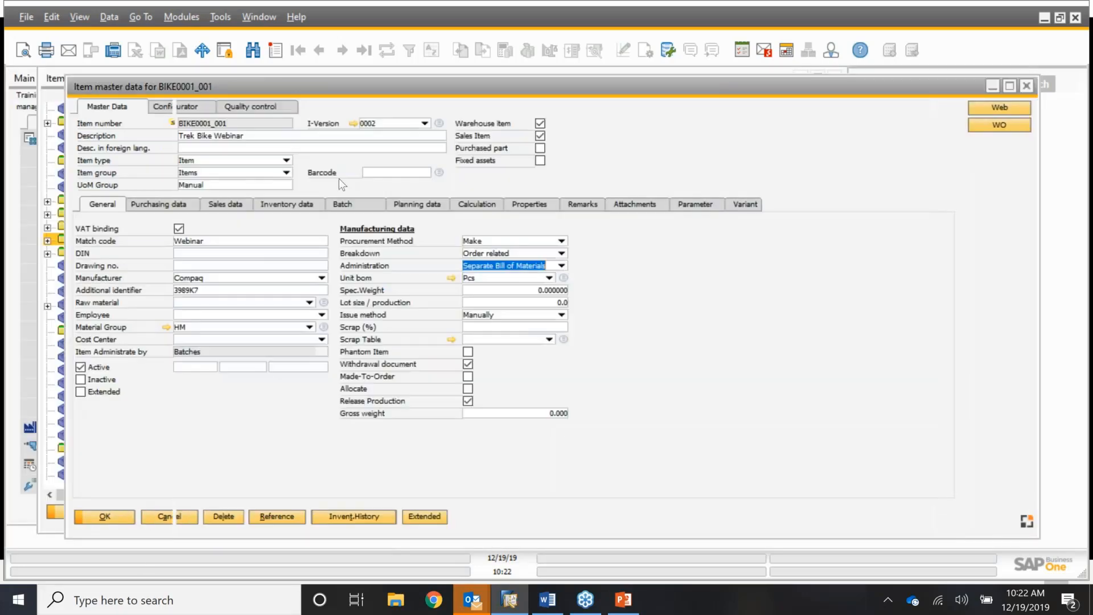
Set the Administration of BIKE0001_001 to Extended View and update the item
left_click(562, 266)
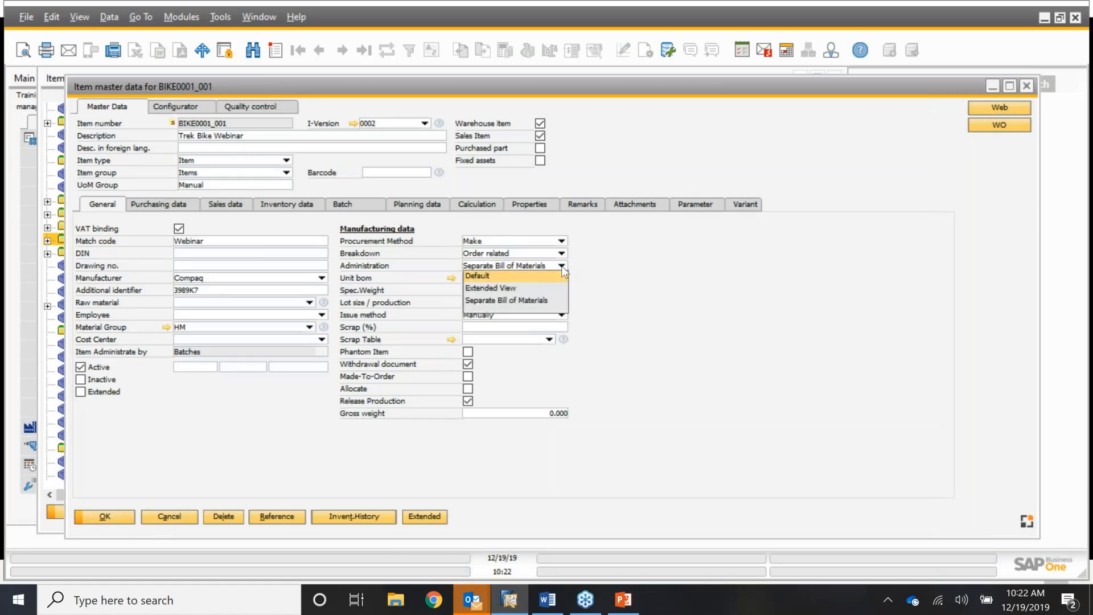
left_click(514, 289)
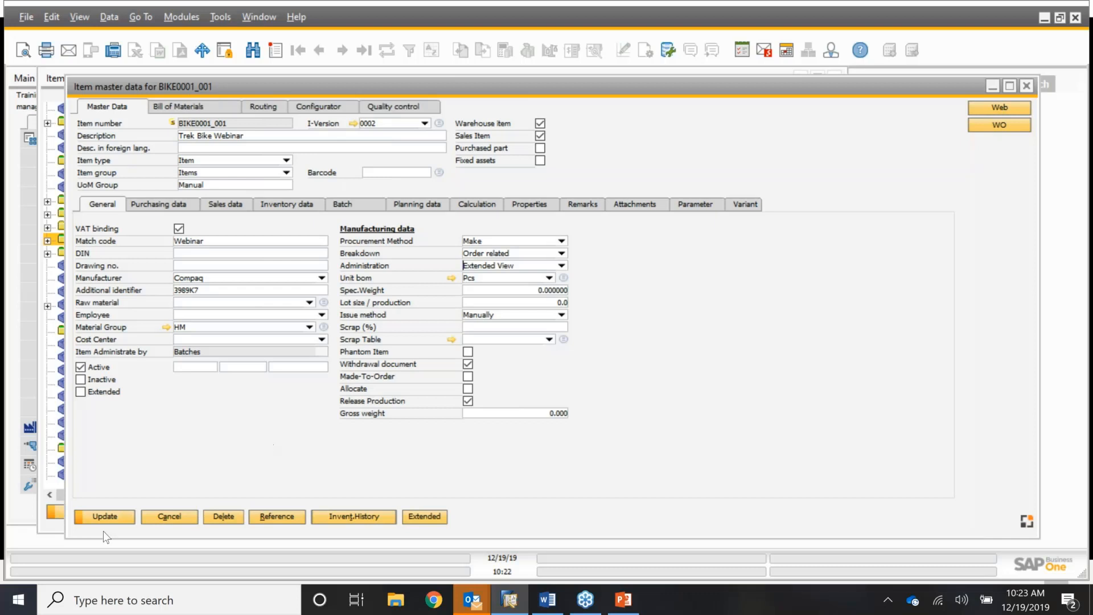
left_click(114, 515)
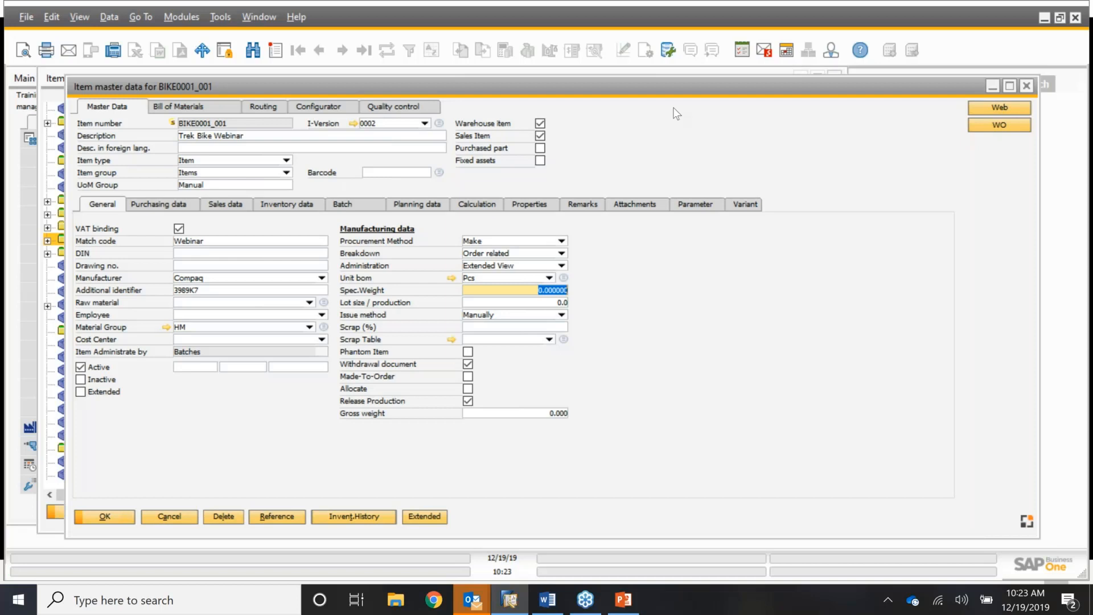
View the inventory history of BIKE0001_001 by I-Version, expanding versions 0001 and 0002 to their warehouse and batch level
right_click(601, 161)
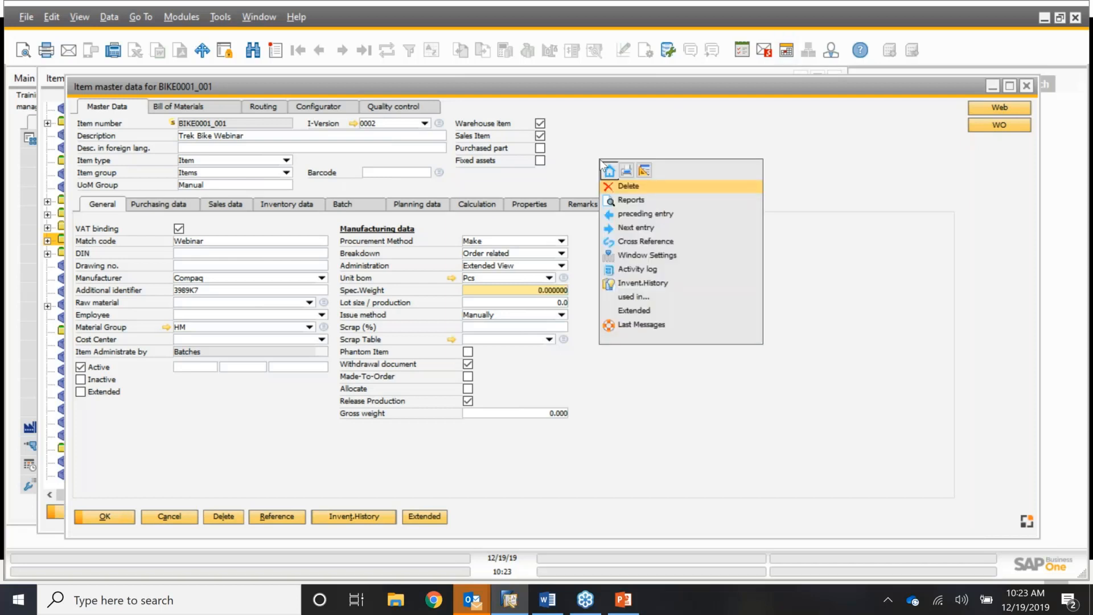
left_click(658, 288)
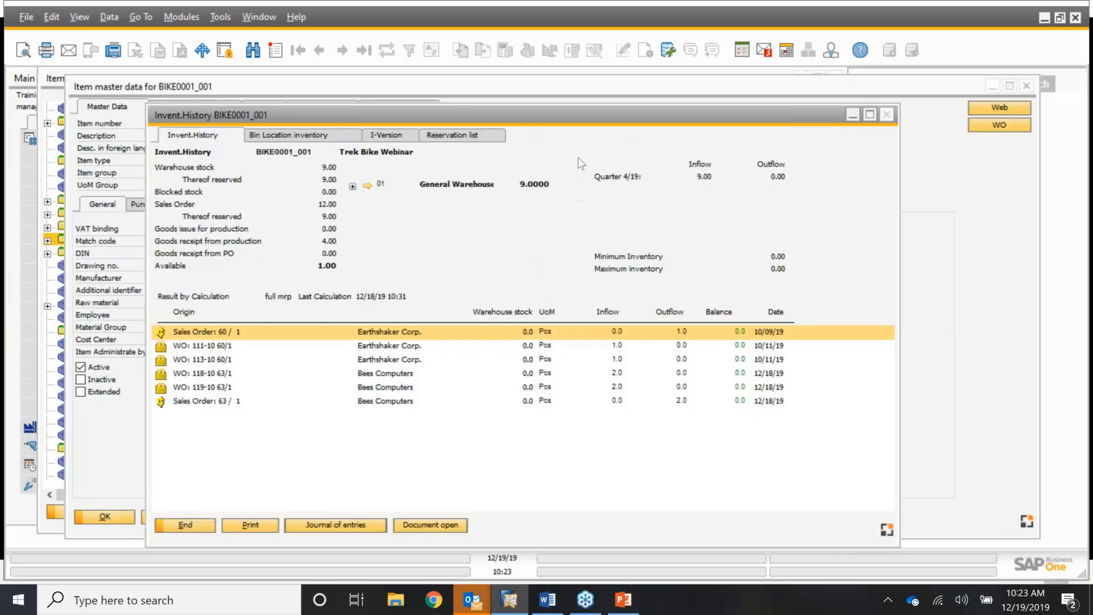
left_click(388, 136)
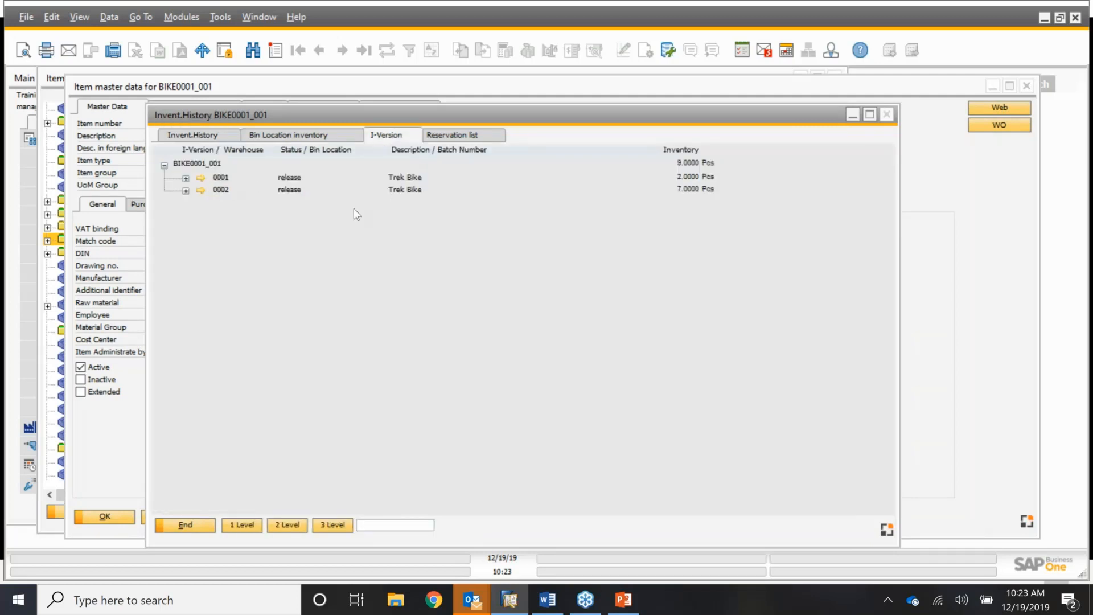
left_click(186, 178)
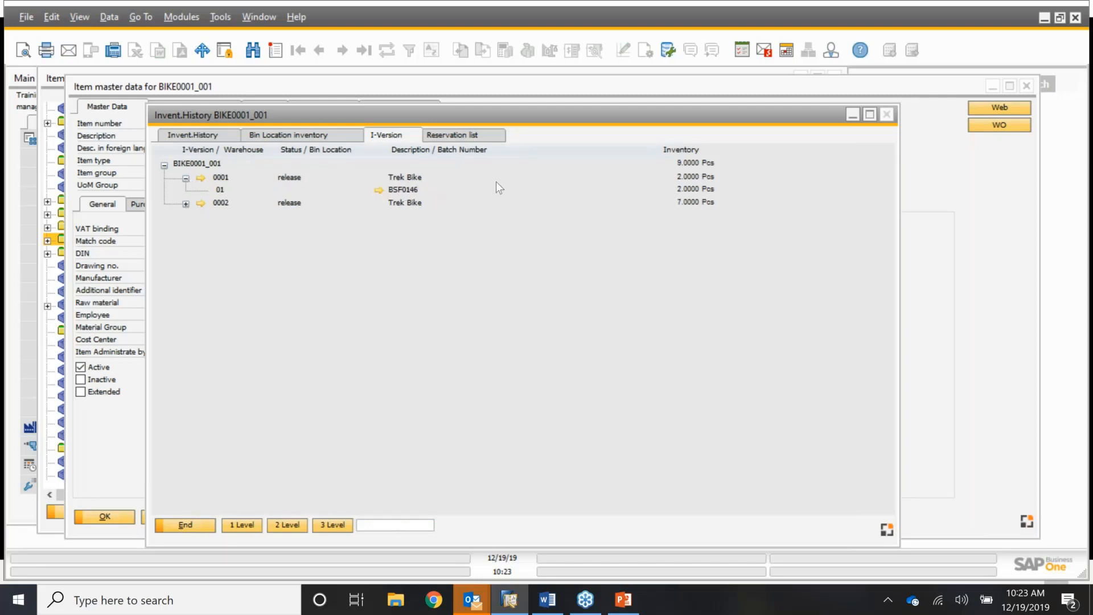
left_click(185, 204)
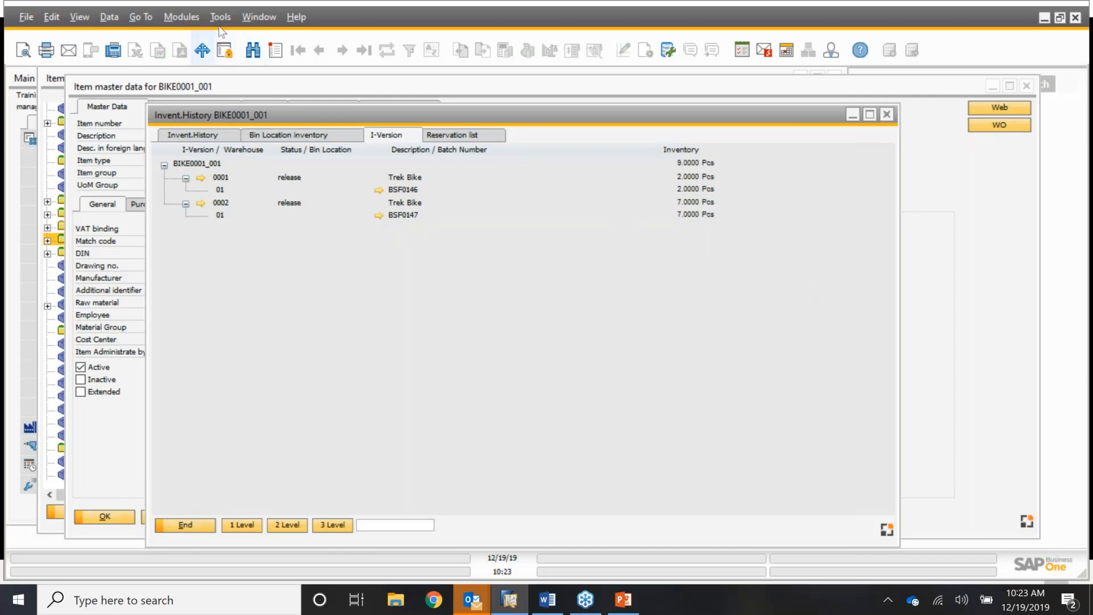
Examine the I-Version of the BIKE0001_001 batches in the list of all batches, and close the list
left_click(185, 17)
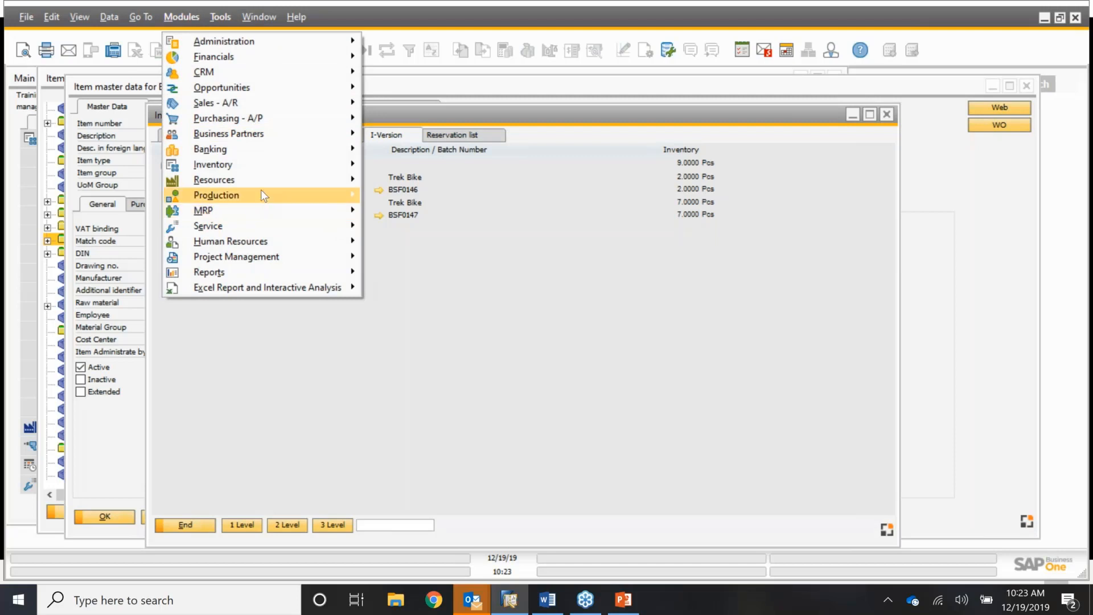
mouse_move(259, 166)
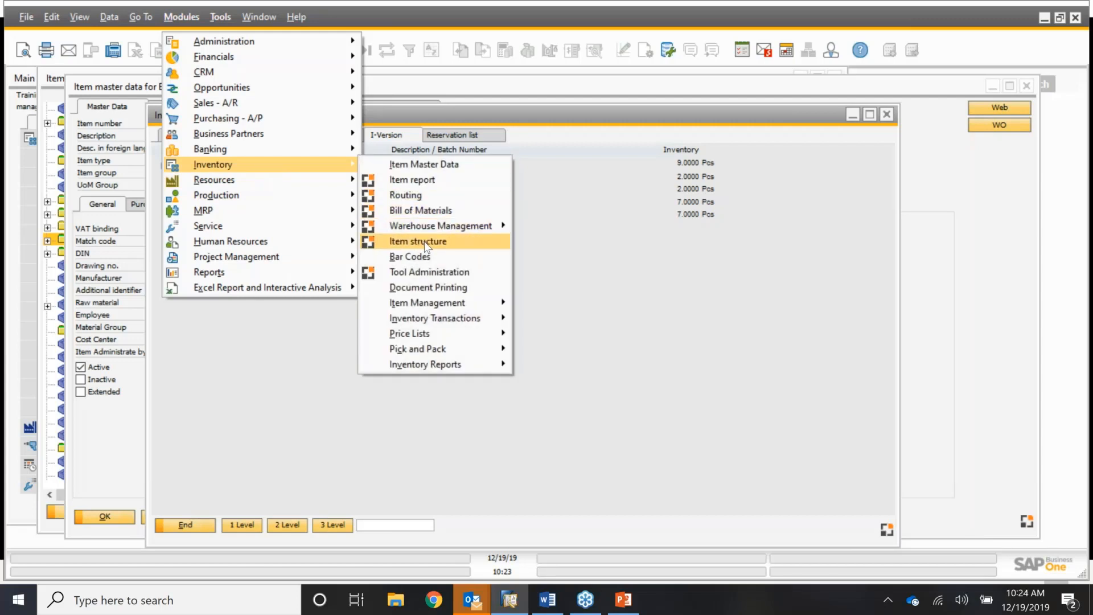
mouse_move(307, 194)
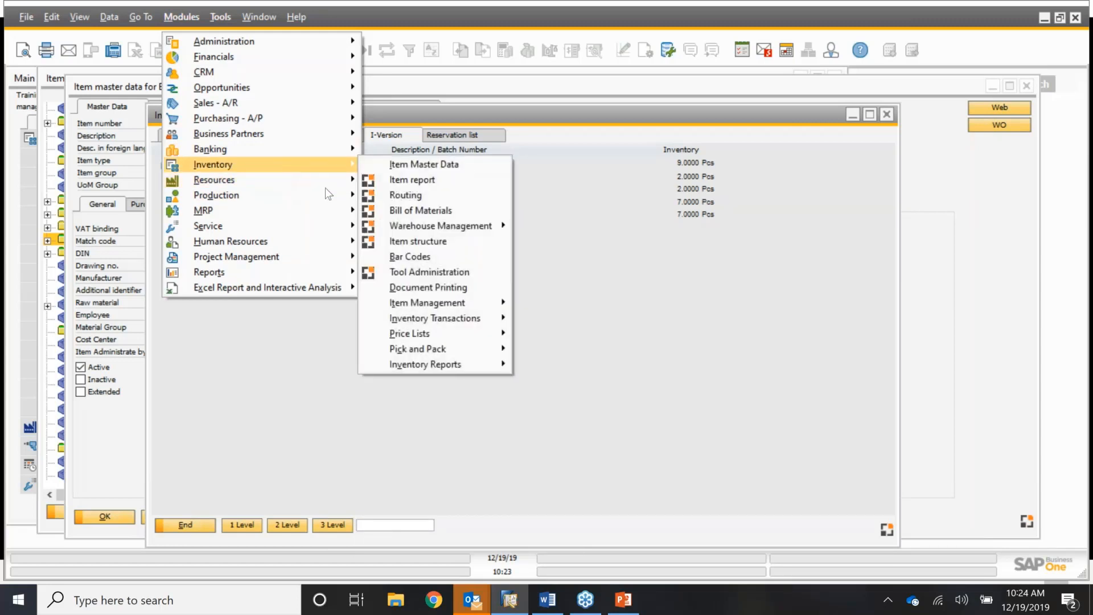
mouse_move(461, 302)
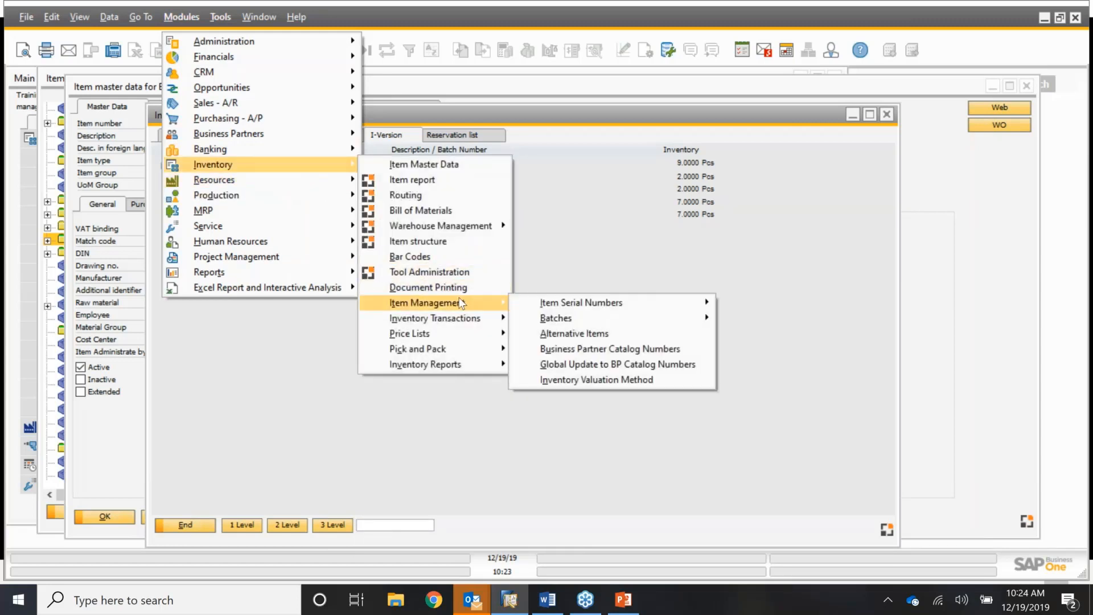
mouse_move(589, 322)
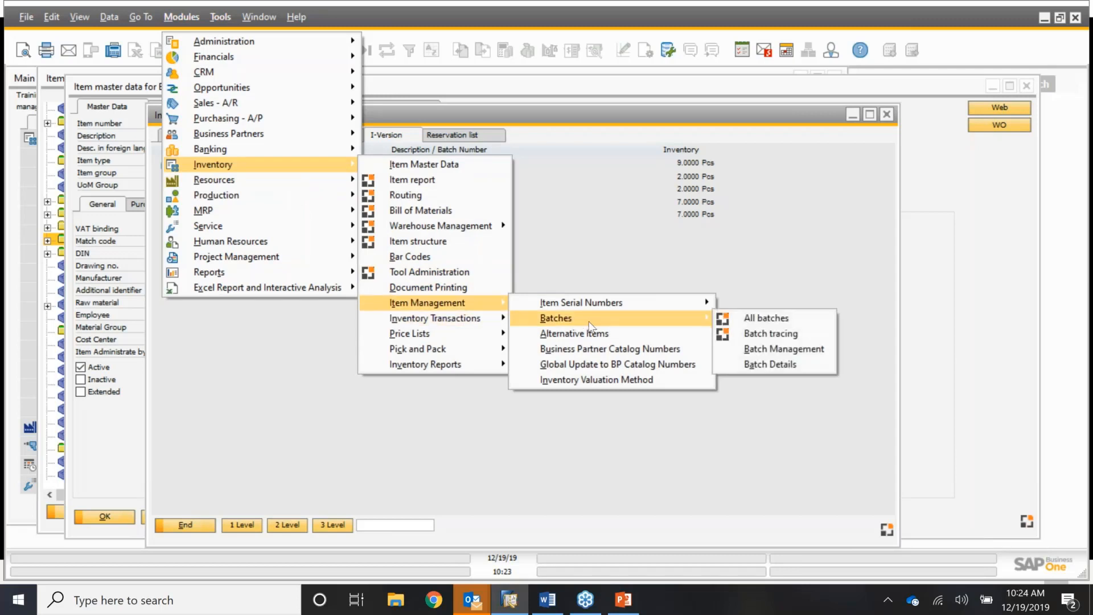
left_click(772, 319)
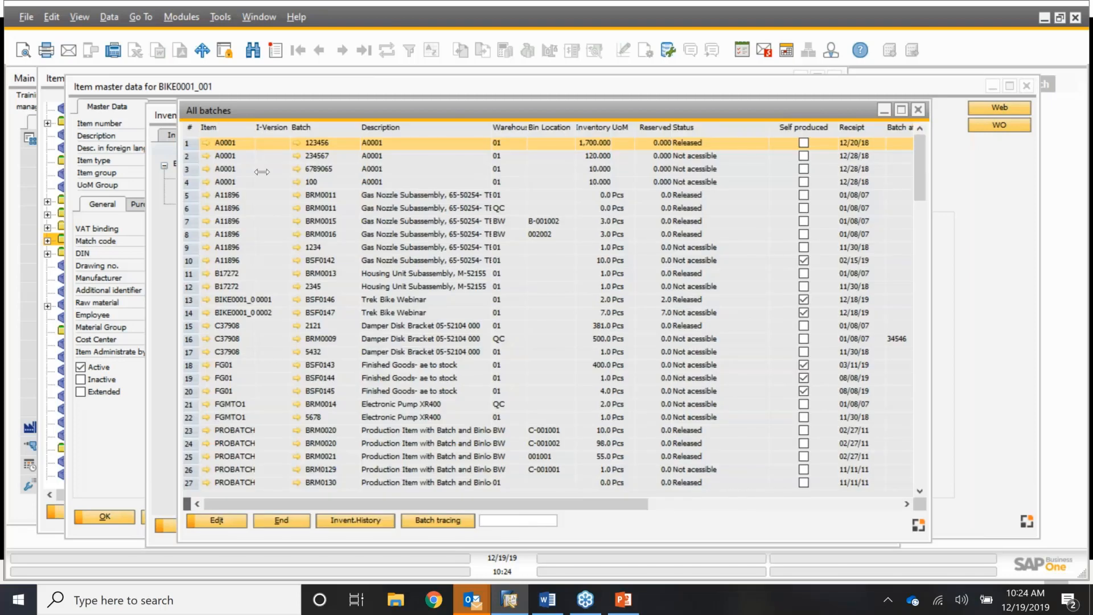
scroll(288, 202, "down", 8)
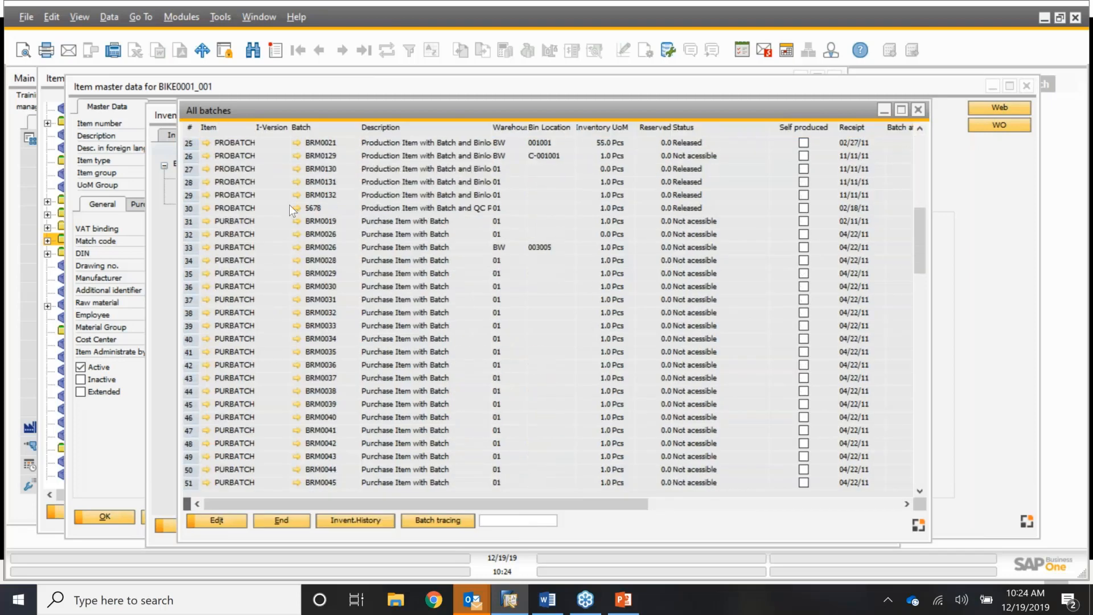
scroll(311, 210, "down", 3)
scroll(312, 207, "up", 11)
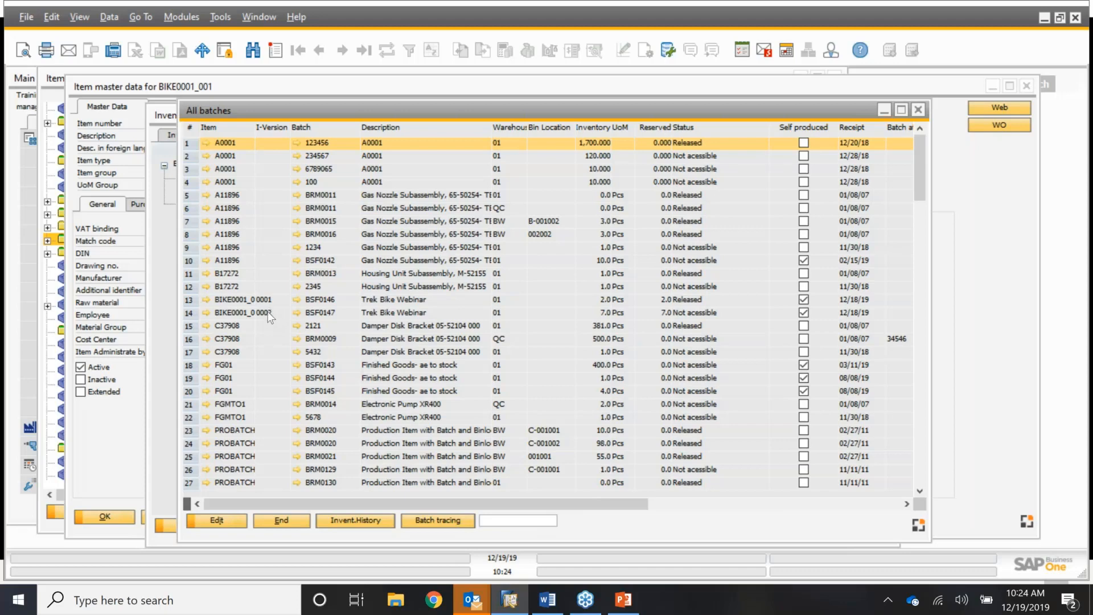
left_click(282, 521)
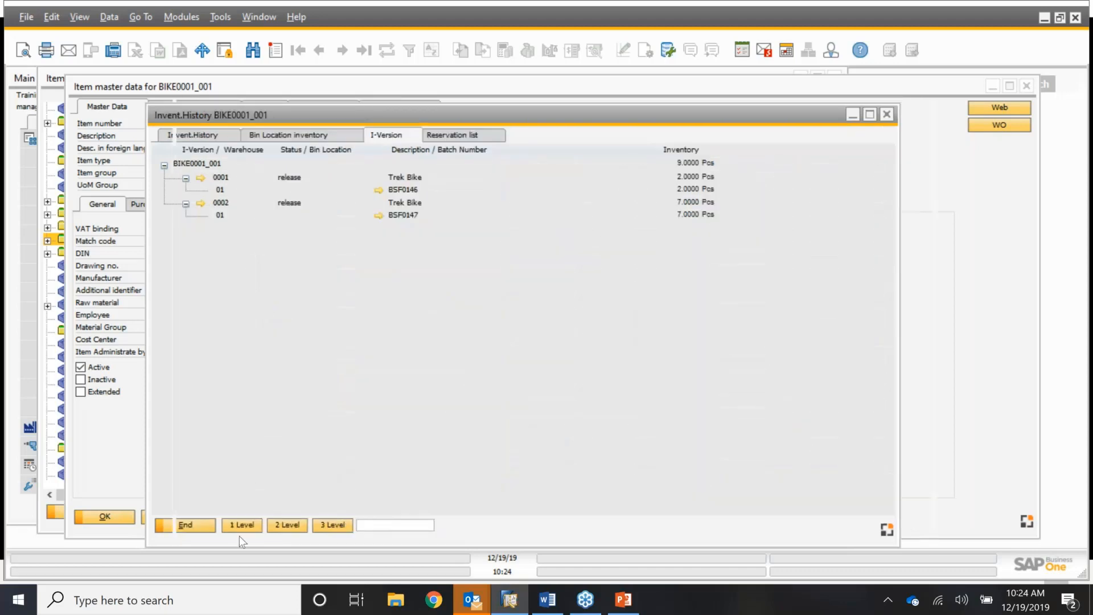
Close the inventory history and the item windows, and open a new sales order
left_click(888, 114)
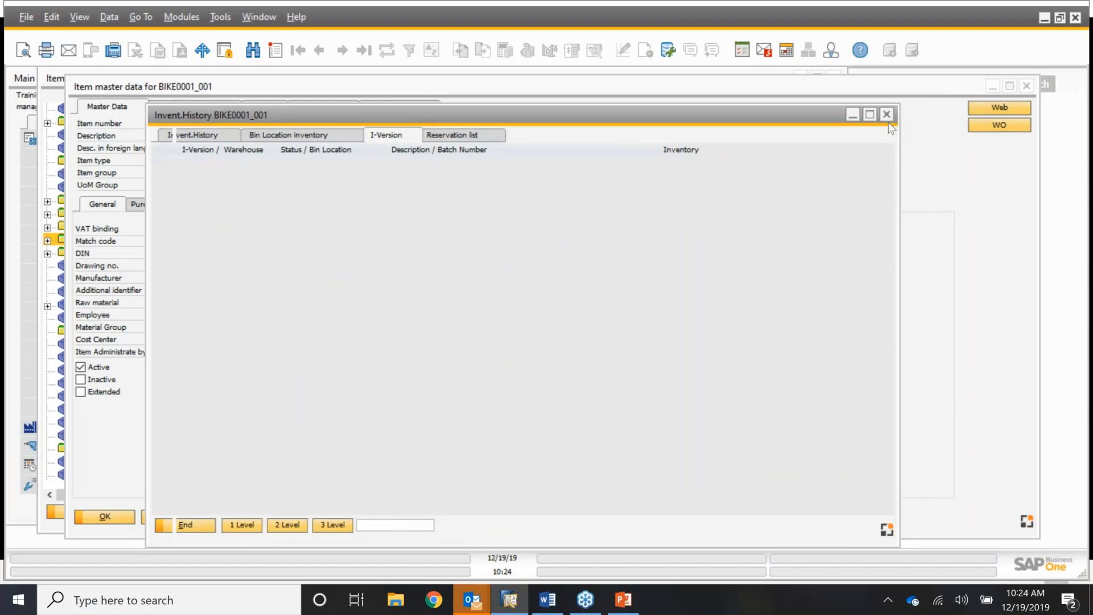
left_click(1027, 85)
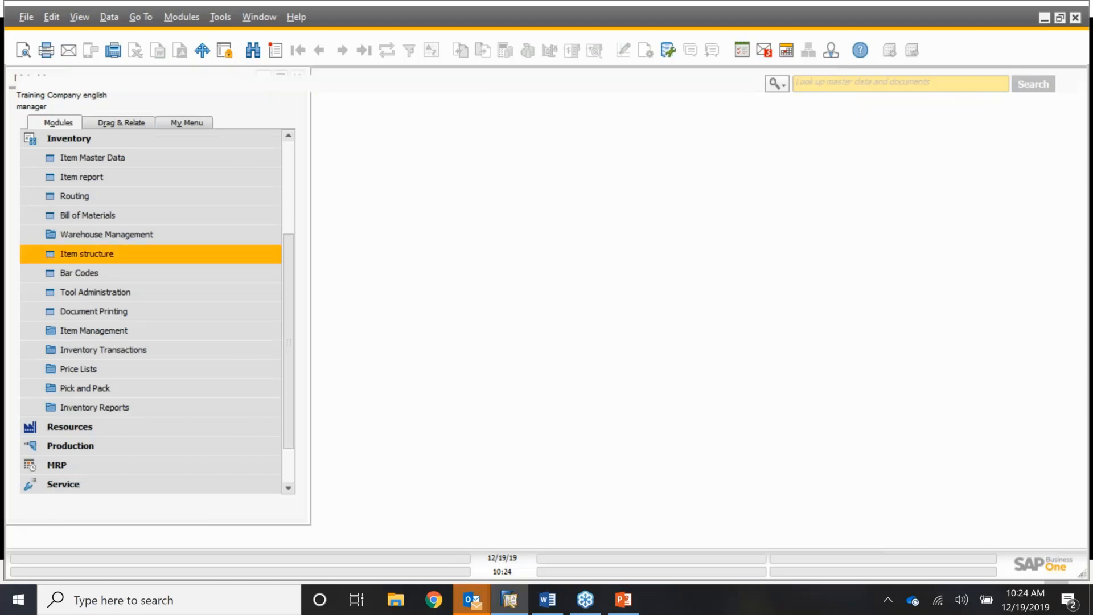
left_click(109, 145)
left_click(128, 217)
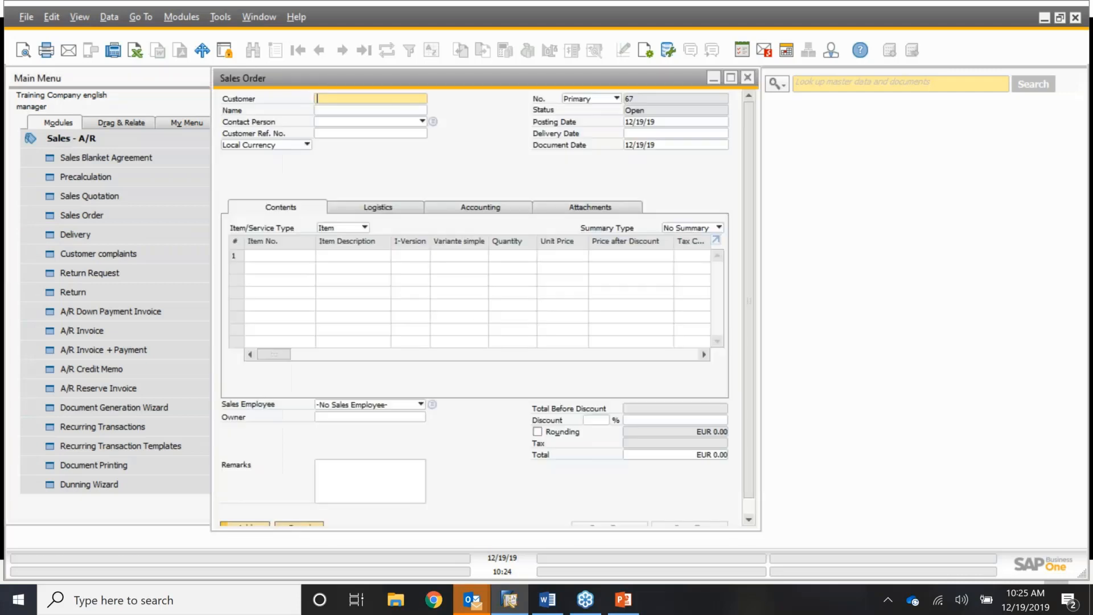
Choose Microchips as the sales order's customer and add item BIKE0002 to the first row
key("Tab")
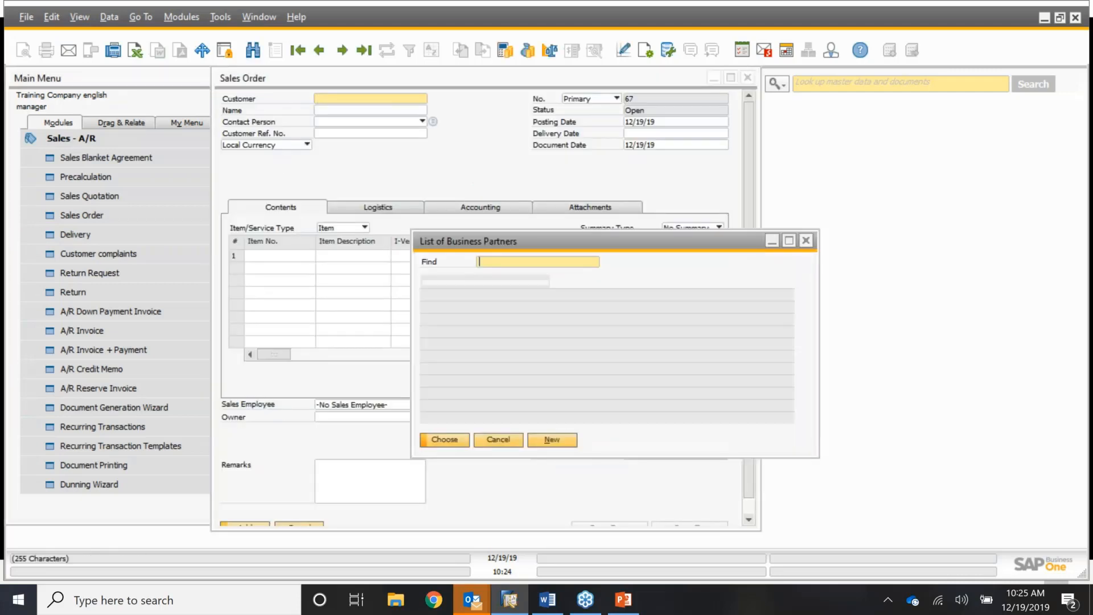
double_click(504, 316)
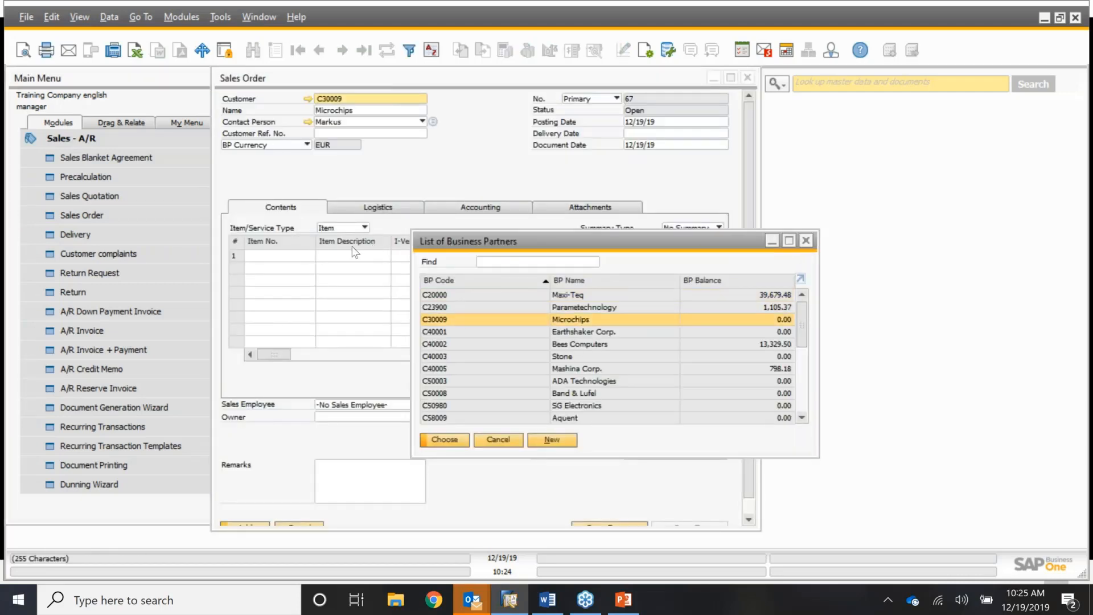
key("Tab")
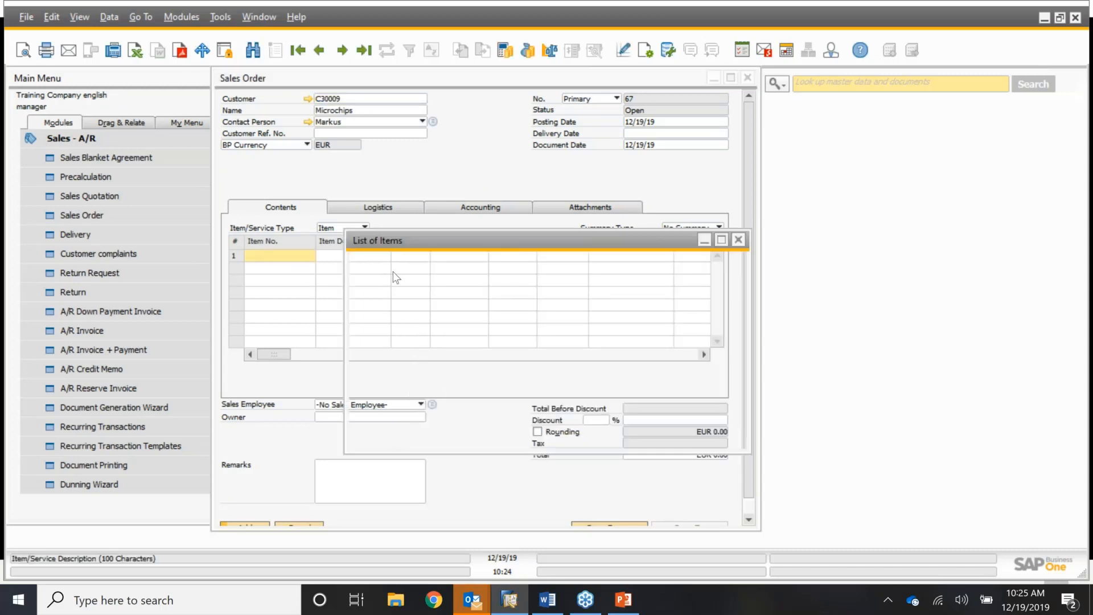
left_click(401, 394)
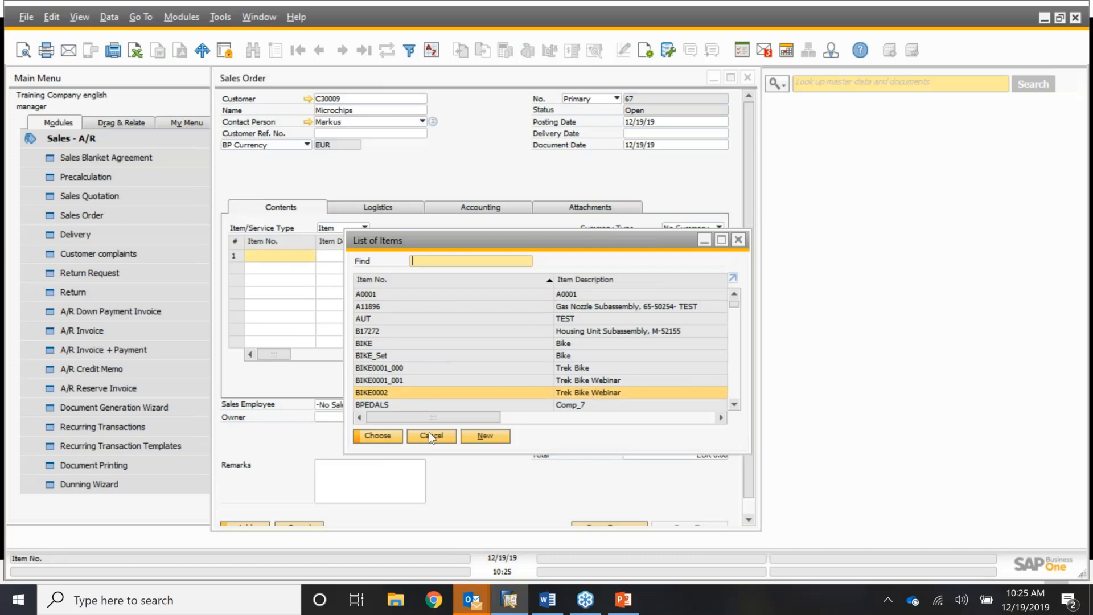
left_click(398, 436)
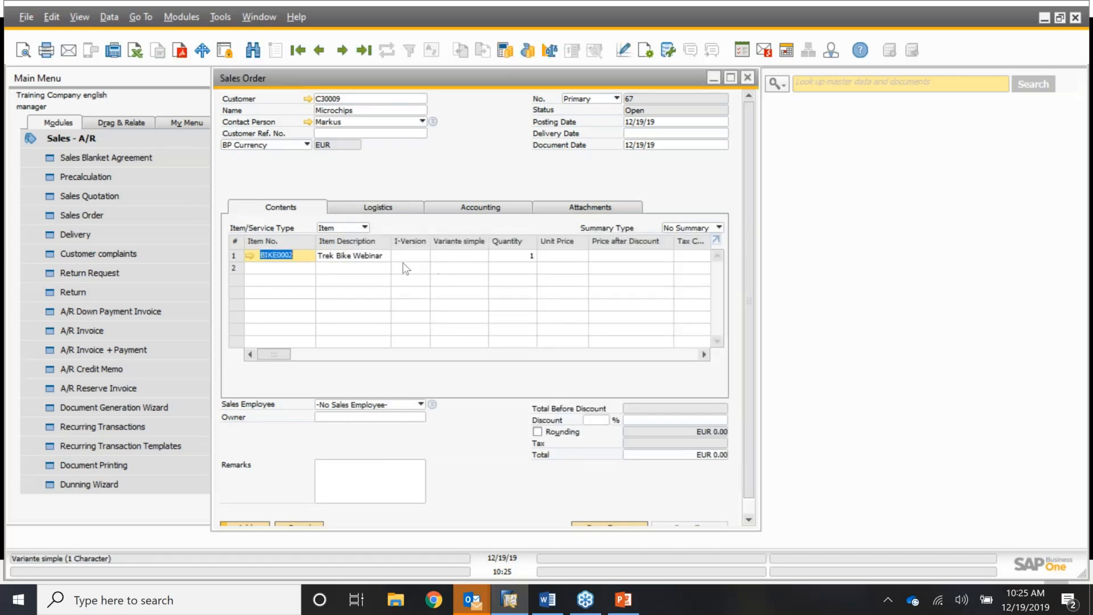
left_click(450, 257)
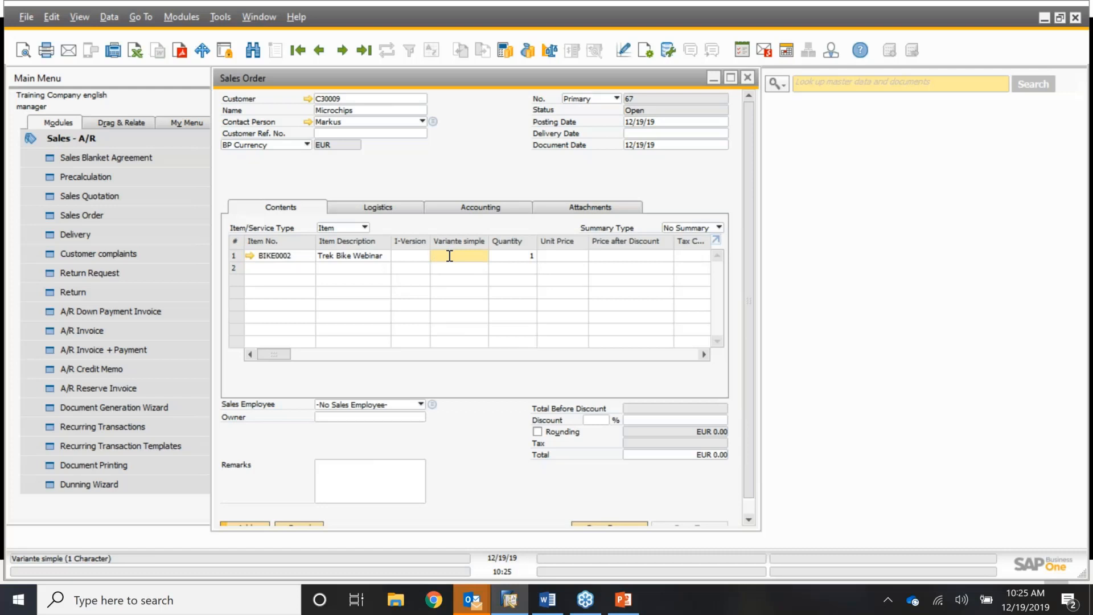
right_click(489, 256)
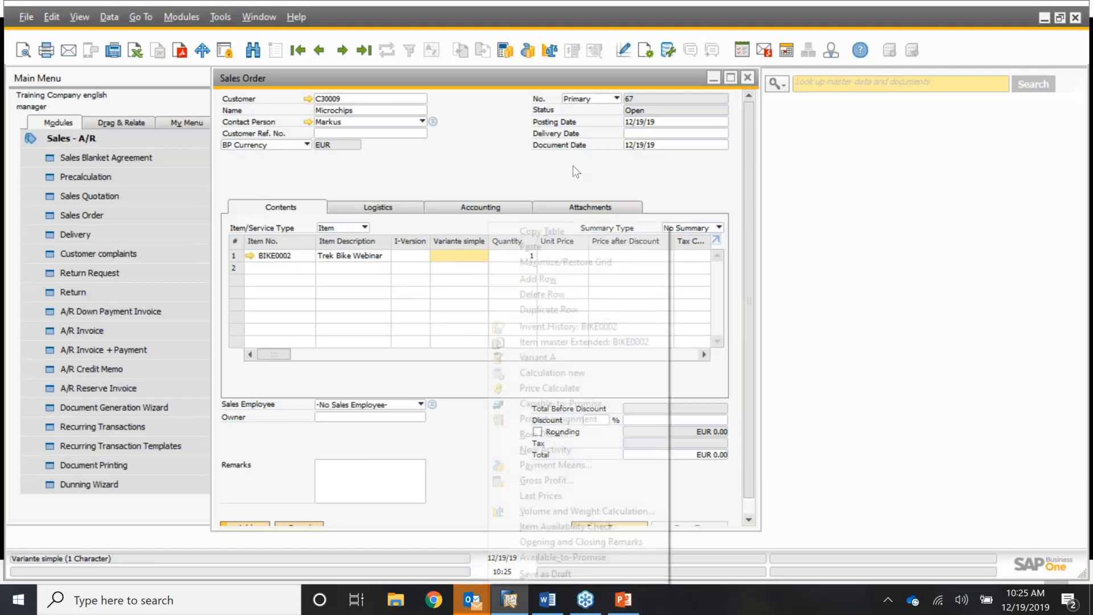
left_click(573, 356)
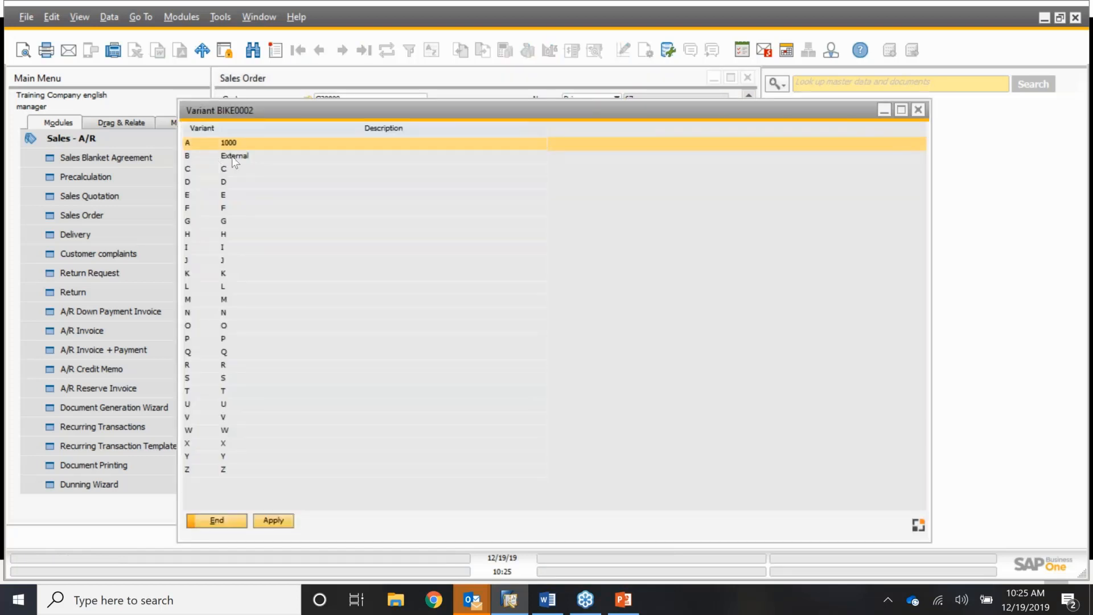
left_click(231, 156)
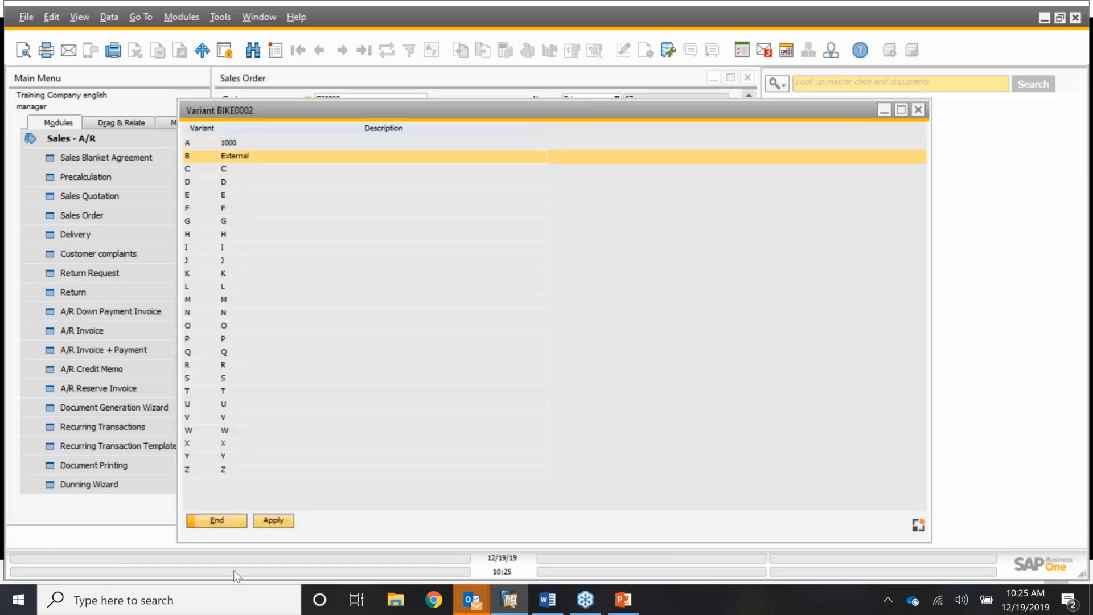
left_click(224, 518)
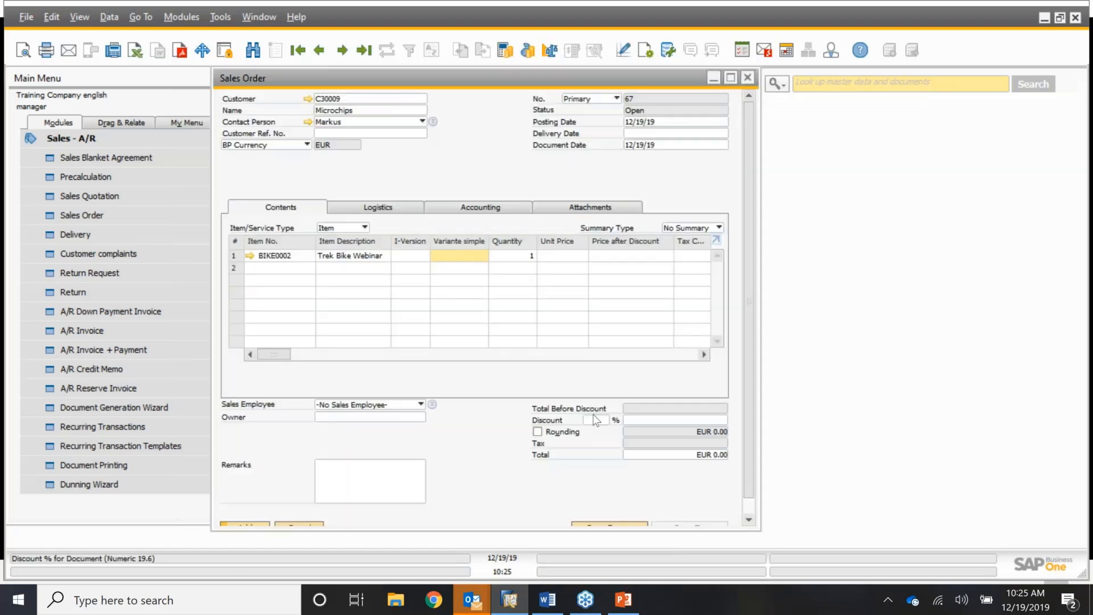
Set the sales order's delivery date to 12/23/19 and accept updating the existing rows with it
left_click(674, 133)
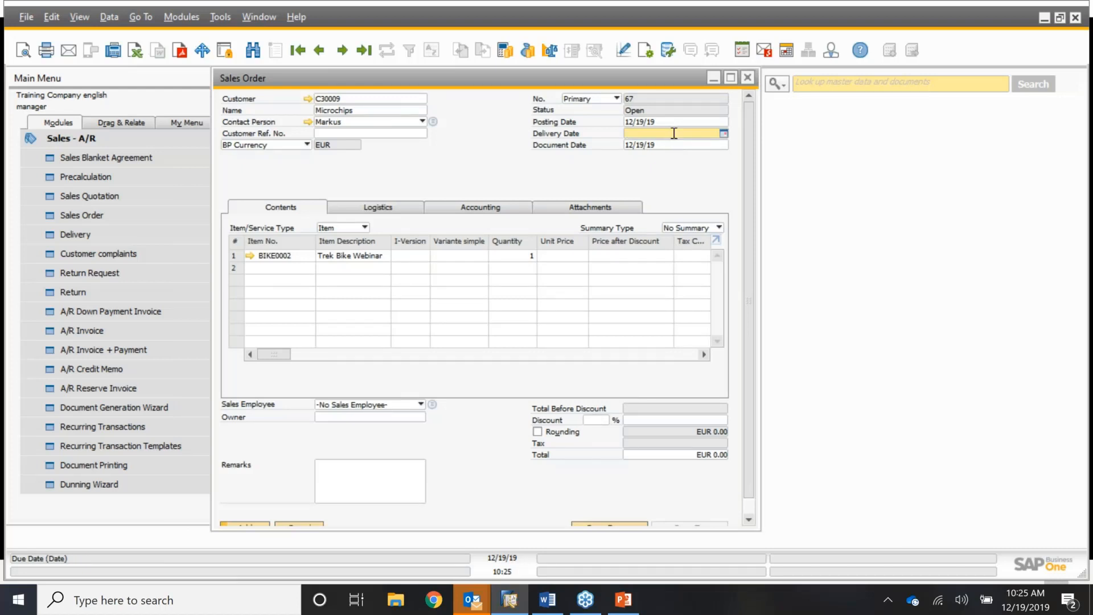
type("23")
key("Tab")
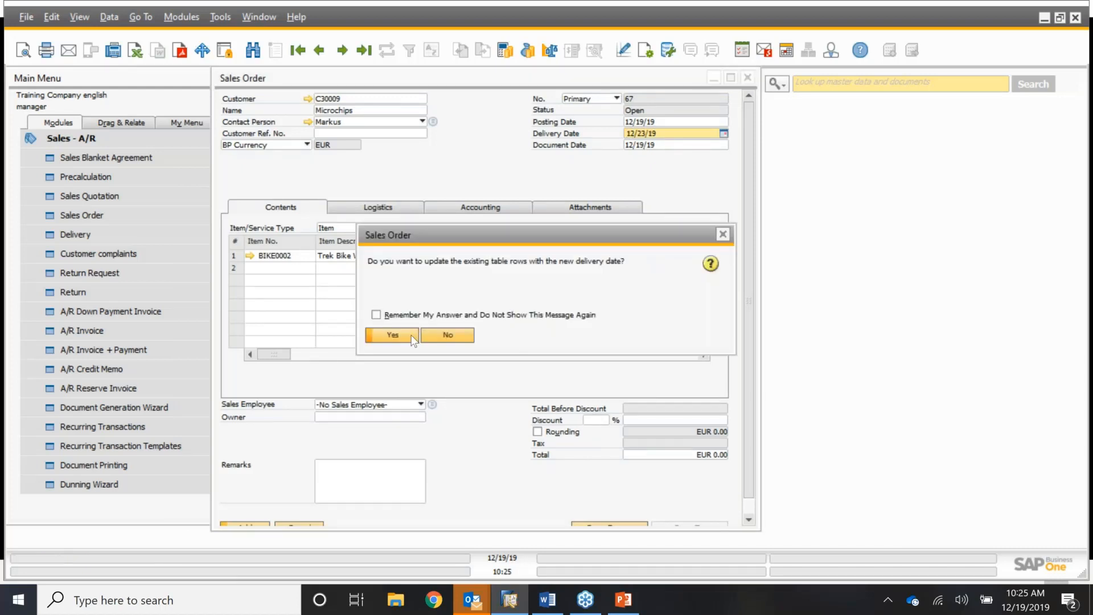
key("Return")
Apply variant B (External) to the BIKE0002 row of the sales order
left_click(446, 255)
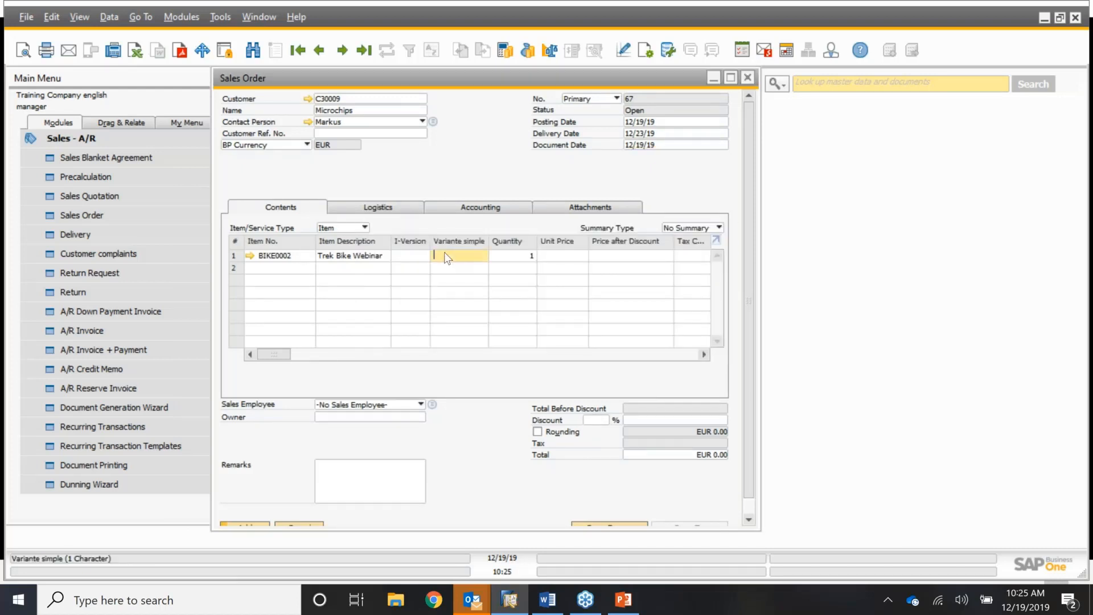
right_click(484, 256)
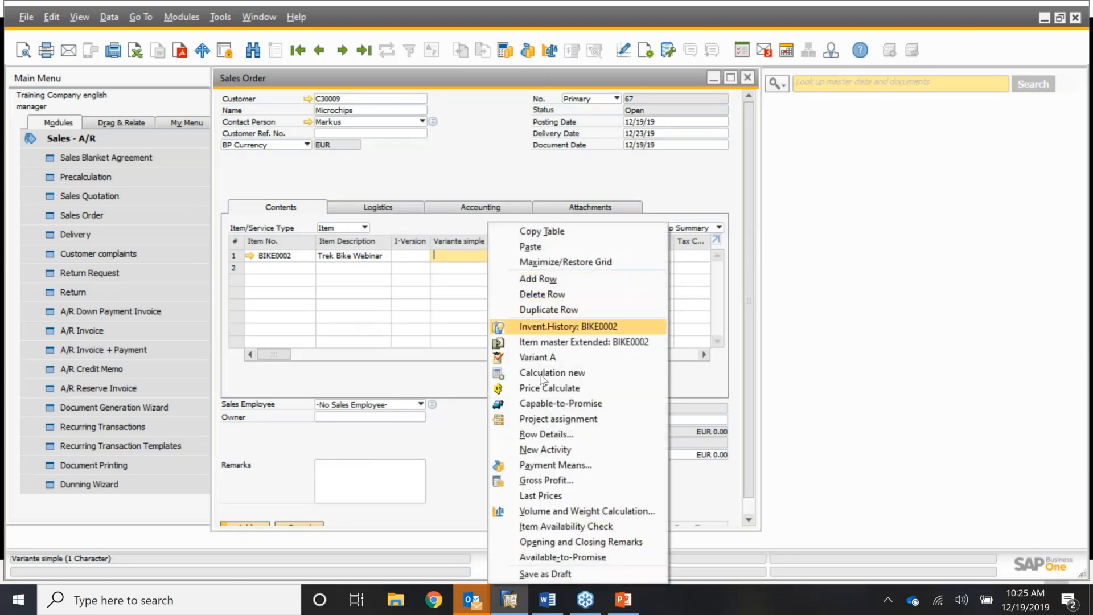
left_click(541, 358)
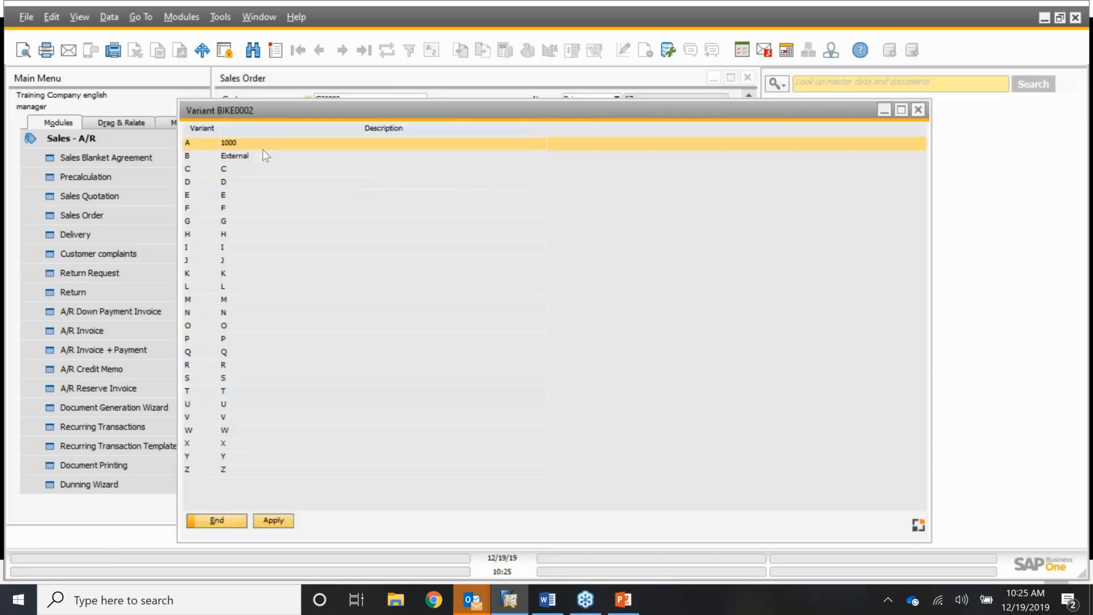
left_click(262, 156)
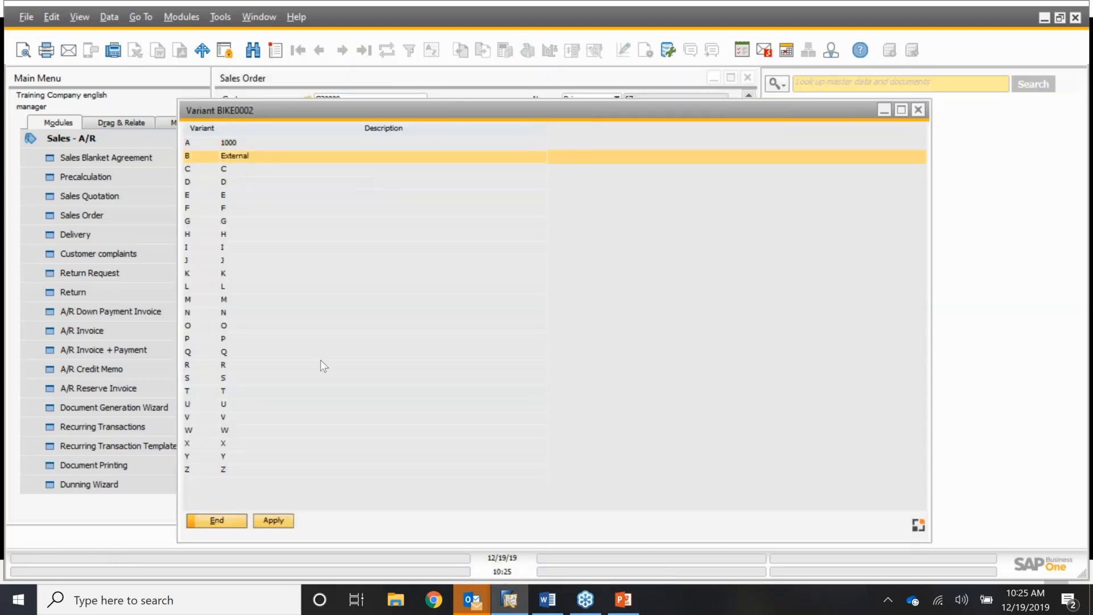
left_click(280, 524)
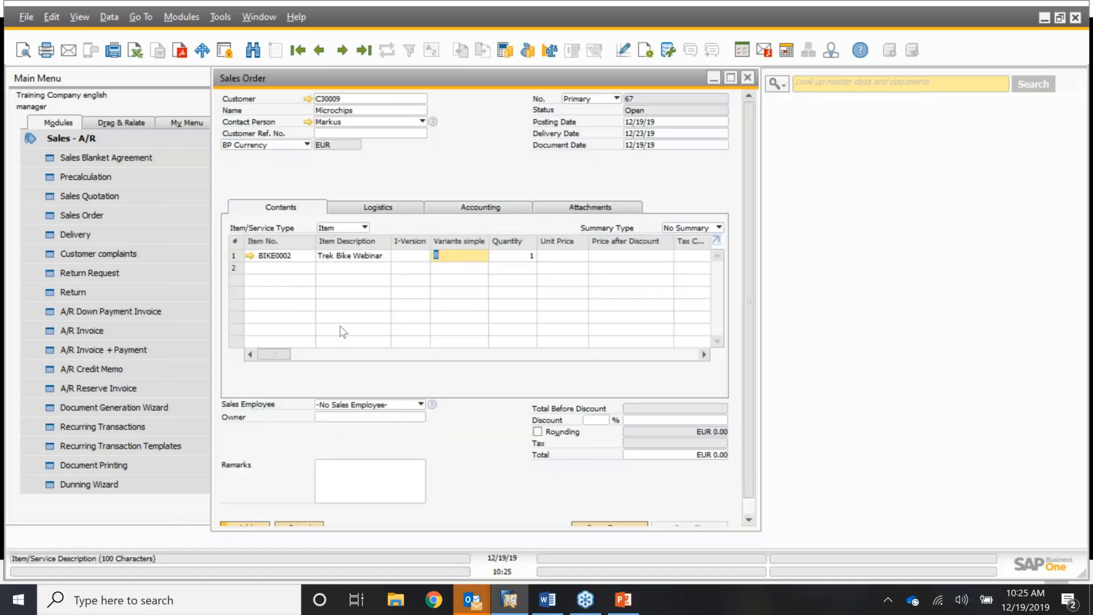
Create a new calculation from the BIKE0002 row of the sales order
scroll(478, 436, "down", 1)
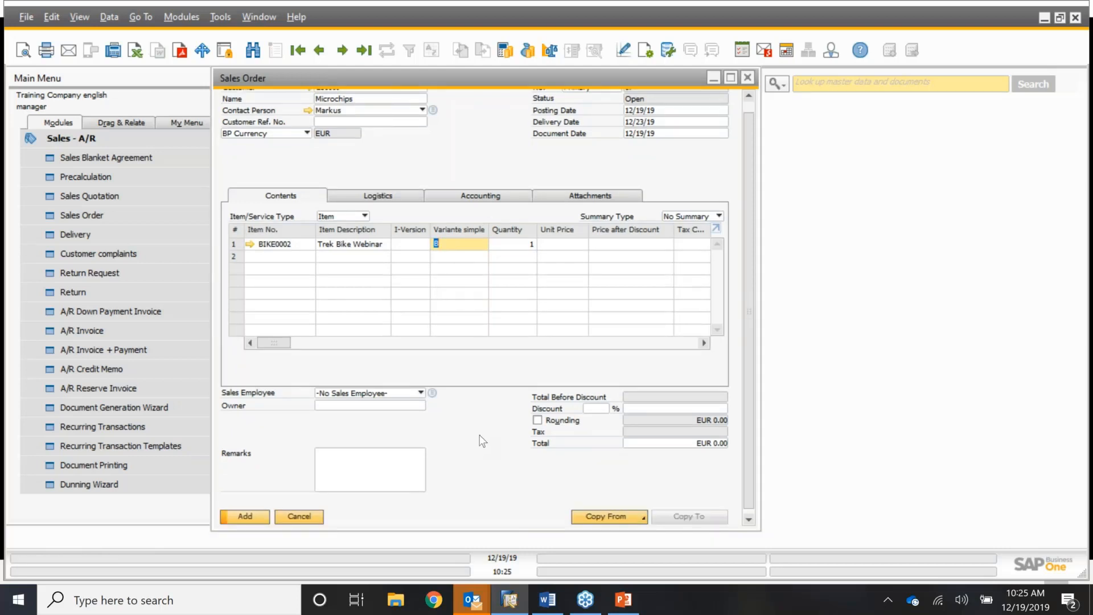
scroll(482, 442, "down", 1)
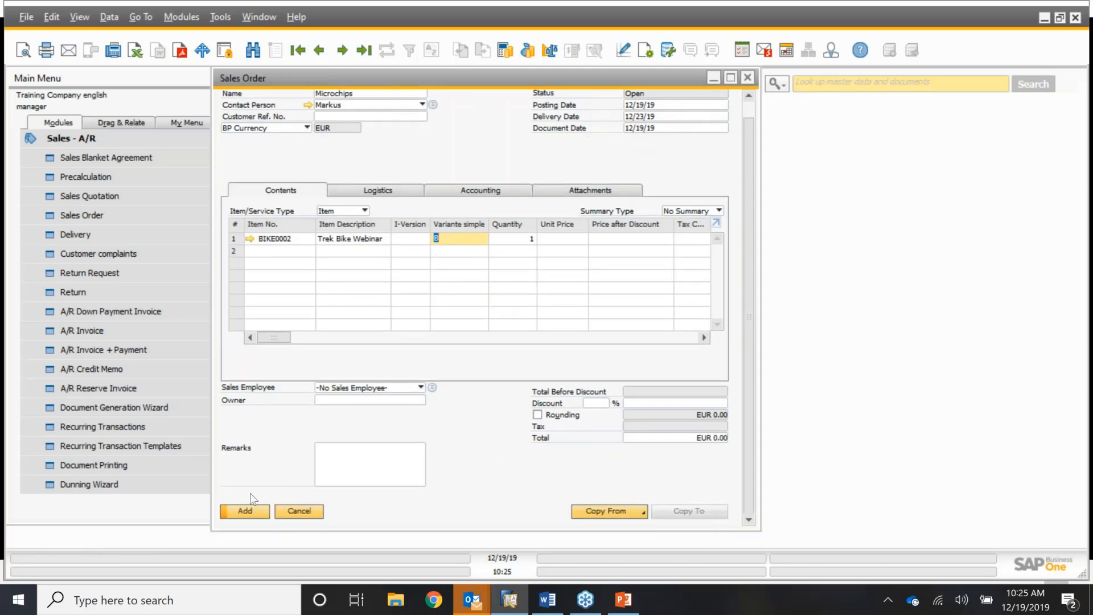
right_click(450, 239)
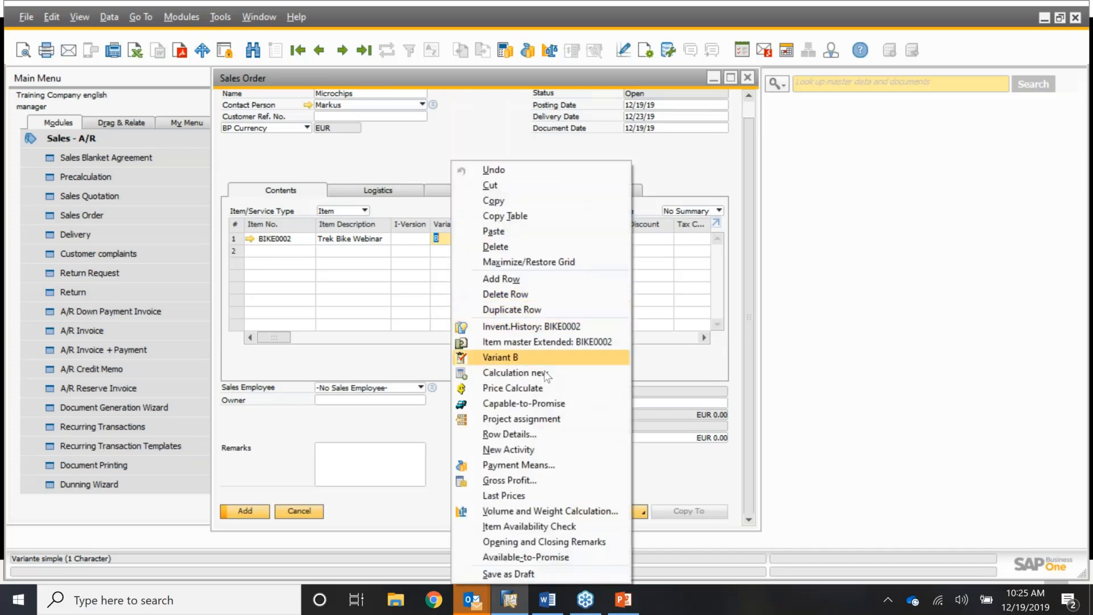
key("Escape")
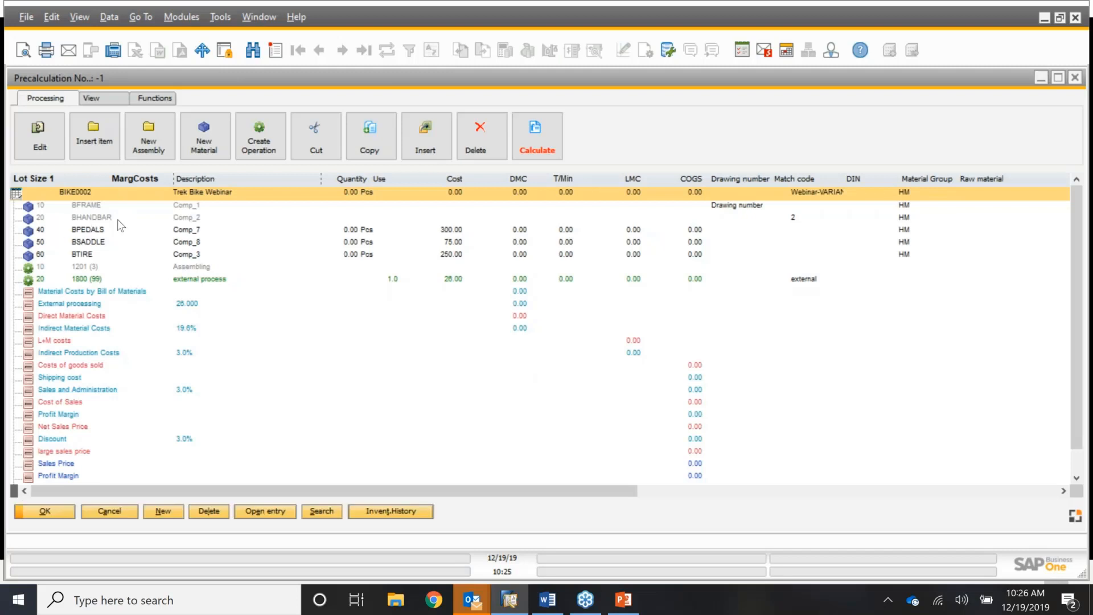
Update the master data of the BIKE0002 precalculation so its costs are calculated, and close the master data
double_click(93, 221)
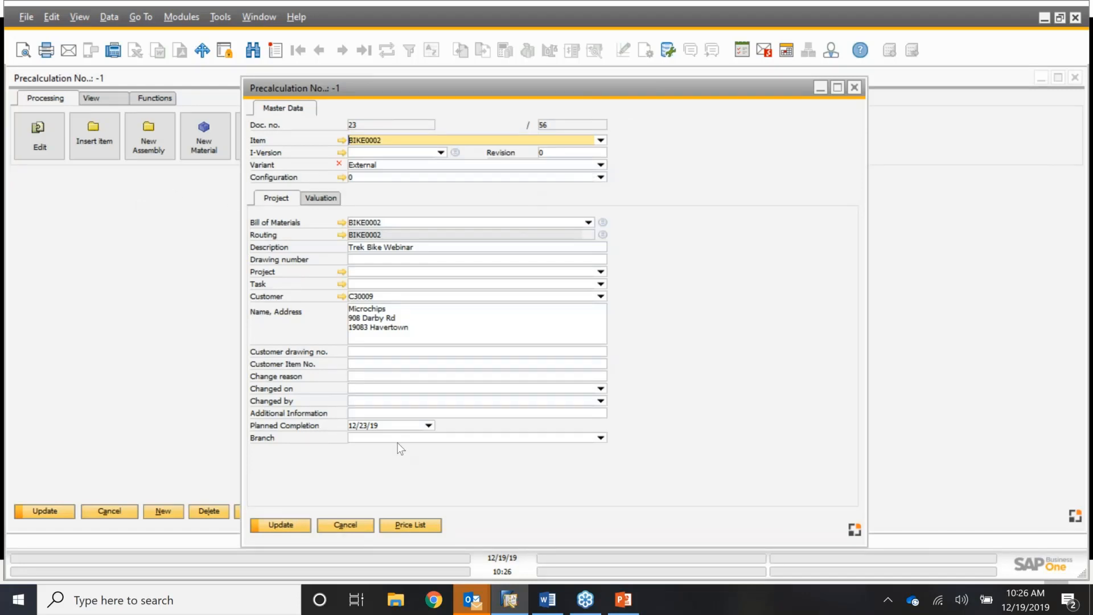
key("Delete")
key("Return")
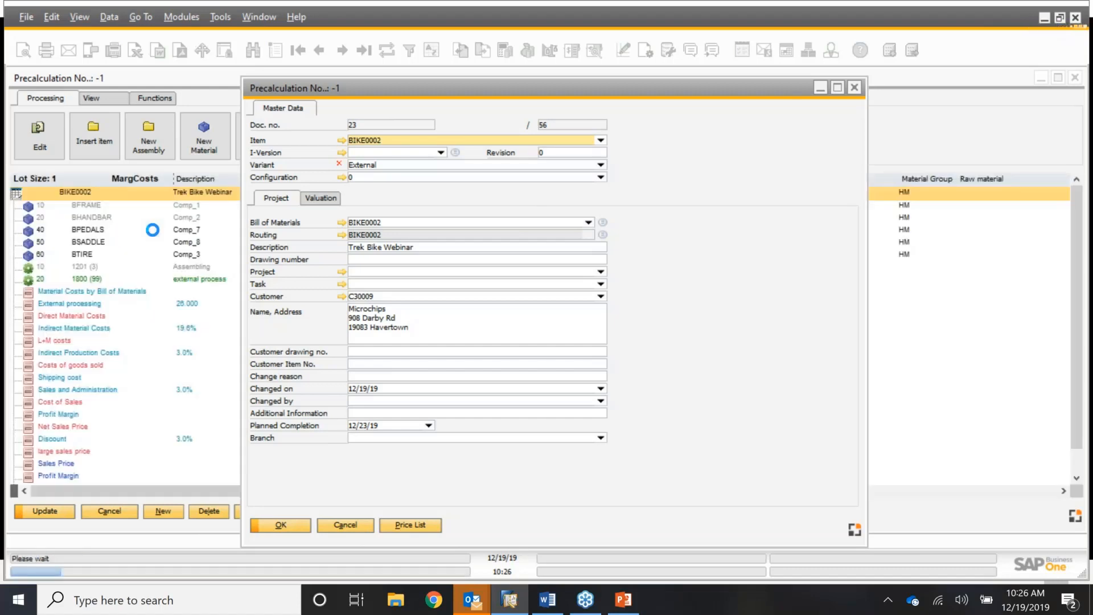
left_click(852, 88)
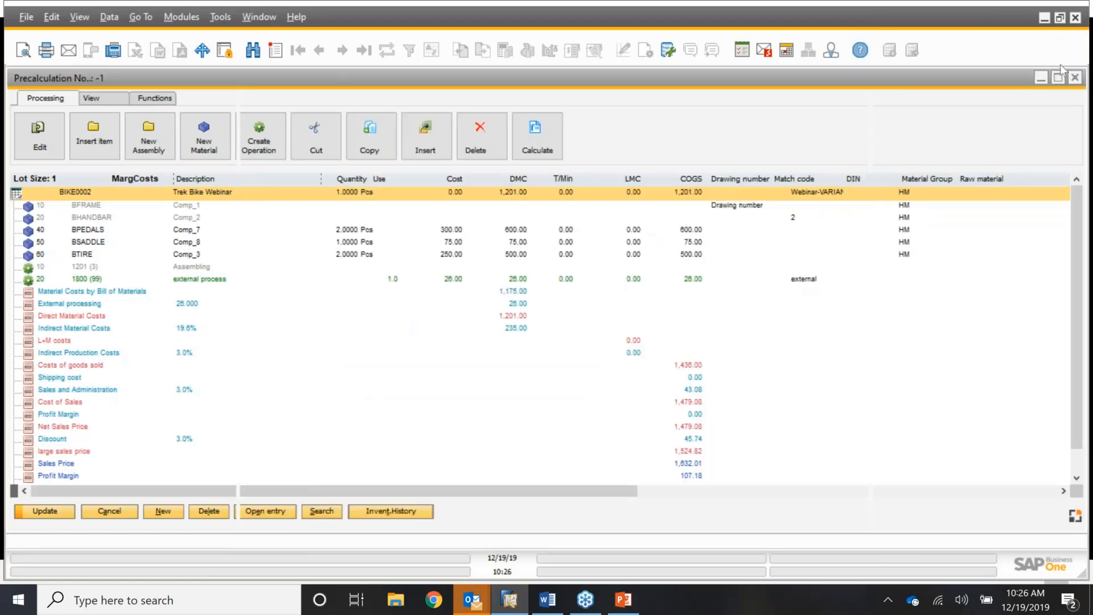
Close the BIKE0002 precalculation and return to the sales order
double_click(1030, 81)
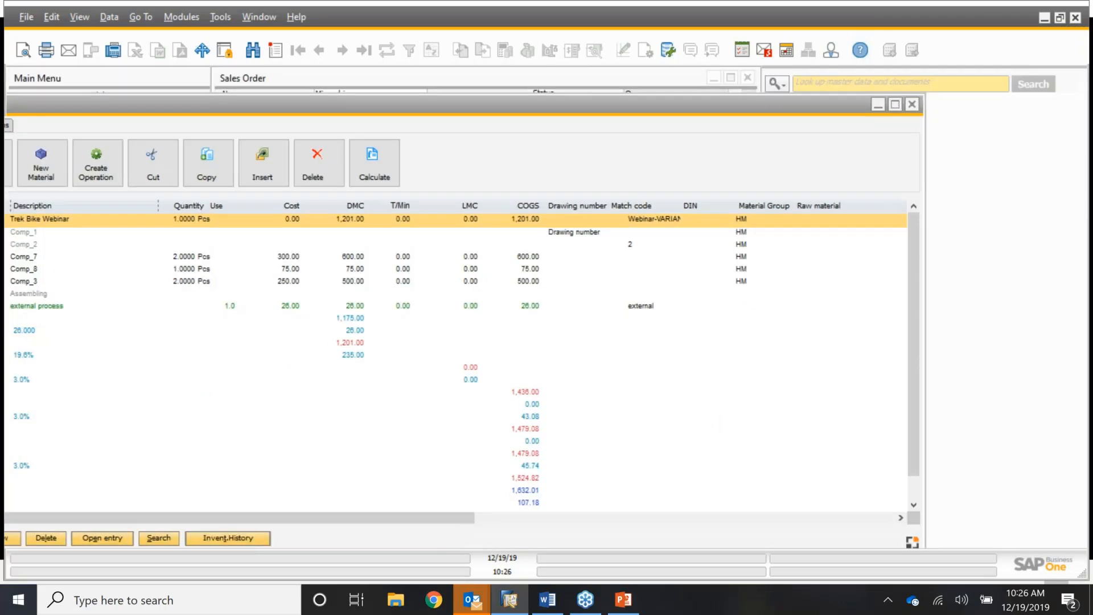
left_click(912, 104)
key("Return")
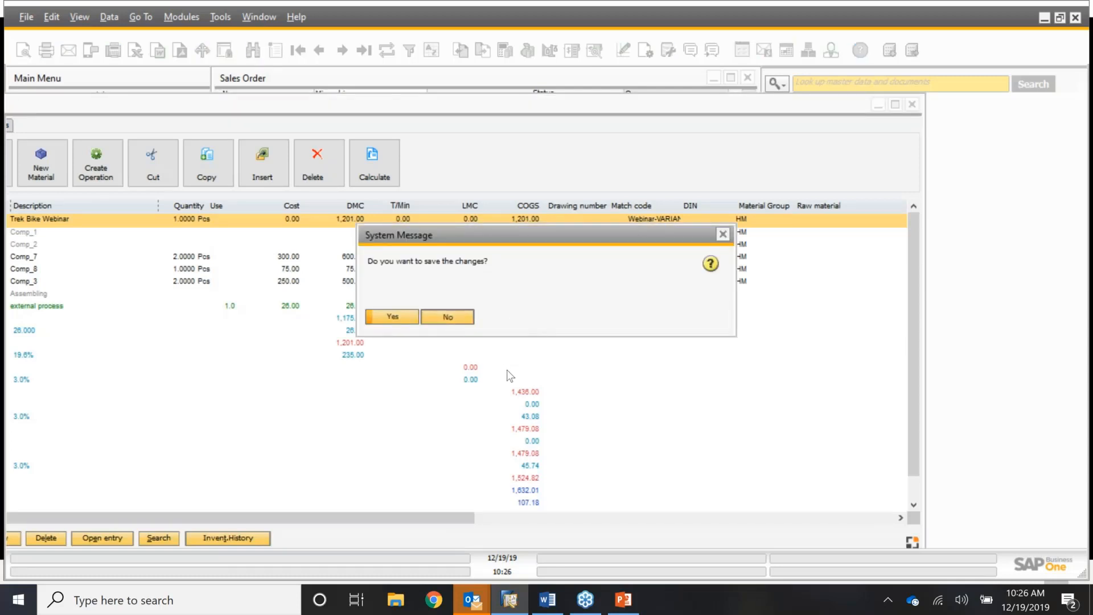
key("Return")
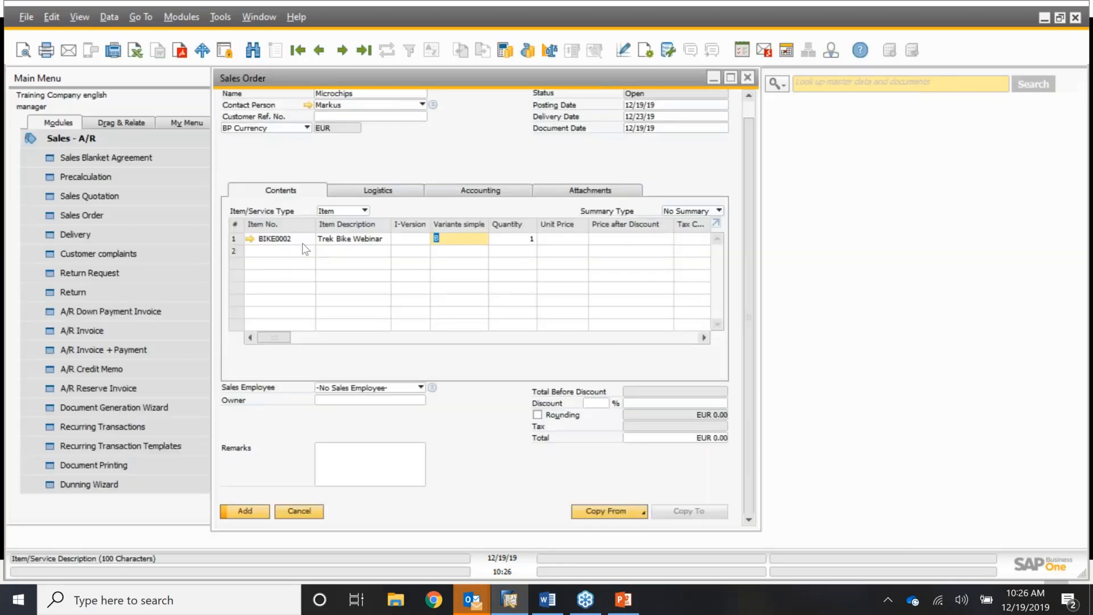
Replace the item in the first row of the sales order with BIKE0001_001
left_click(303, 240)
key("BackSpace")
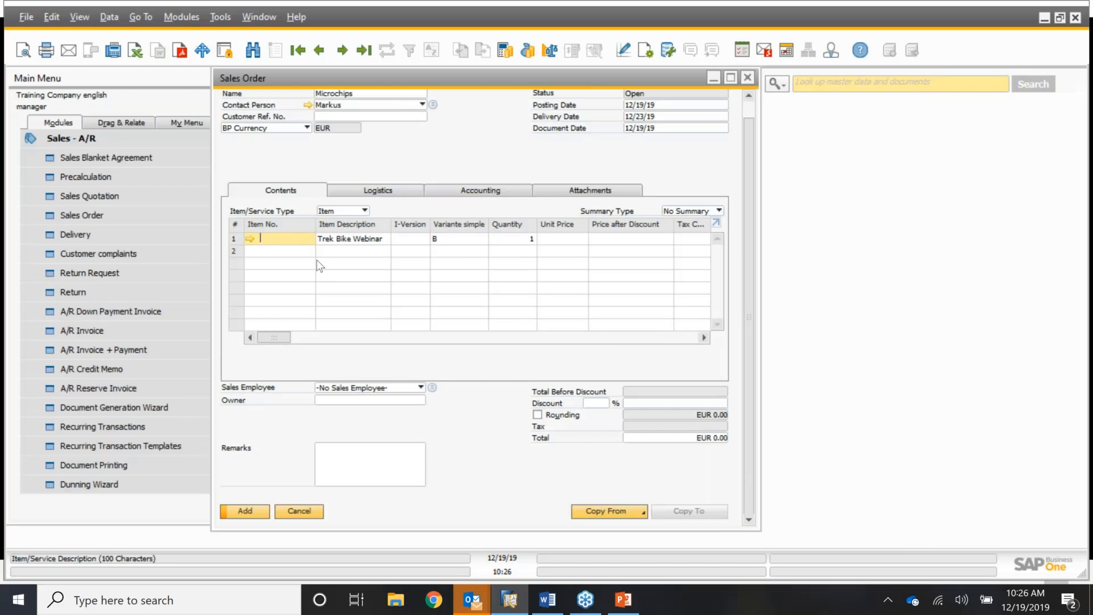
key("Tab")
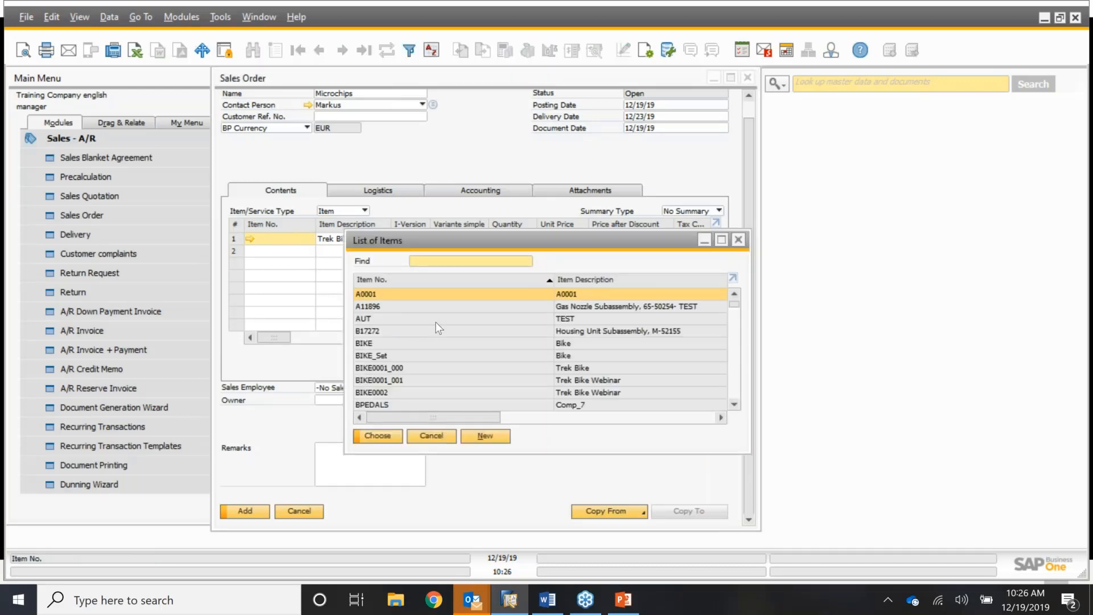
double_click(424, 381)
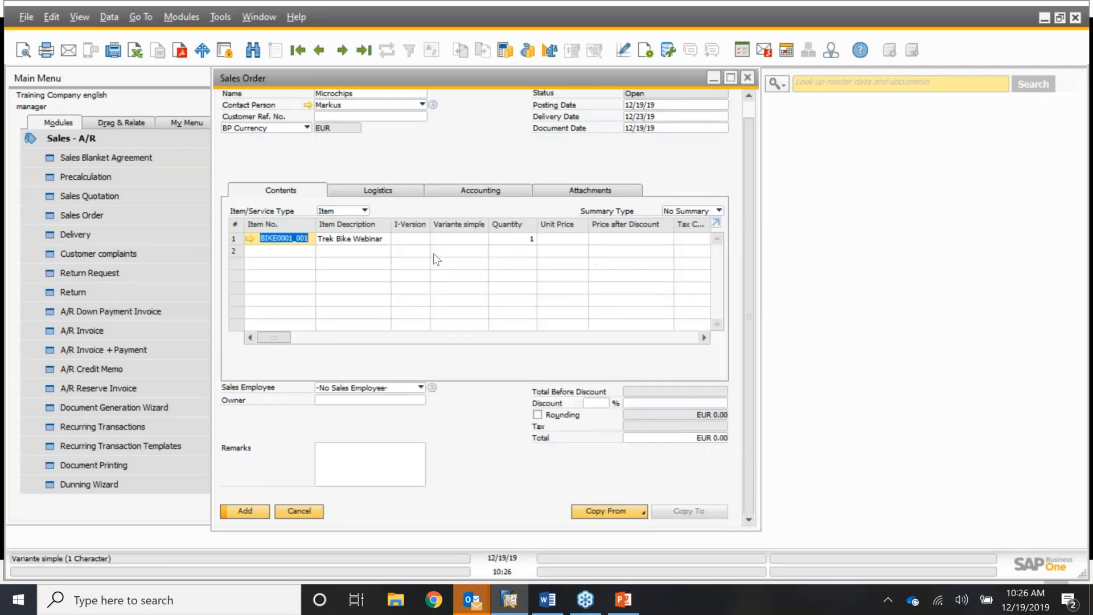
Set the I-Version of the BIKE0001_001 row to 0002, and switch to the PowerPoint slide show
left_click(413, 239)
key("Tab")
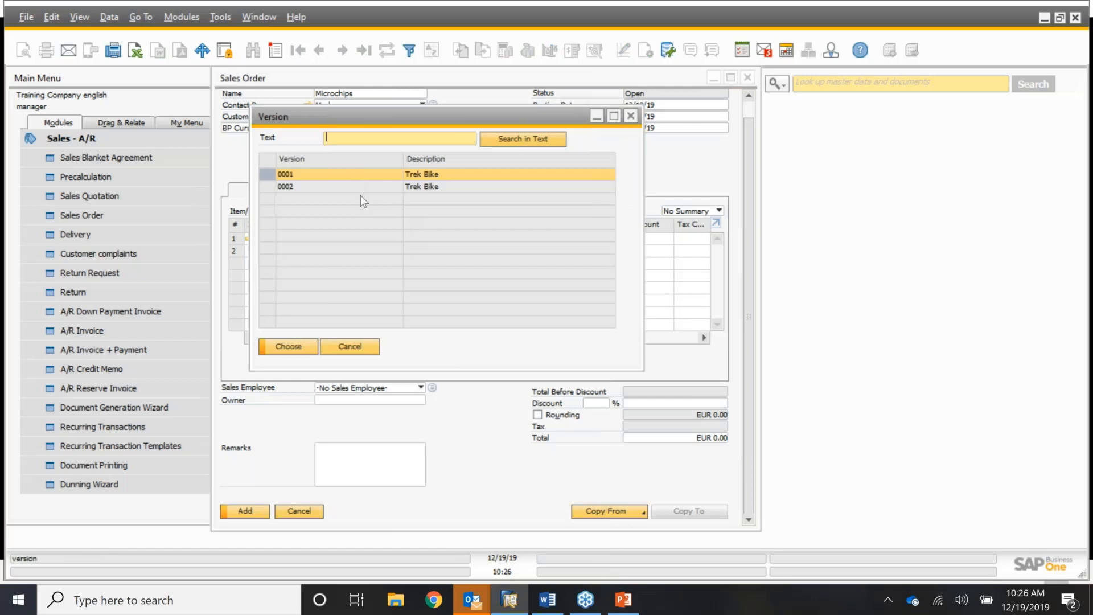
left_click(330, 187)
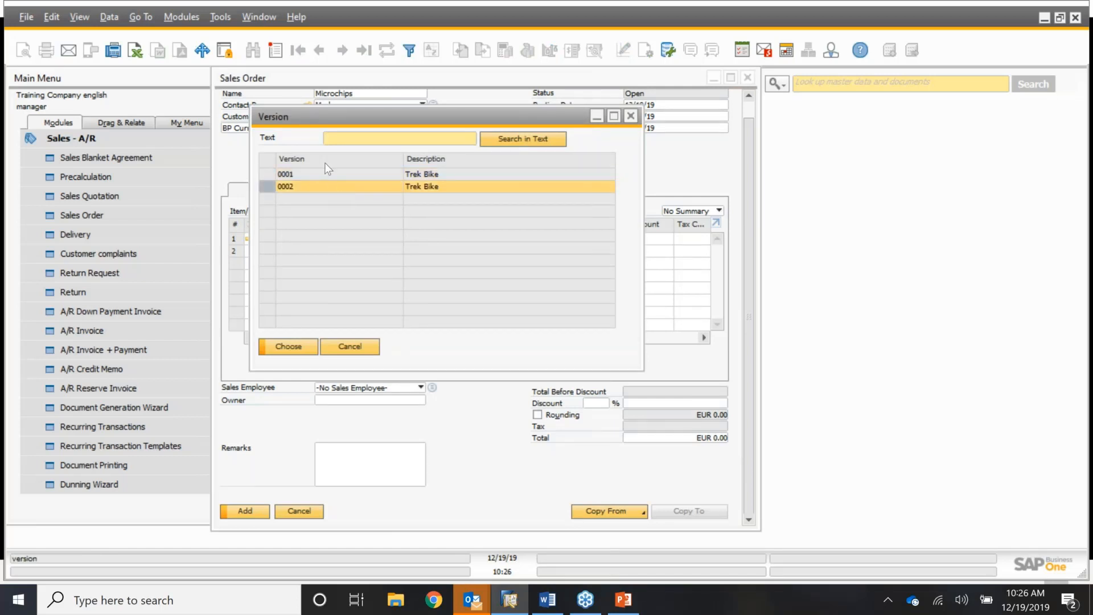
left_click(316, 352)
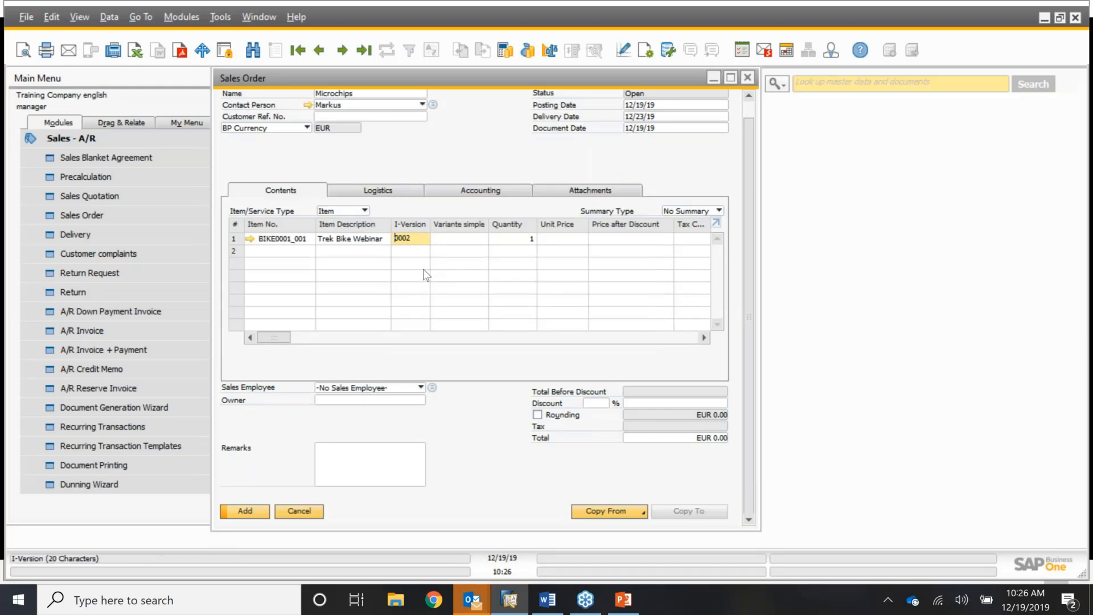
key("Tab")
key("alt+Tab")
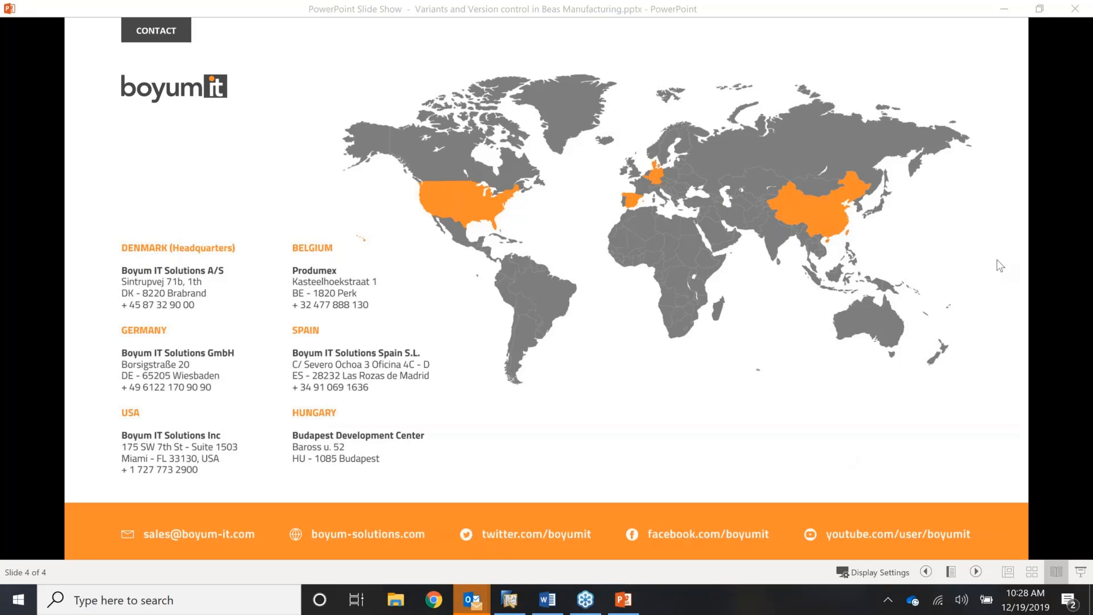